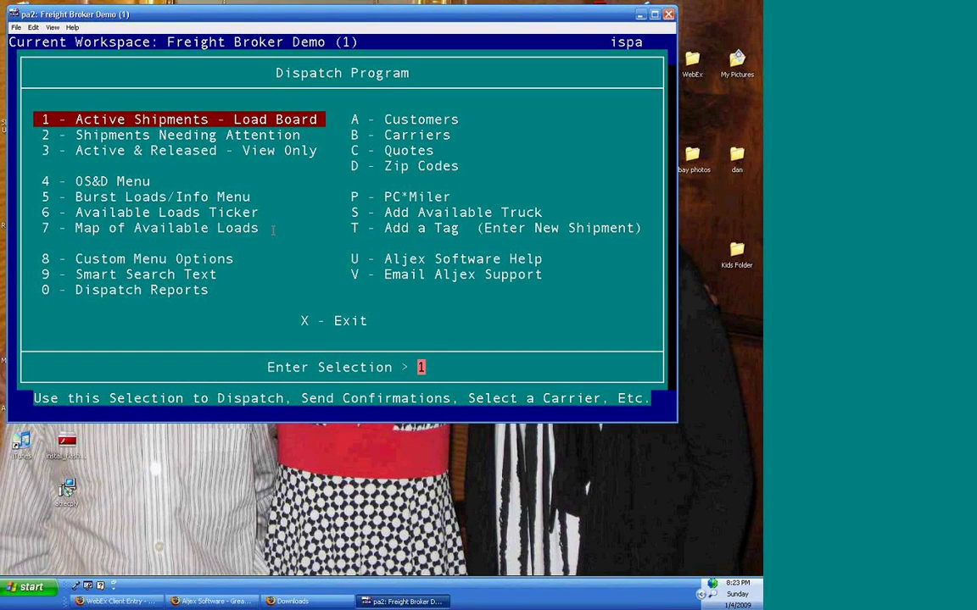
# - Select 'T - Add a Tag (Enter New Shipment)' in the Dispatch Program menu
pyautogui.press('Down')
pyautogui.press('Down')
pyautogui.press('Down')
pyautogui.press('Down')
pyautogui.press('Down')
pyautogui.press('Right')
pyautogui.press('Down')
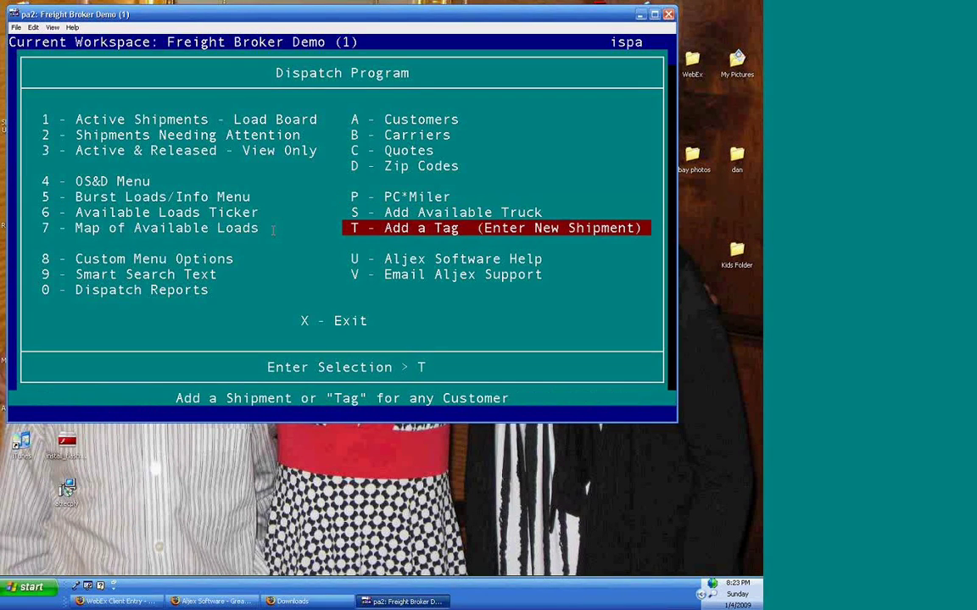
# - Review the add-shipment choices, including spot and quote conversion, and start a New Shipment
pyautogui.press('Return')
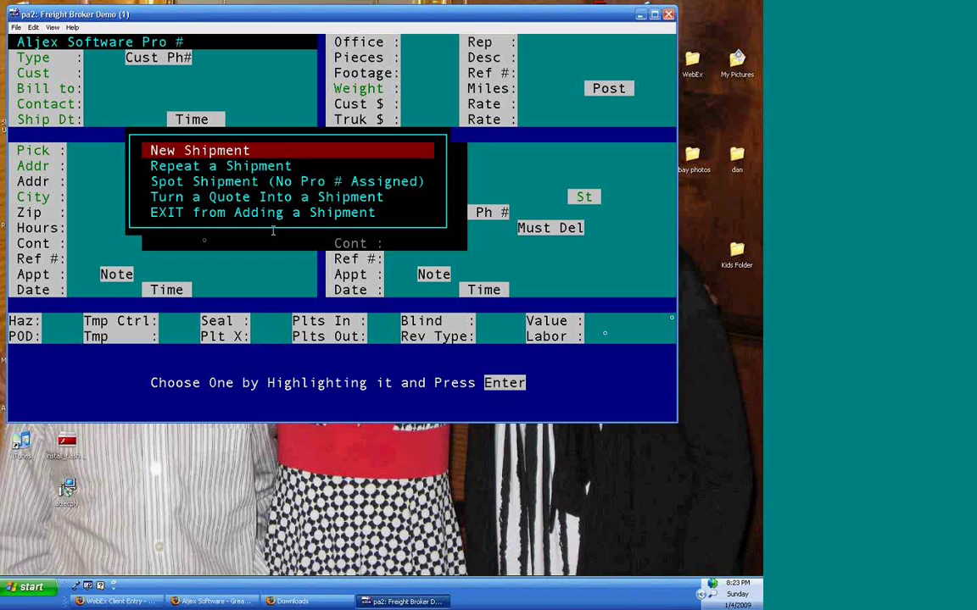
pyautogui.press('Down')
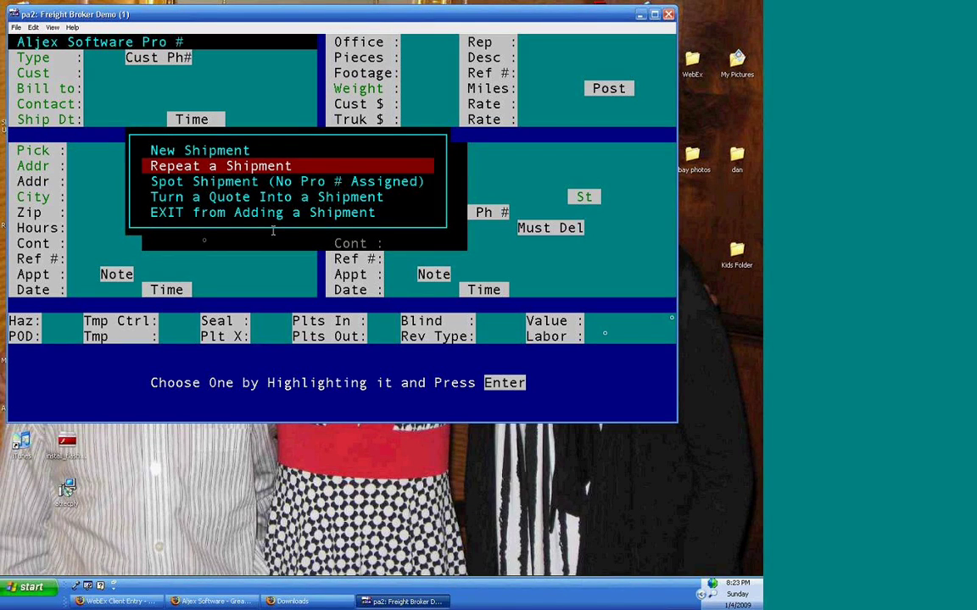
pyautogui.press('Down')
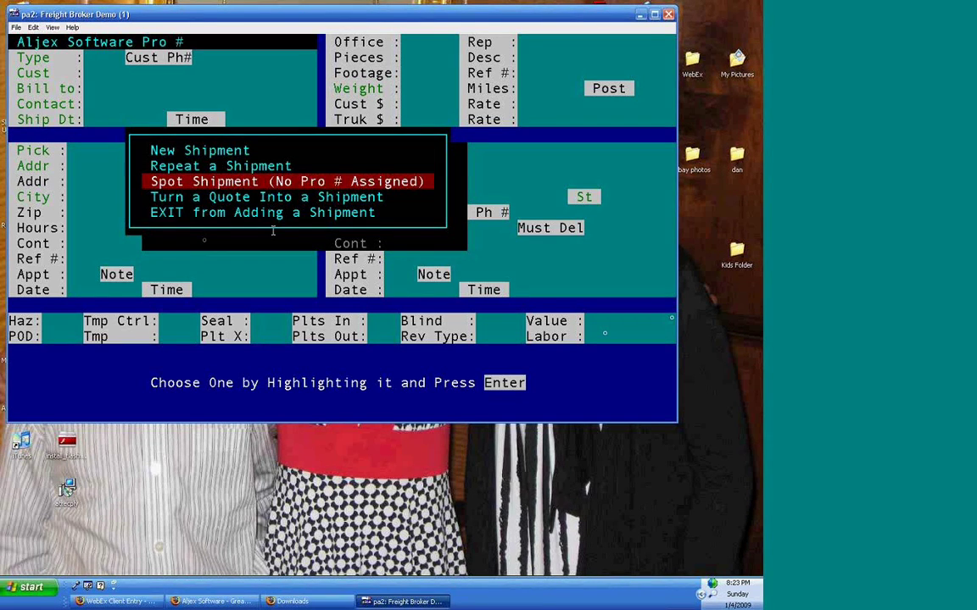
pyautogui.press('Down')
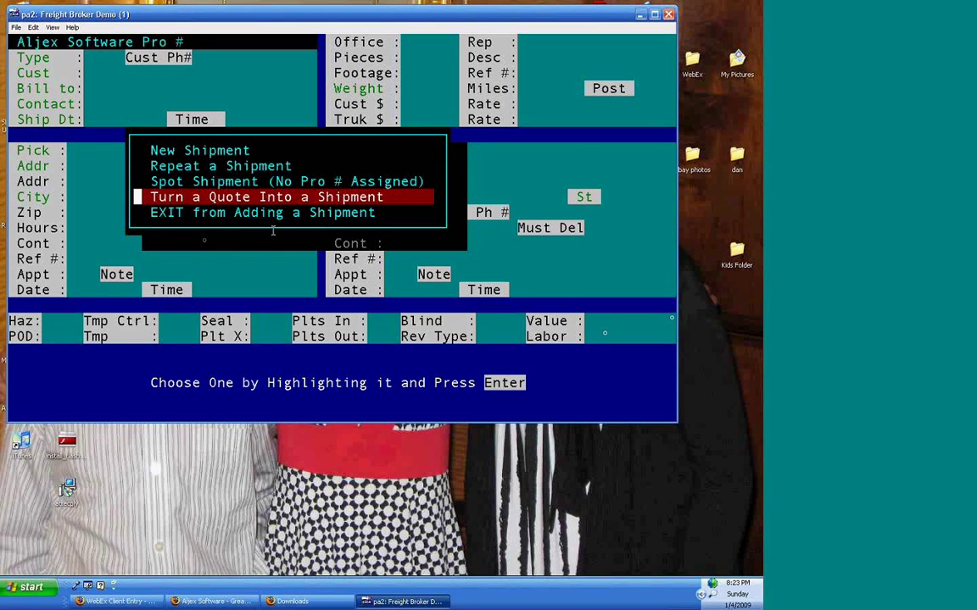
pyautogui.press('Up')
pyautogui.press('Up')
pyautogui.press('Up')
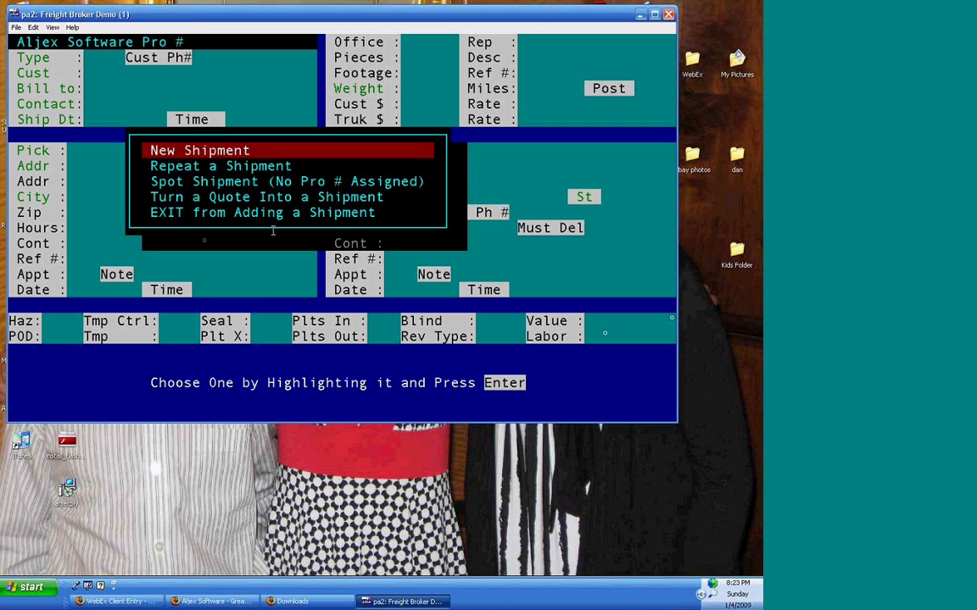
pyautogui.press('Return')
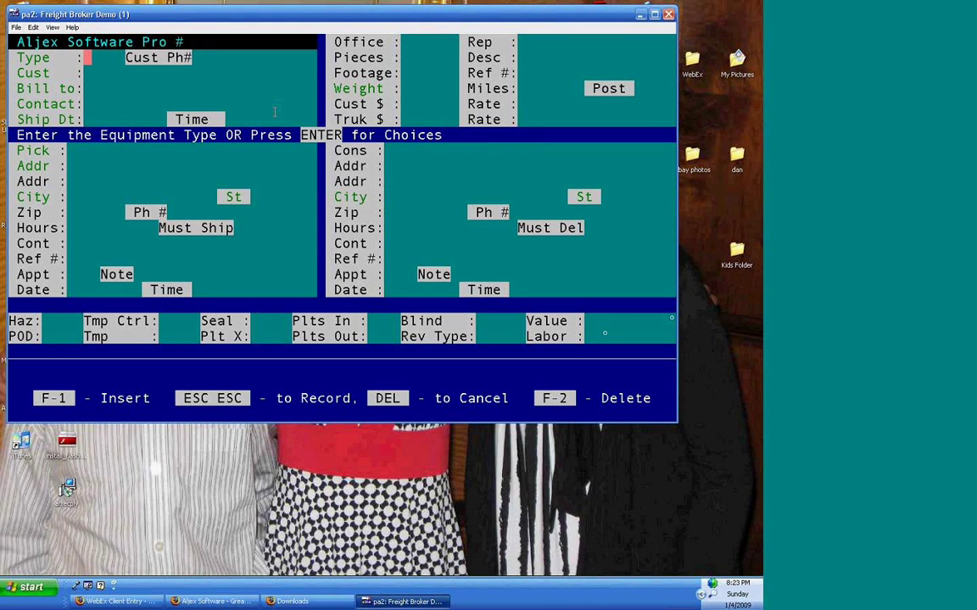
# - Choose V VAN from the Shipment Types list as the equipment type
pyautogui.moveTo(457, 137); pyautogui.dragTo(17, 151)
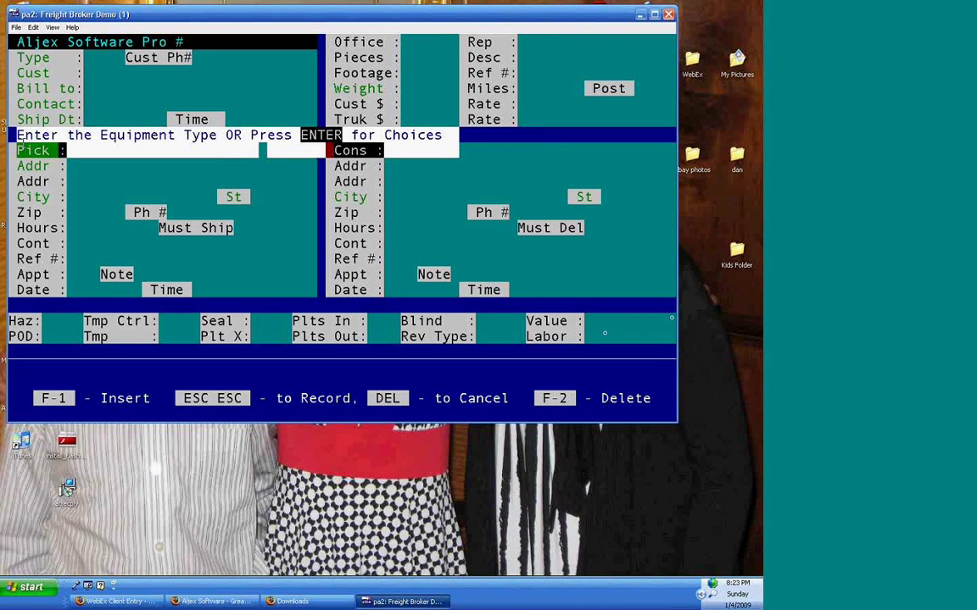
pyautogui.click(121, 100)
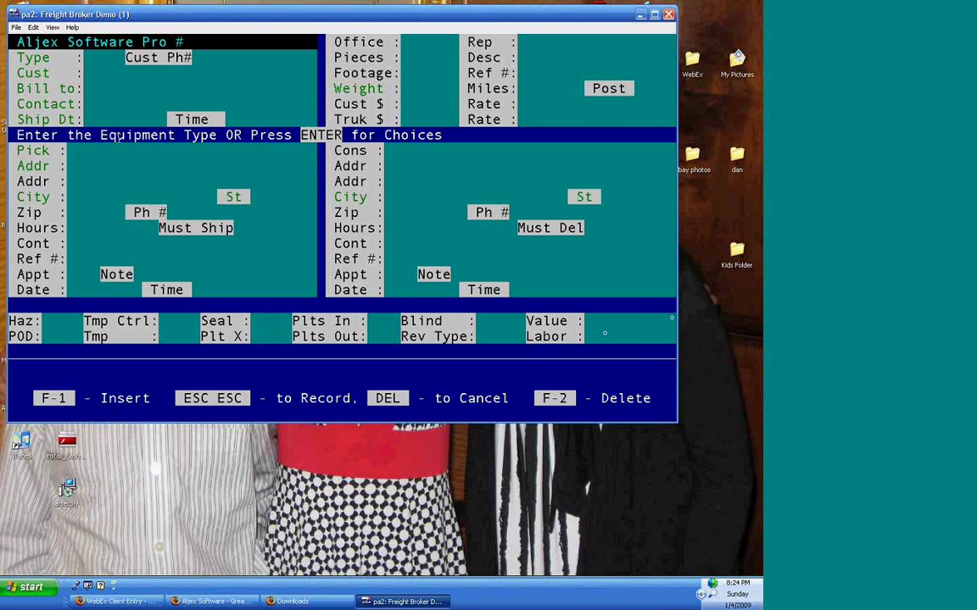
pyautogui.press('Return')
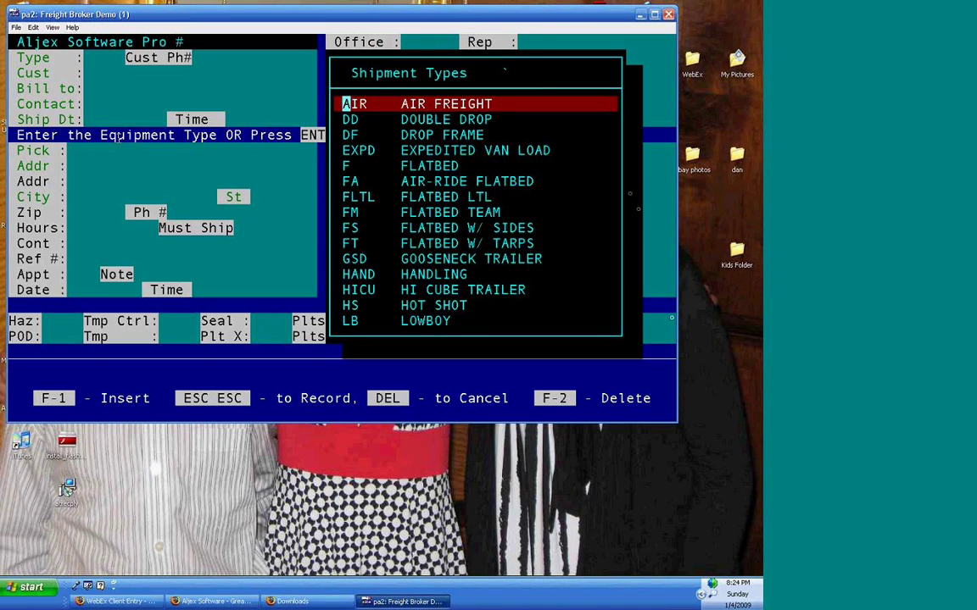
pyautogui.press('pagedown')
pyautogui.press('Down')
pyautogui.press('Down')
pyautogui.press('Down')
pyautogui.press('Down')
pyautogui.press('Down')
pyautogui.press('Down')
pyautogui.press('Down')
pyautogui.press('Down')
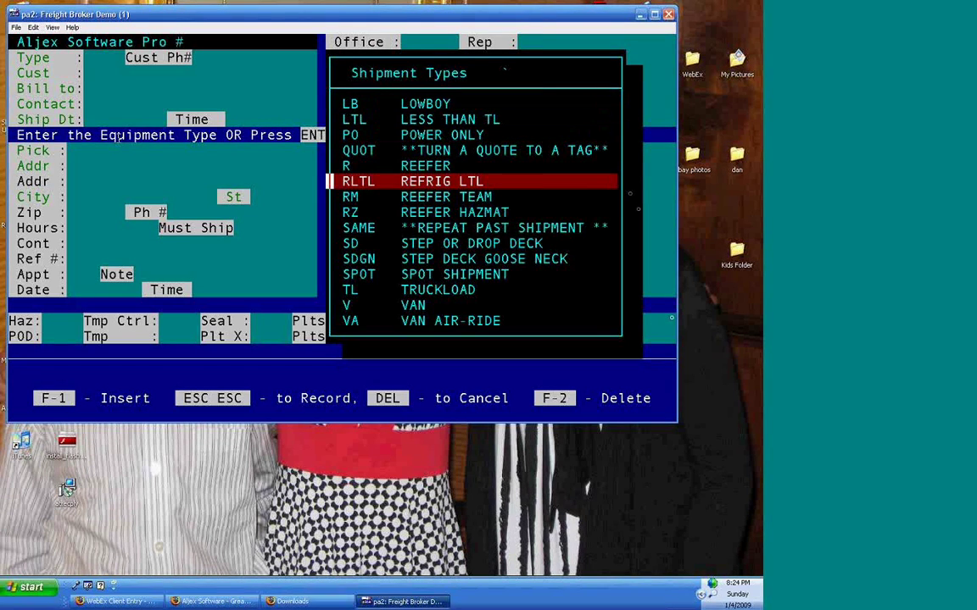
pyautogui.press('Down')
pyautogui.press('Down')
pyautogui.press('Down')
pyautogui.press('Down')
pyautogui.press('Down')
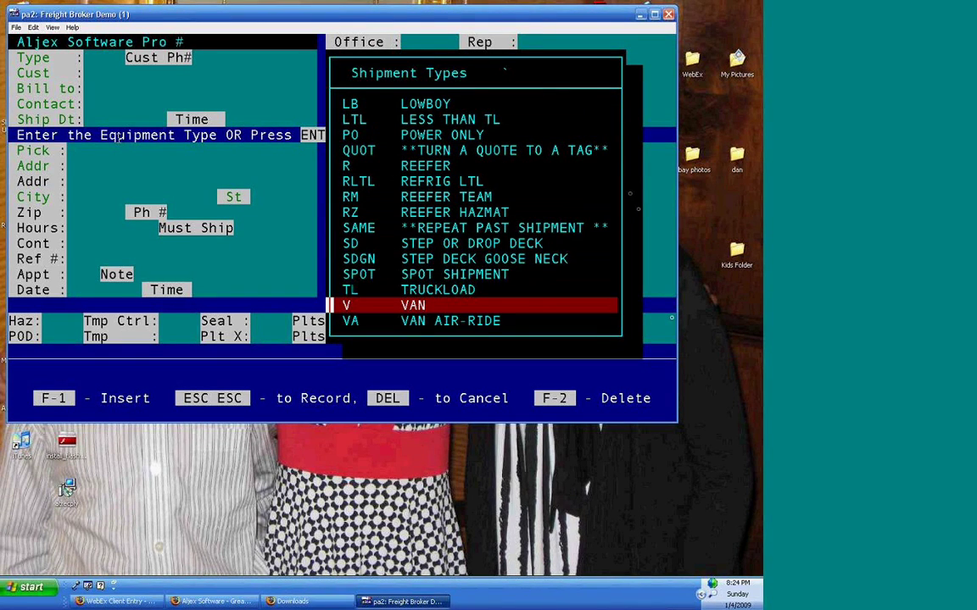
pyautogui.press('Return')
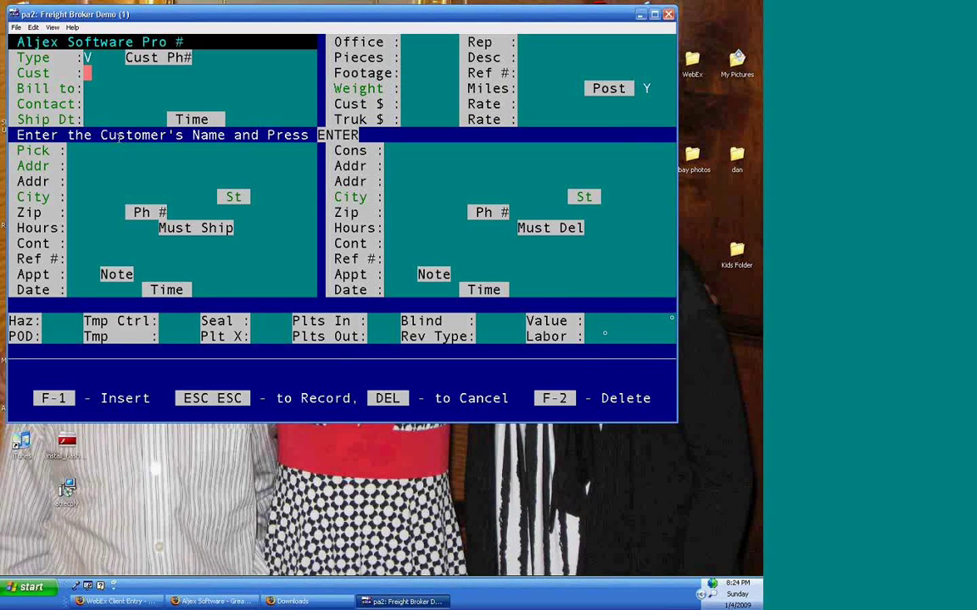
# - Look up 'alj', pick customer ALJEX, and choose who called in the shipment
pyautogui.write('alj')
pyautogui.press('Return')
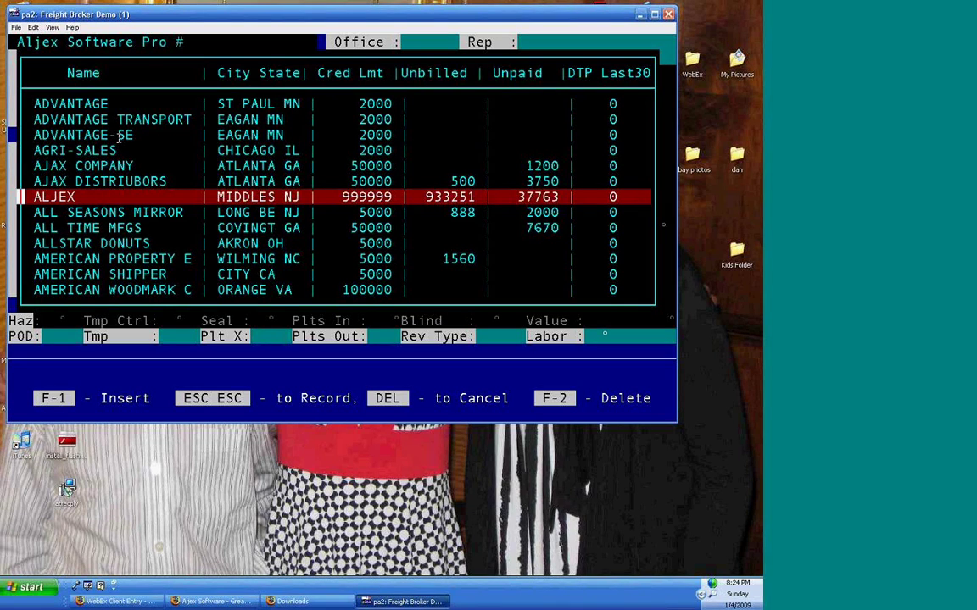
pyautogui.press('Up')
pyautogui.press('Up')
pyautogui.press('Up')
pyautogui.press('Up')
pyautogui.press('Up')
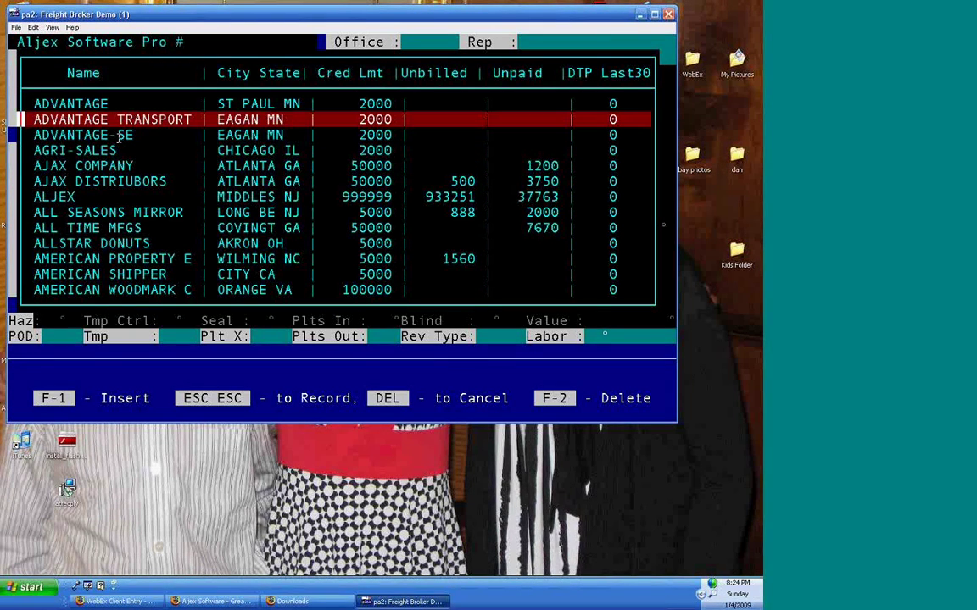
pyautogui.press('Down')
pyautogui.press('Down')
pyautogui.press('Down')
pyautogui.press('Down')
pyautogui.press('Down')
pyautogui.press('Down')
pyautogui.press('Down')
pyautogui.press('Down')
pyautogui.press('Up')
pyautogui.press('Up')
pyautogui.press('Up')
pyautogui.press('Return')
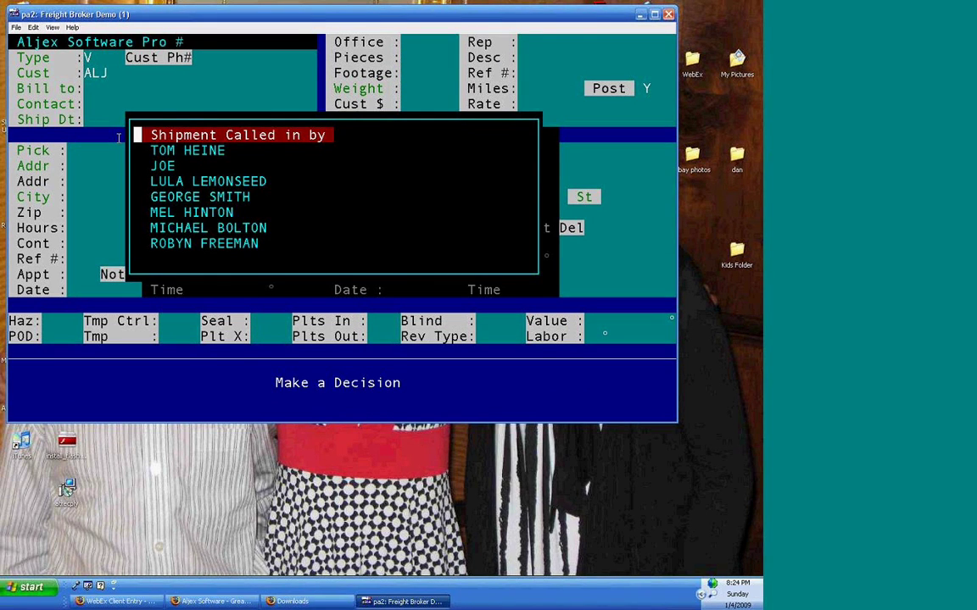
pyautogui.press('Down')
pyautogui.press('Down')
pyautogui.press('Down')
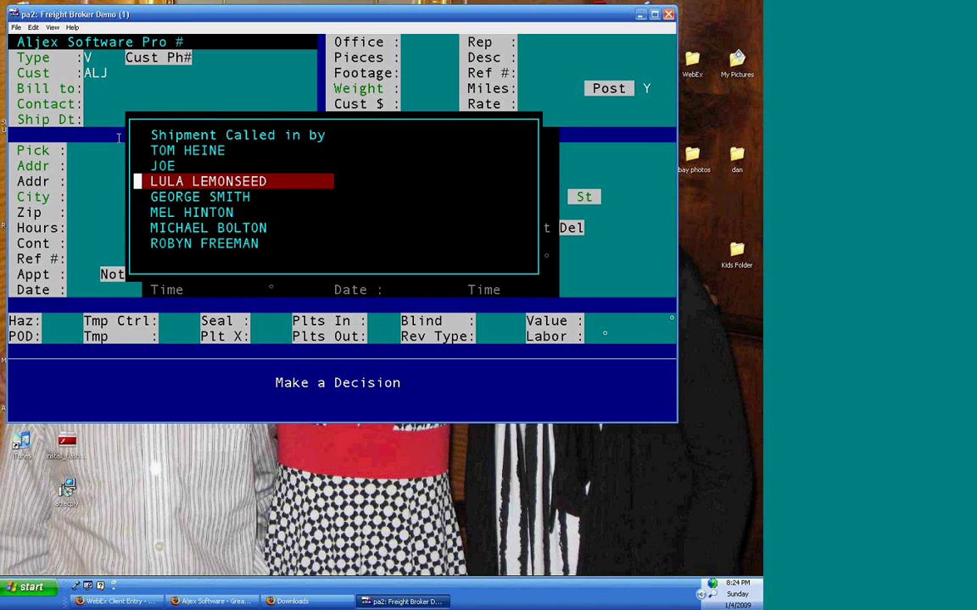
pyautogui.press('Return')
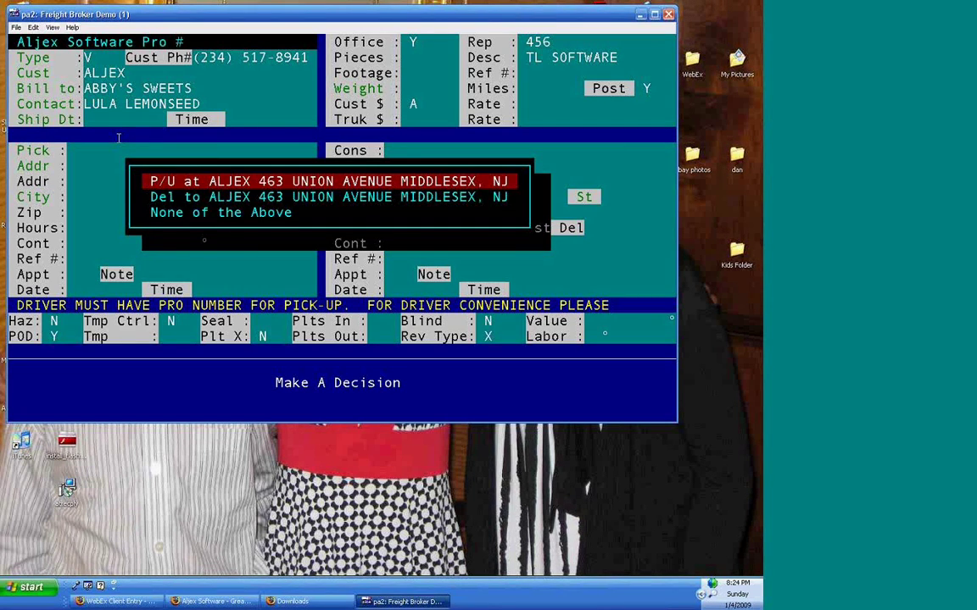
# - Use ALJEX as pickup, keep ship date 01/04/09, set ready time 1, keep rep 456
pyautogui.press('Return')
pyautogui.press('Return')
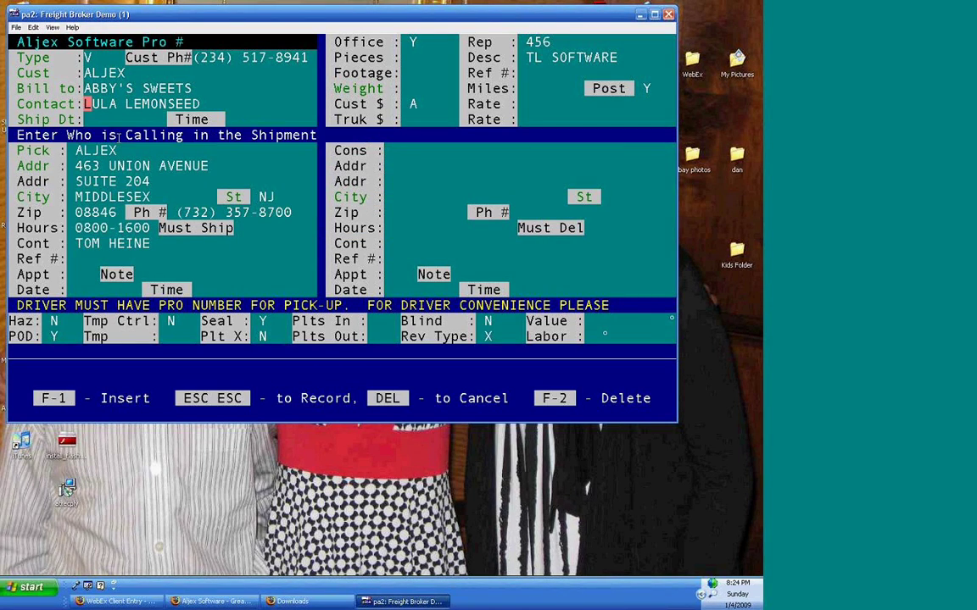
pyautogui.press('Return')
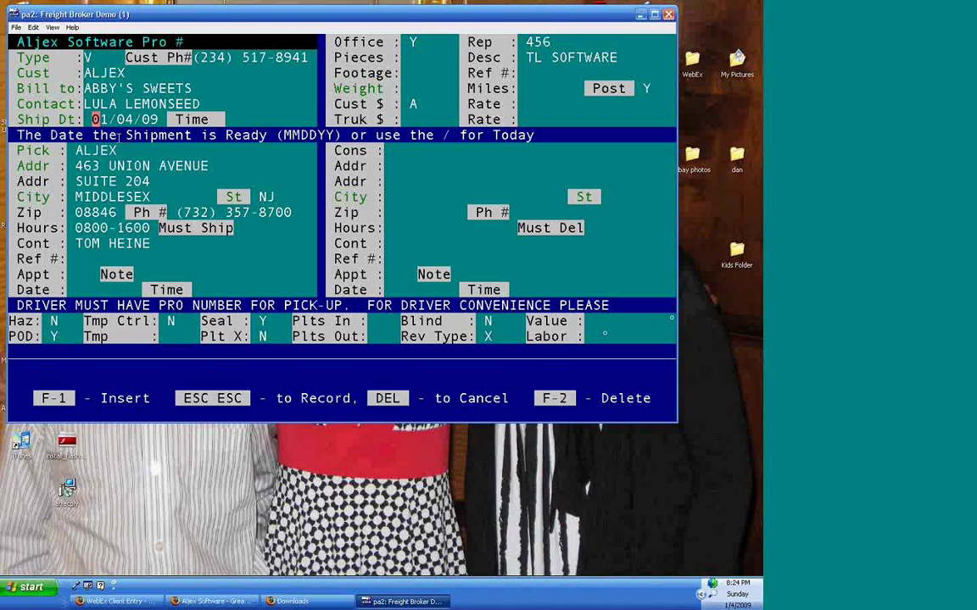
pyautogui.write('0')
pyautogui.press('Return')
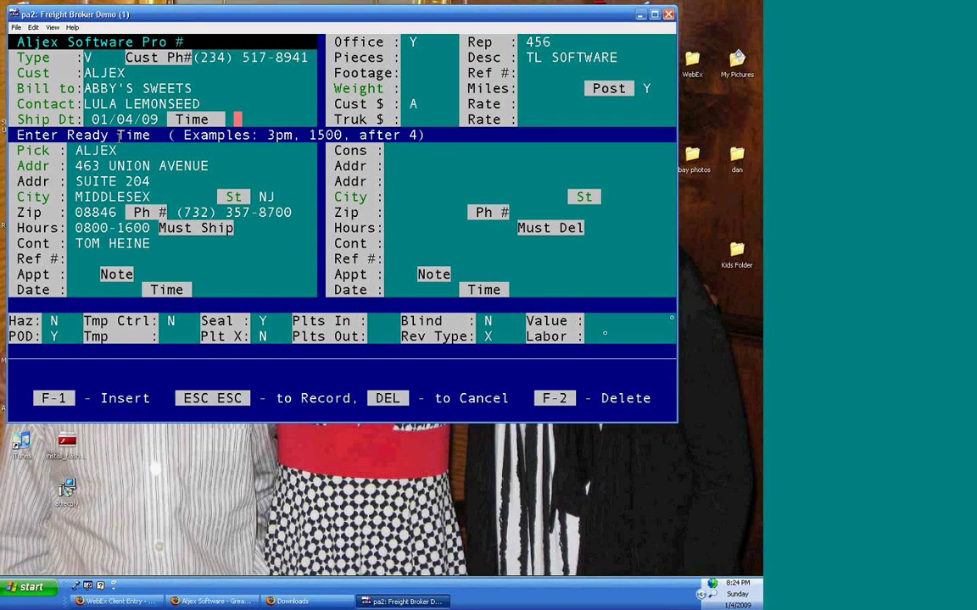
pyautogui.write('1')
pyautogui.press('Return')
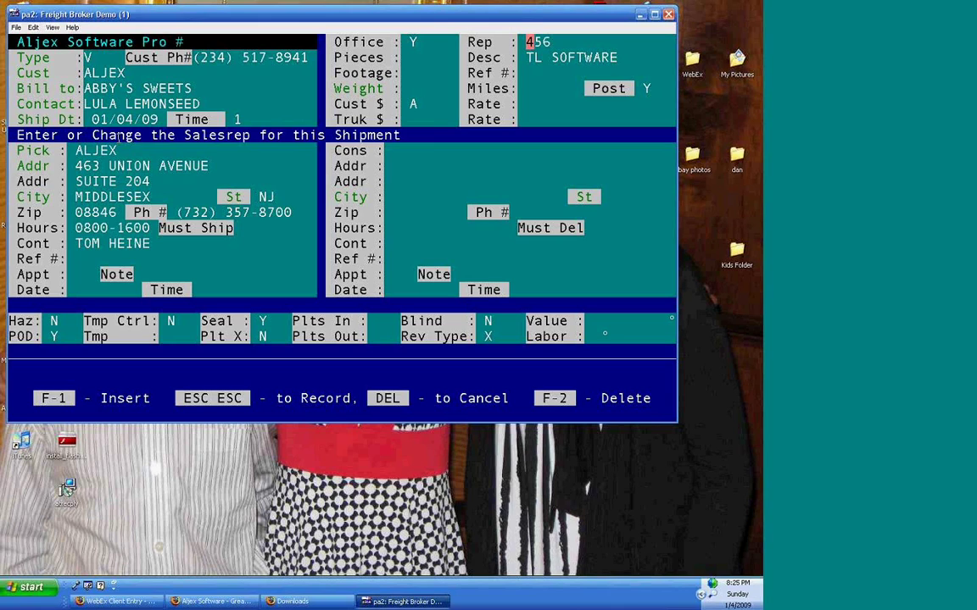
pyautogui.press('Return')
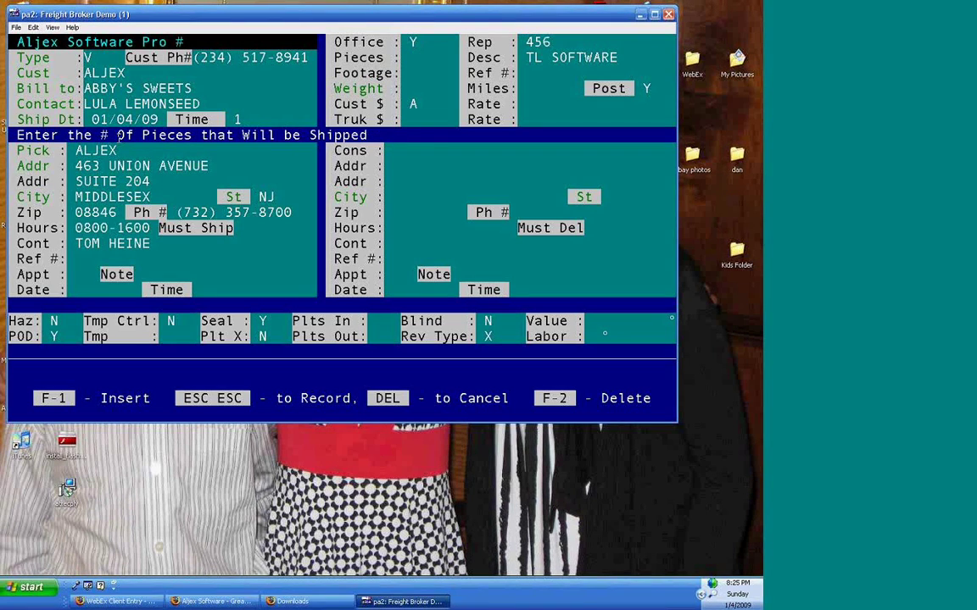
# - Enter 58 pieces, keep TL SOFTWARE description, 53 footage and reference 7968
pyautogui.write('58')
pyautogui.press('Return')
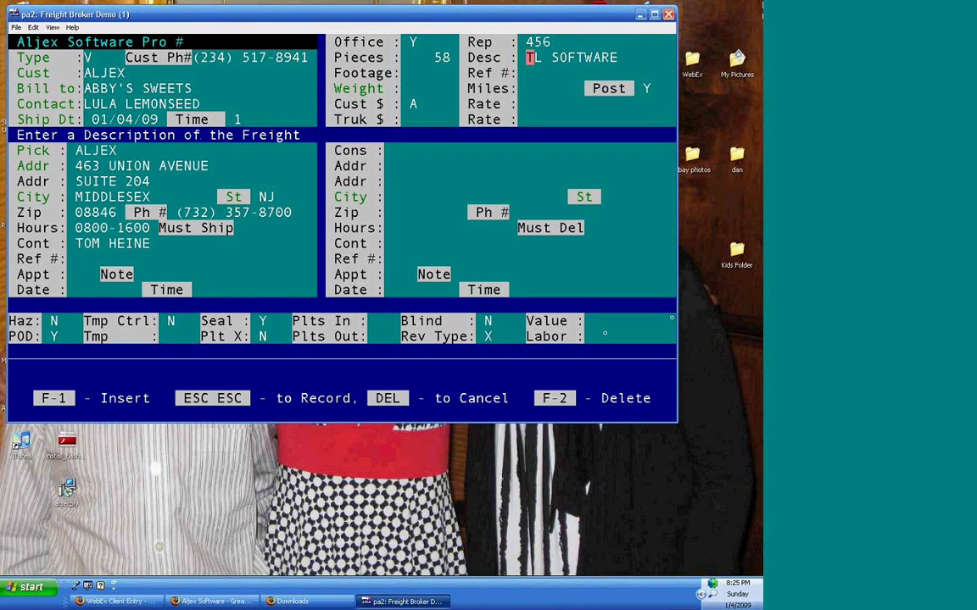
pyautogui.press('Return')
pyautogui.write('53')
pyautogui.press('Return')
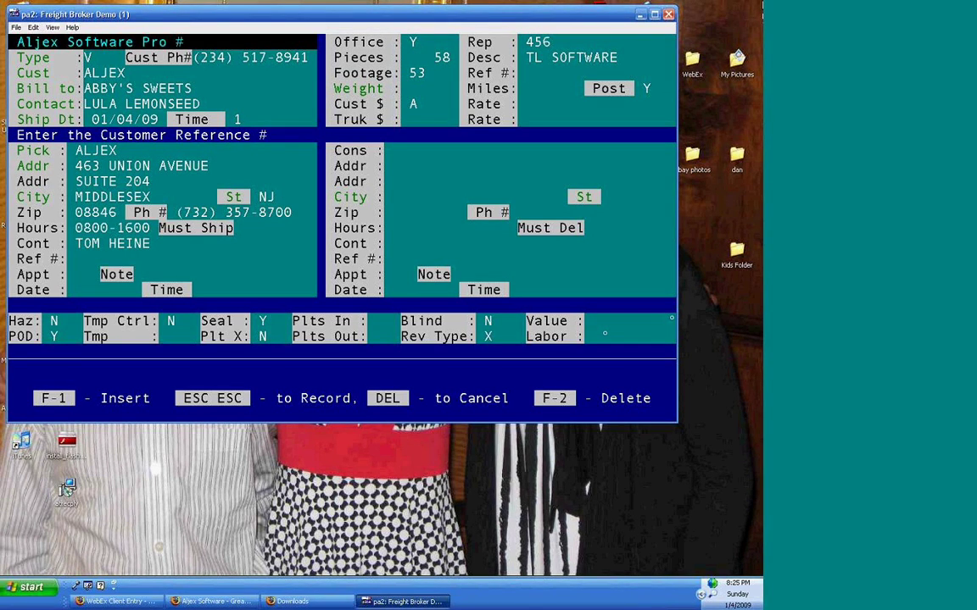
pyautogui.write('7968')
pyautogui.press('Return')
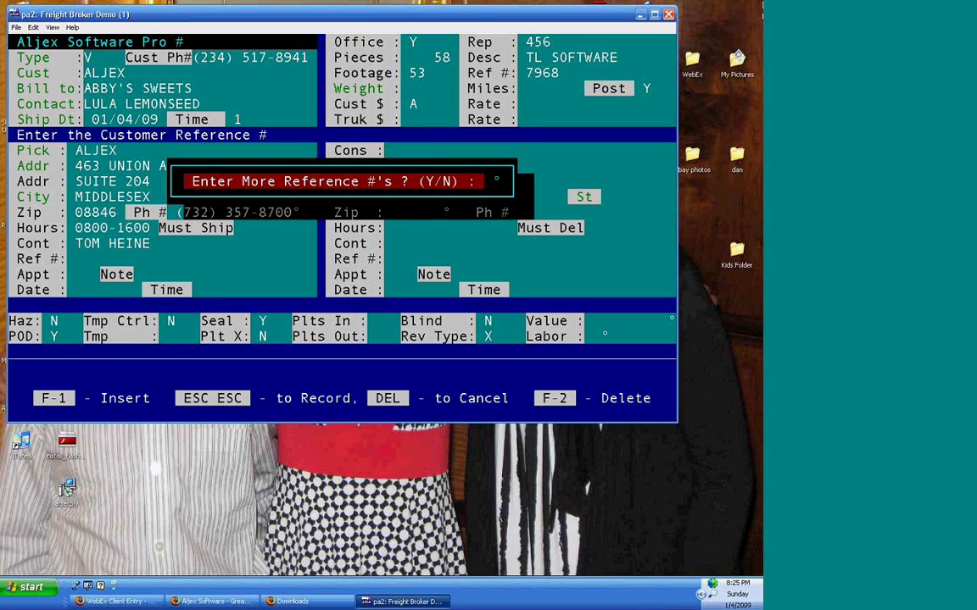
# - Add extra reference numbers 741236 and 7854 and save them
pyautogui.press('y')
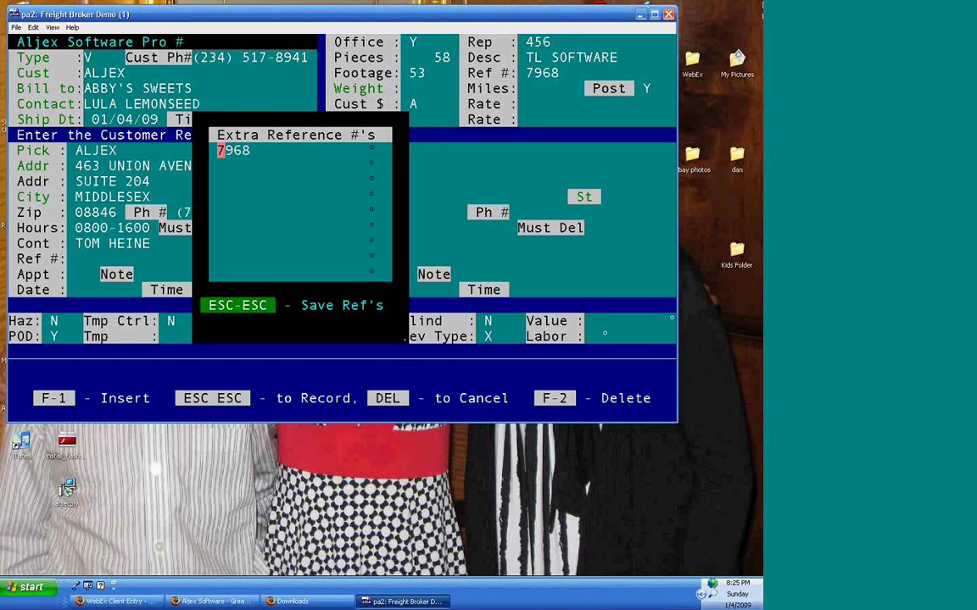
pyautogui.press('Down')
pyautogui.write('741236')
pyautogui.press('Return')
pyautogui.write('7854')
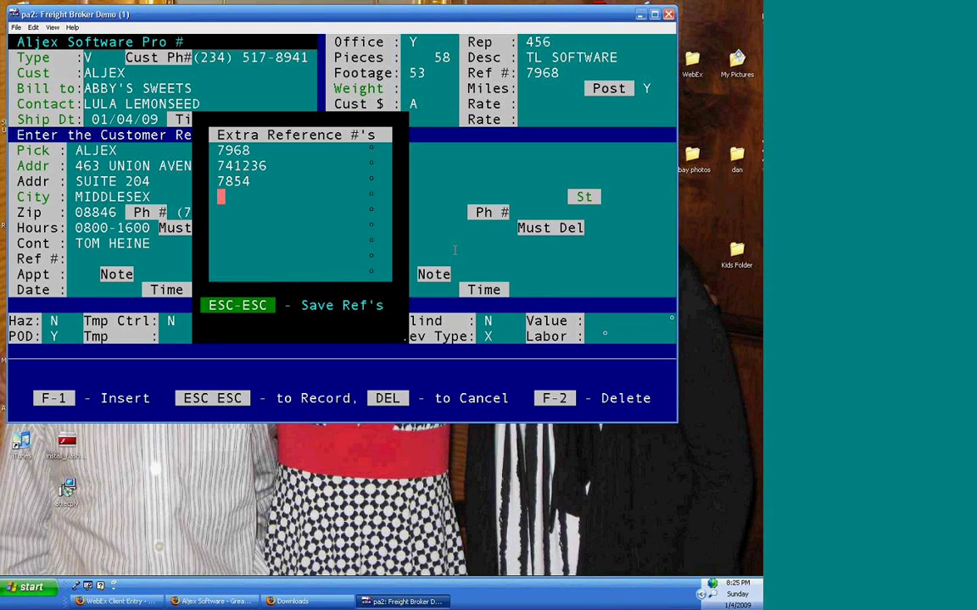
pyautogui.press('Escape')
pyautogui.press('Escape')
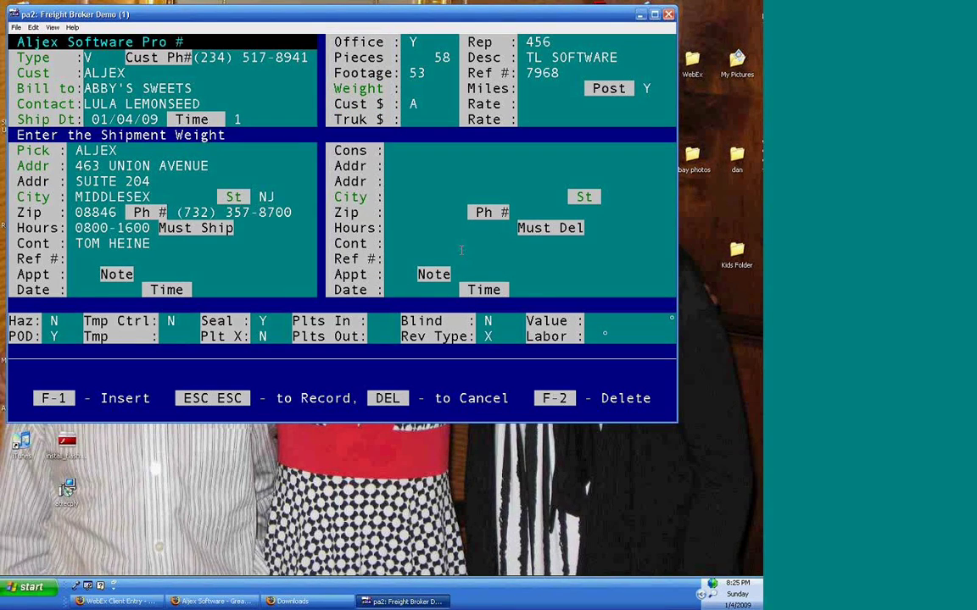
# - Enter shipment weight 40000 and leave mileage empty
pyautogui.write('40000')
pyautogui.press('Return')
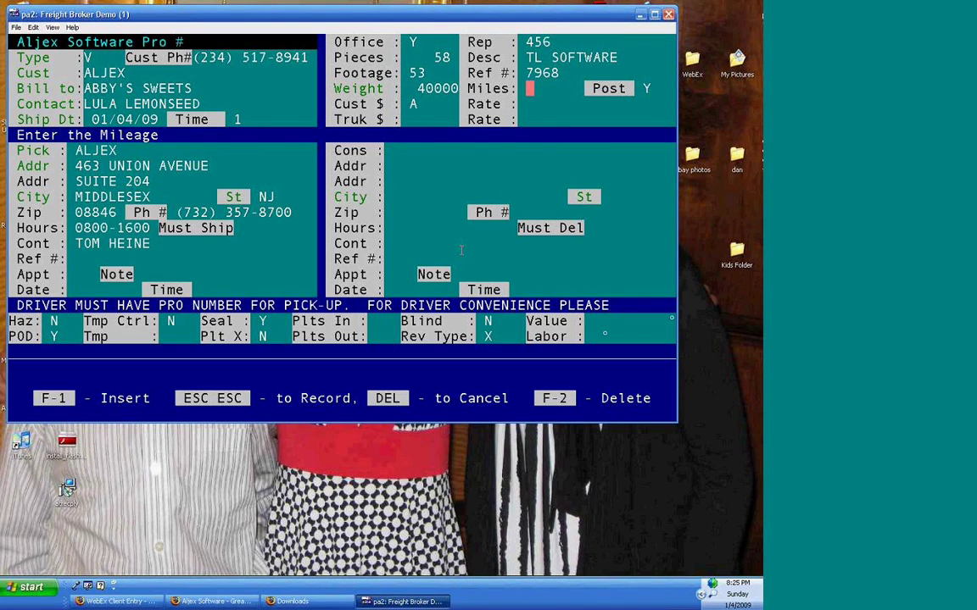
pyautogui.press('Return')
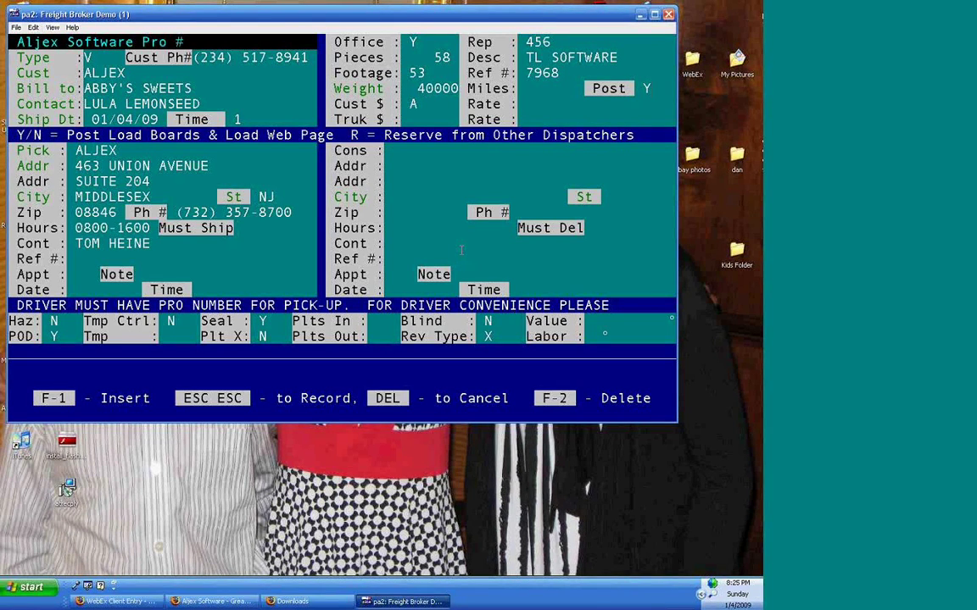
pyautogui.press('Return')
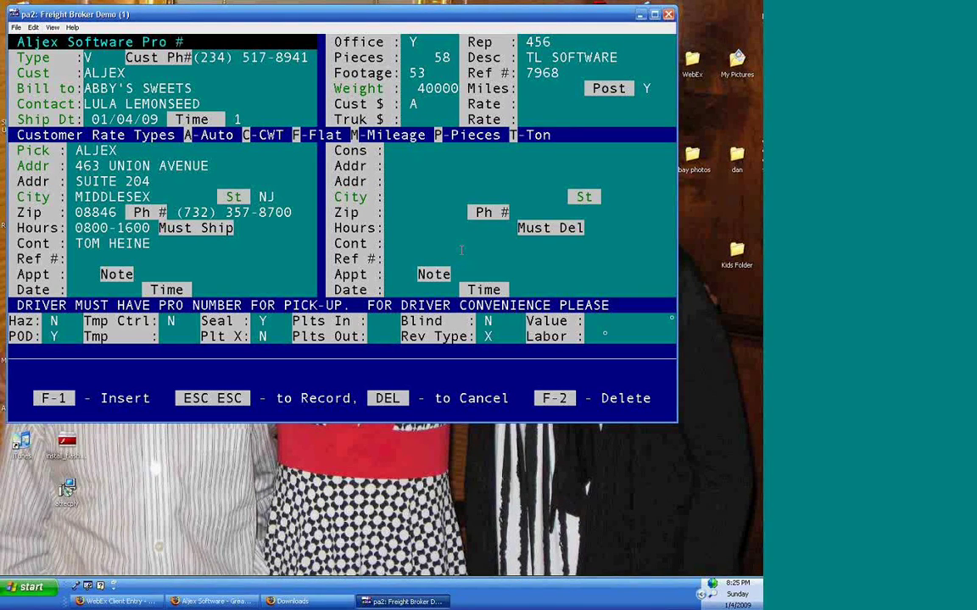
pyautogui.moveTo(562, 135); pyautogui.dragTo(137, 134)
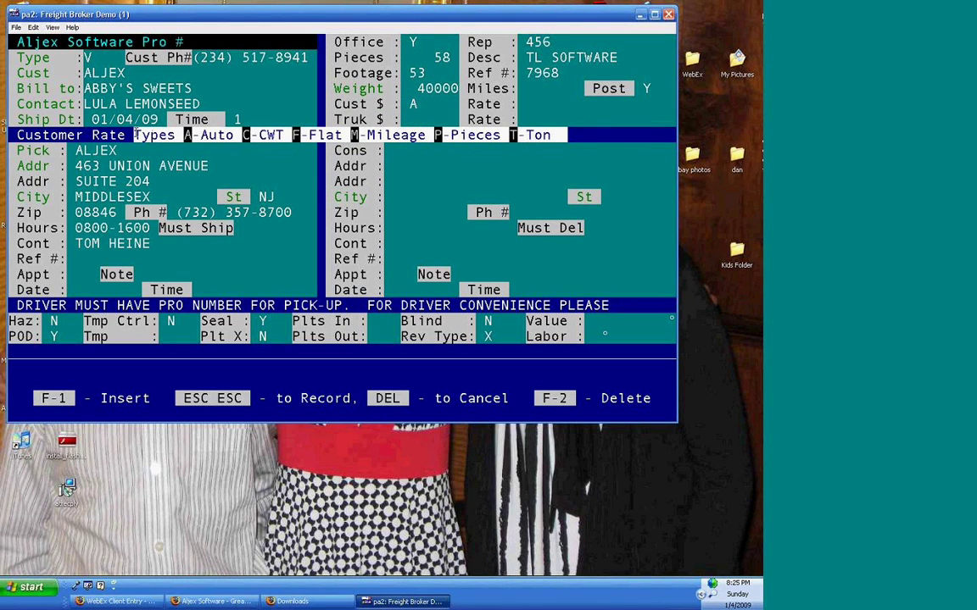
pyautogui.click(441, 102)
# - Set flat customer rate 1995 and flat carrier rate 1695, leaving brokerage % blank
pyautogui.write('F')
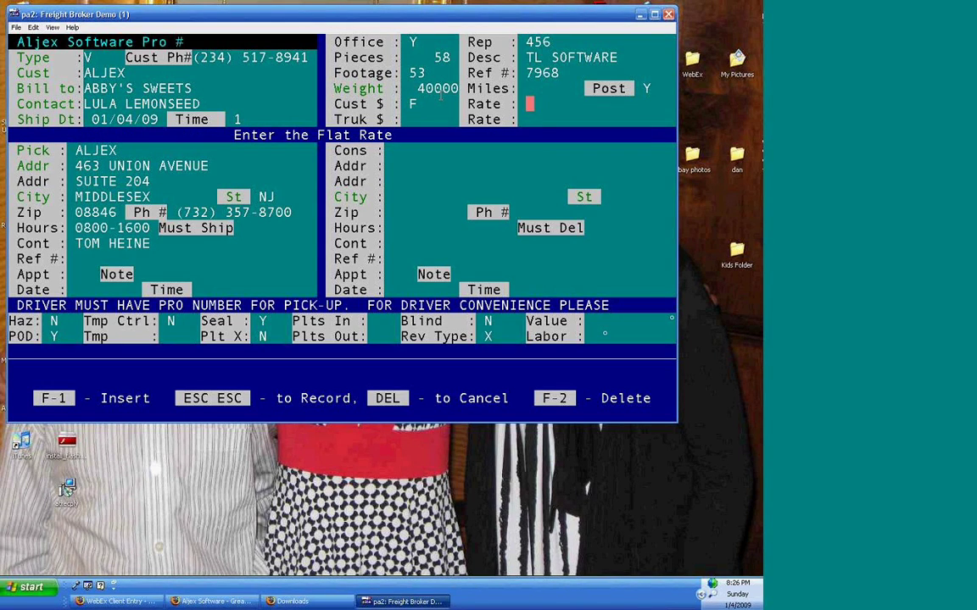
pyautogui.write('1995')
pyautogui.press('Return')
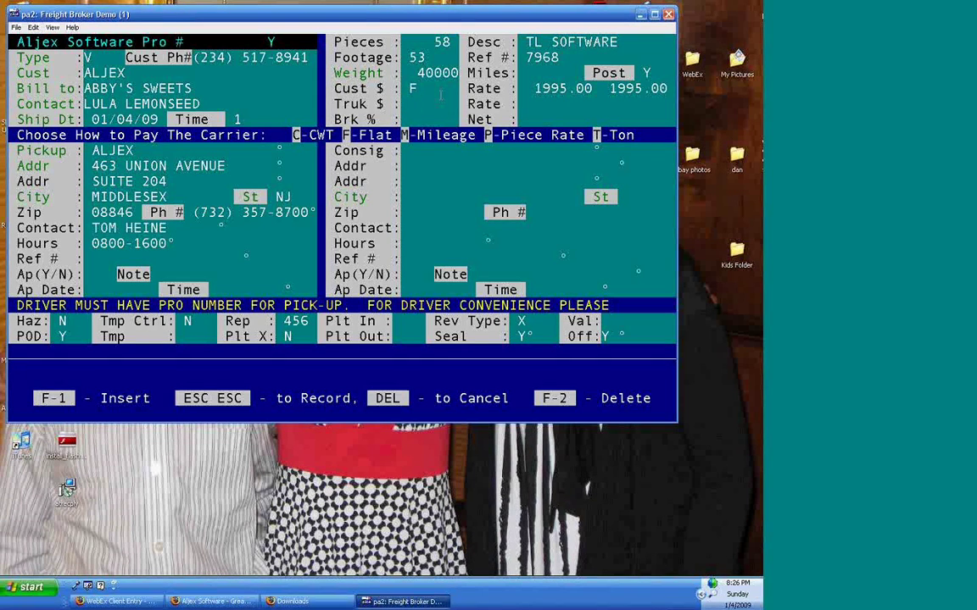
pyautogui.write('F')
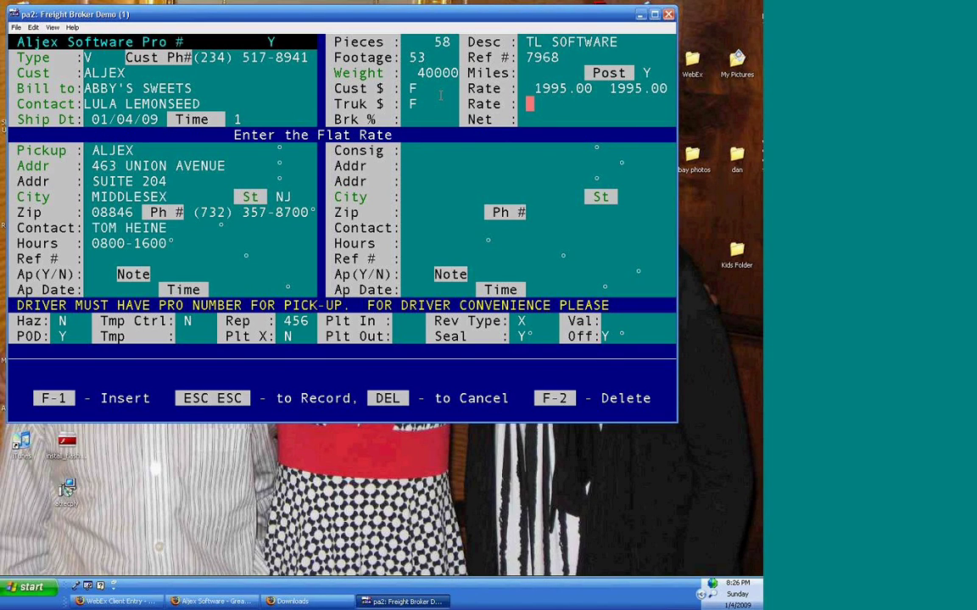
pyautogui.write('1695')
pyautogui.press('Return')
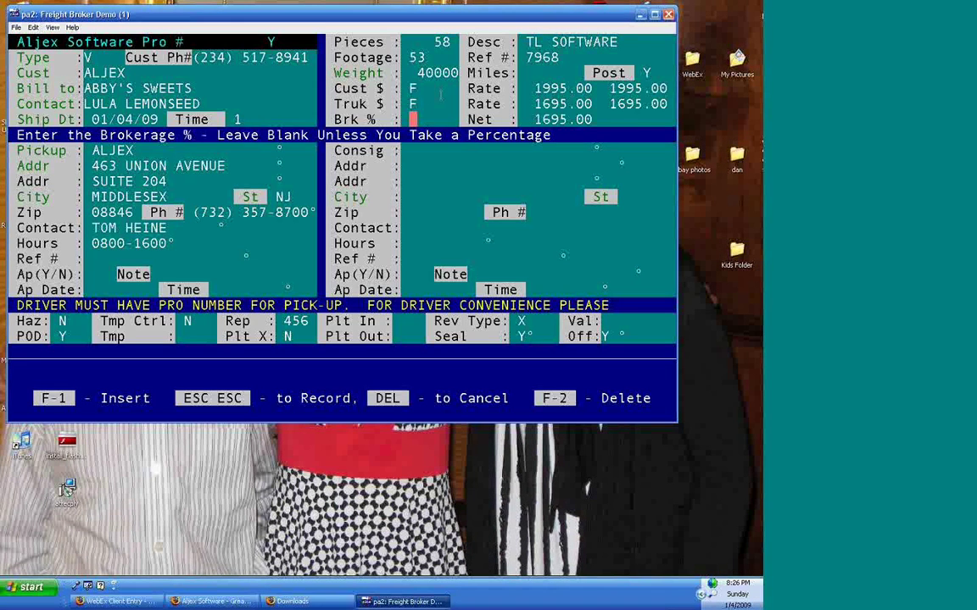
pyautogui.press('Return')
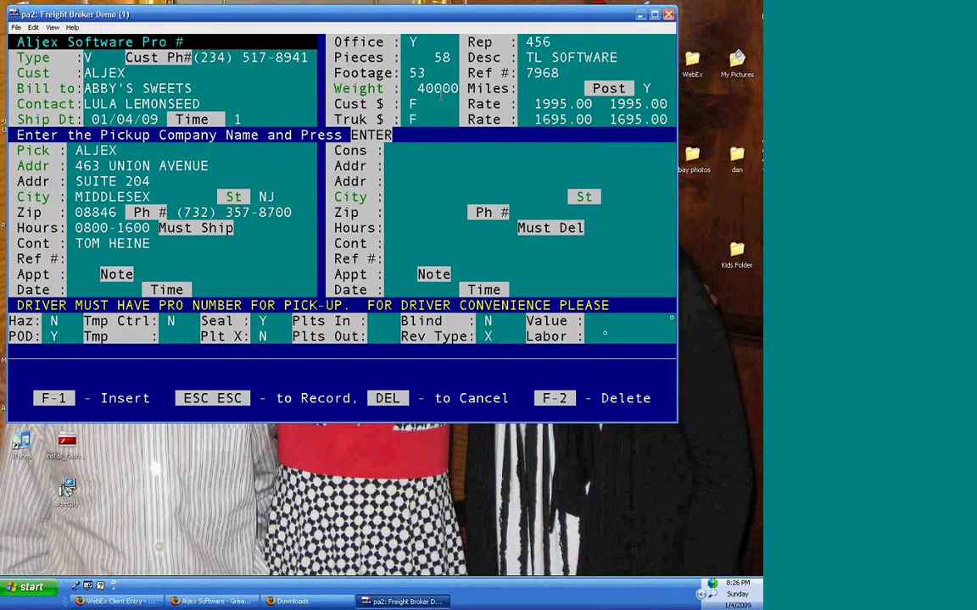
# - Enter the new pickup contact's name and pickup reference number 7463
pyautogui.press('Return')
pyautogui.press('Return')
pyautogui.press('Return')
pyautogui.press('Return')
pyautogui.press('Return')
pyautogui.press('Return')
pyautogui.press('Return')
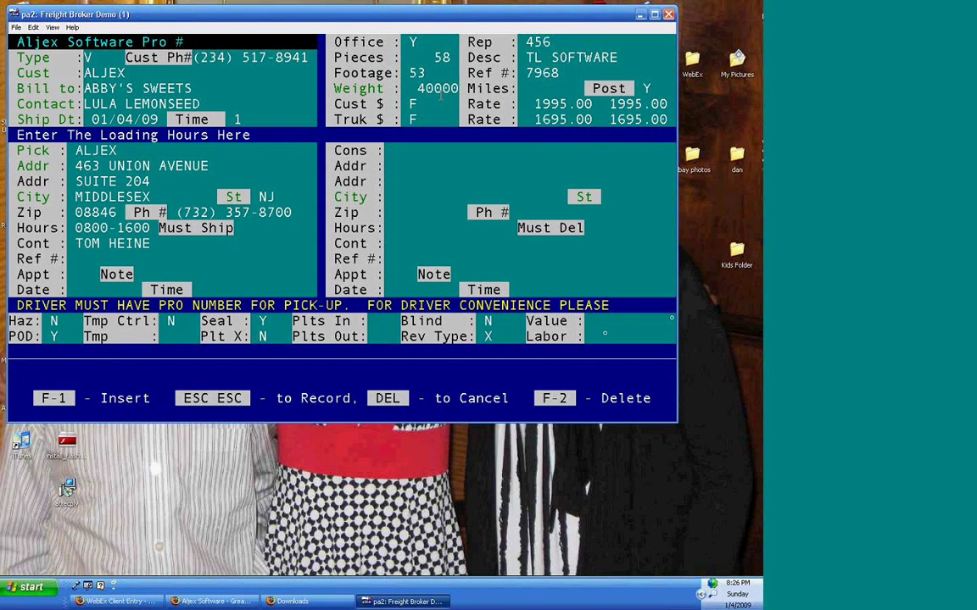
pyautogui.press('Return')
pyautogui.write('joe')
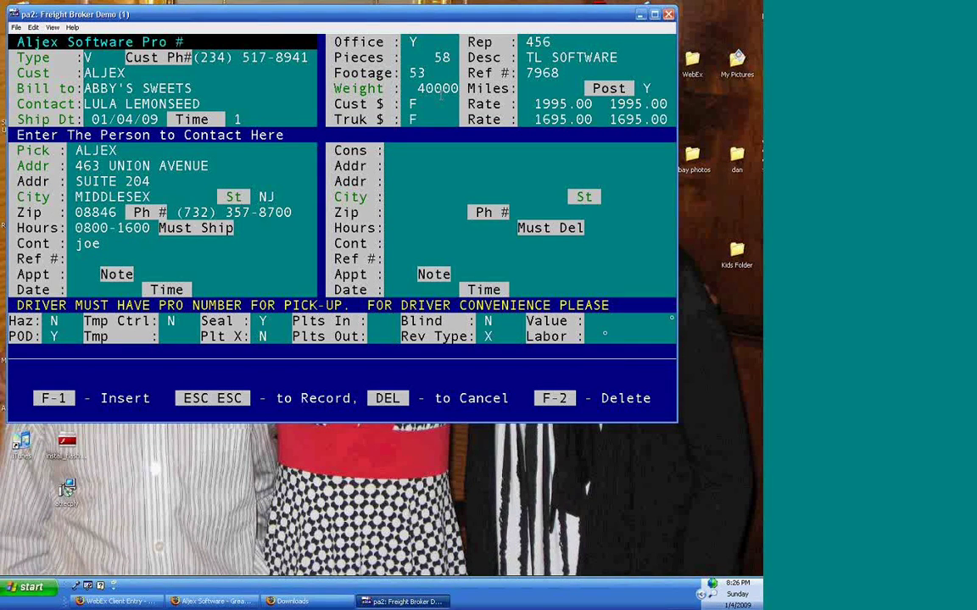
pyautogui.press('Return')
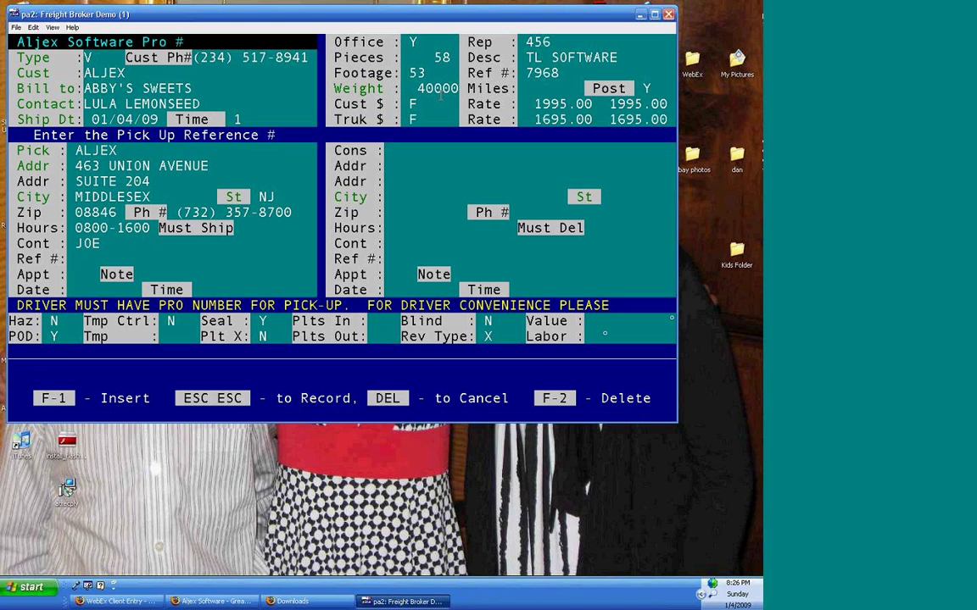
pyautogui.write('7463')
pyautogui.press('Return')
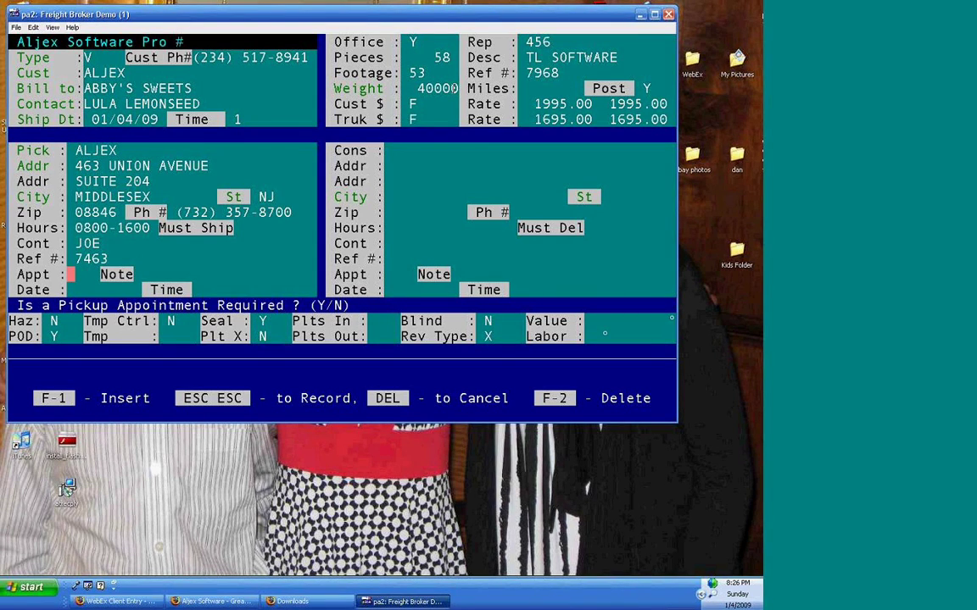
# - Require a pickup appointment with a note, on 01/04/09 at 18:00
pyautogui.write('Y')
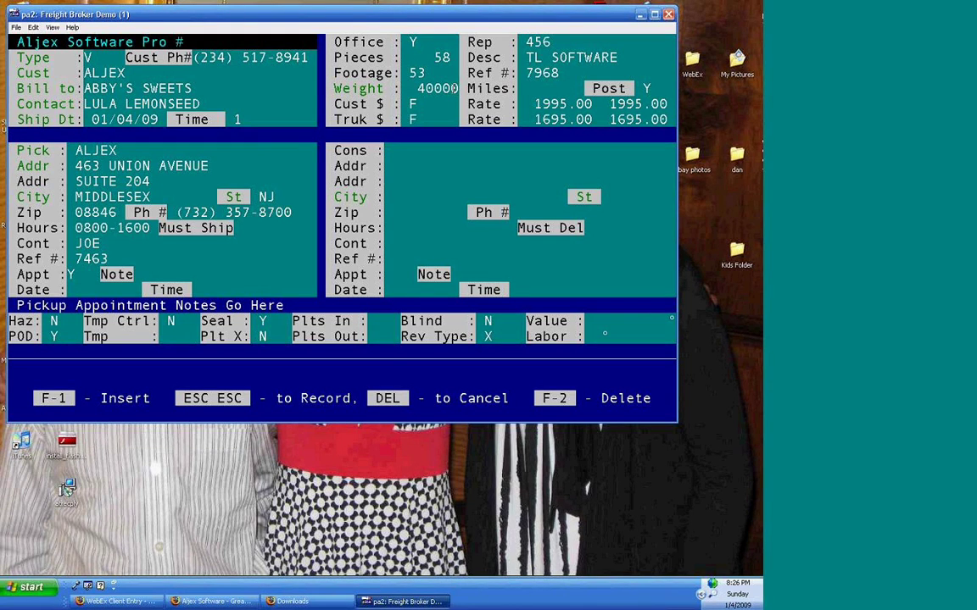
pyautogui.write('see jimmy')
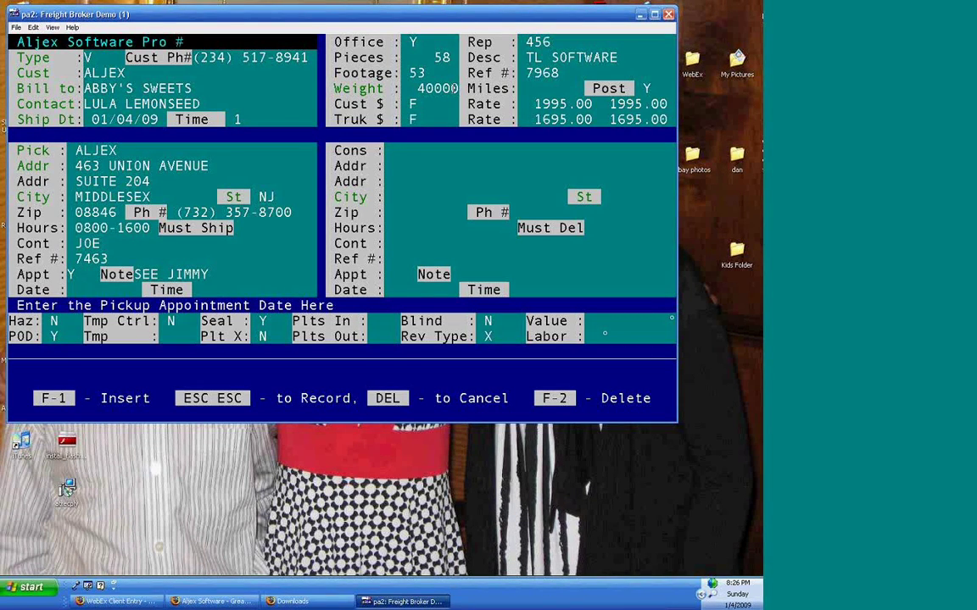
pyautogui.write('/')
pyautogui.press('Return')
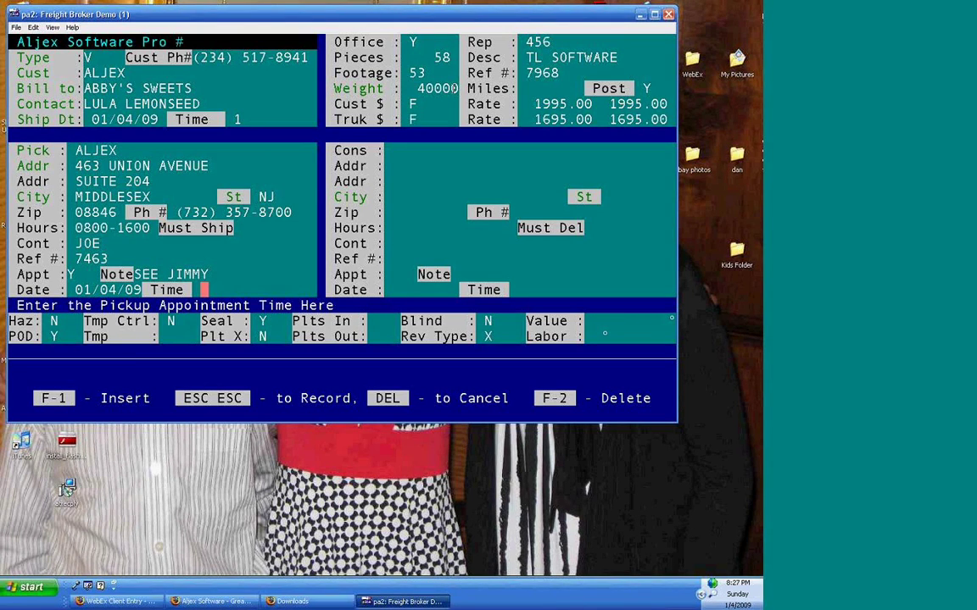
pyautogui.write('6')
pyautogui.press('Return')
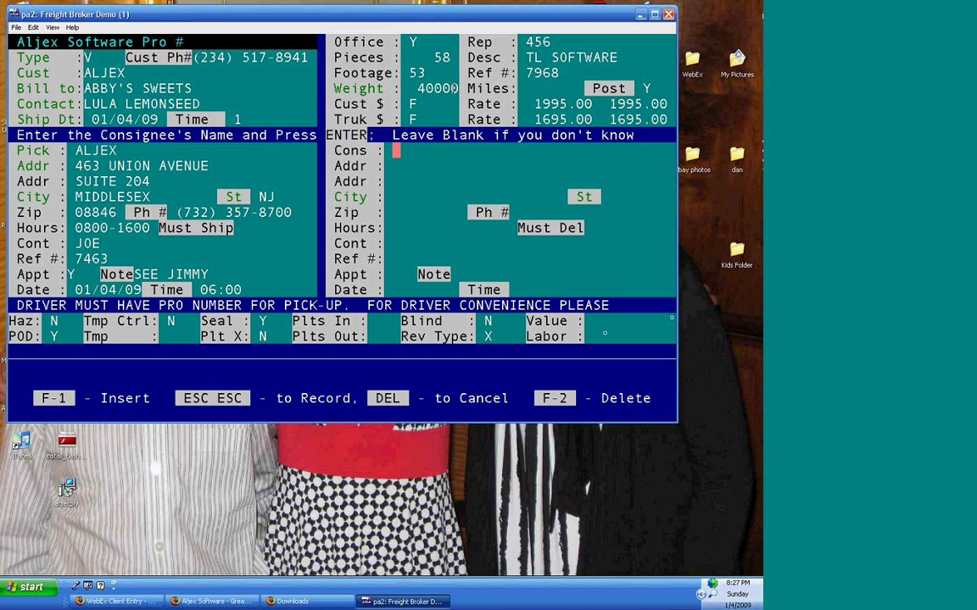
pyautogui.press('Return')
pyautogui.press('Up')
pyautogui.press('Up')
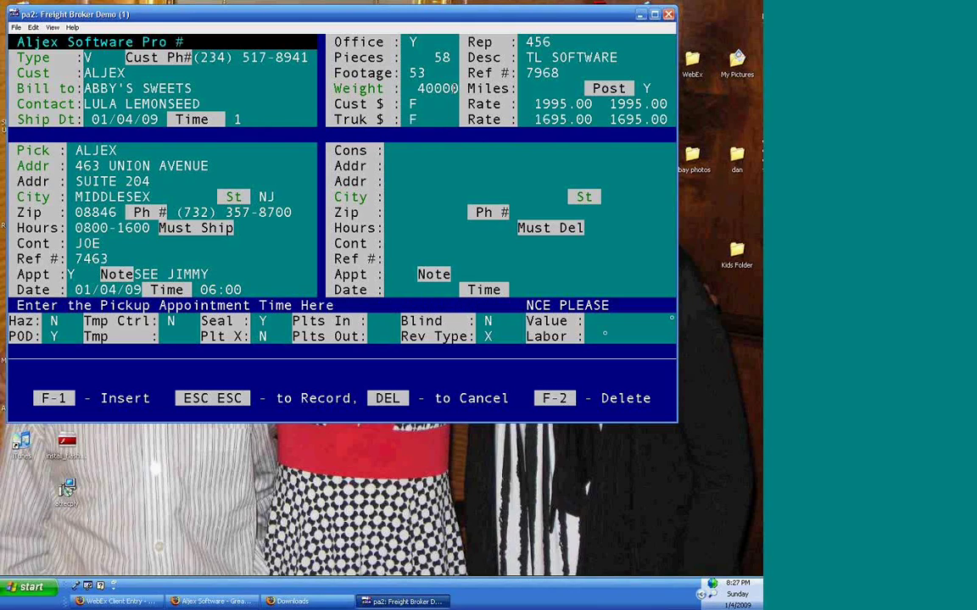
pyautogui.write('1800')
pyautogui.press('Return')
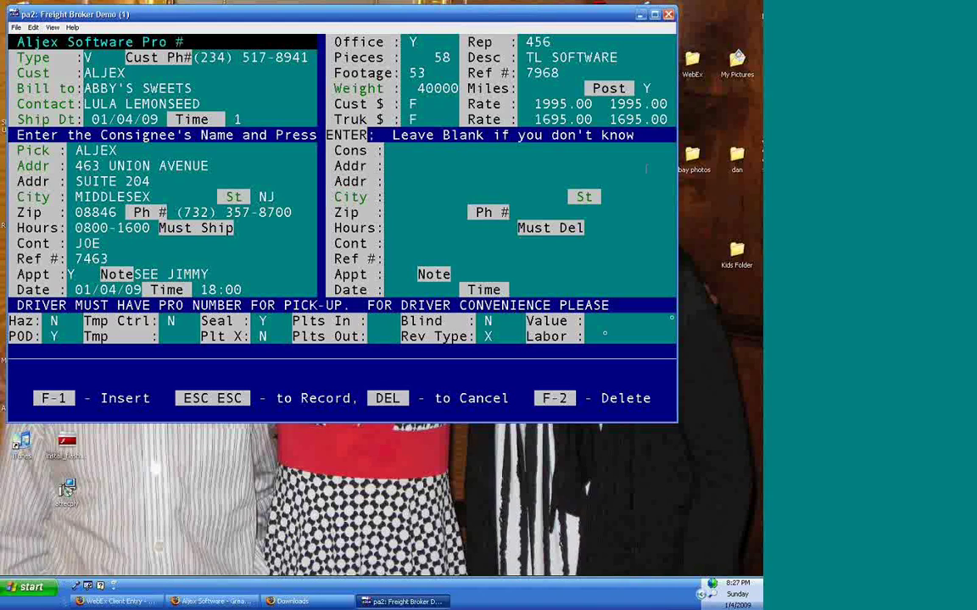
pyautogui.moveTo(328, 198); pyautogui.dragTo(367, 197)
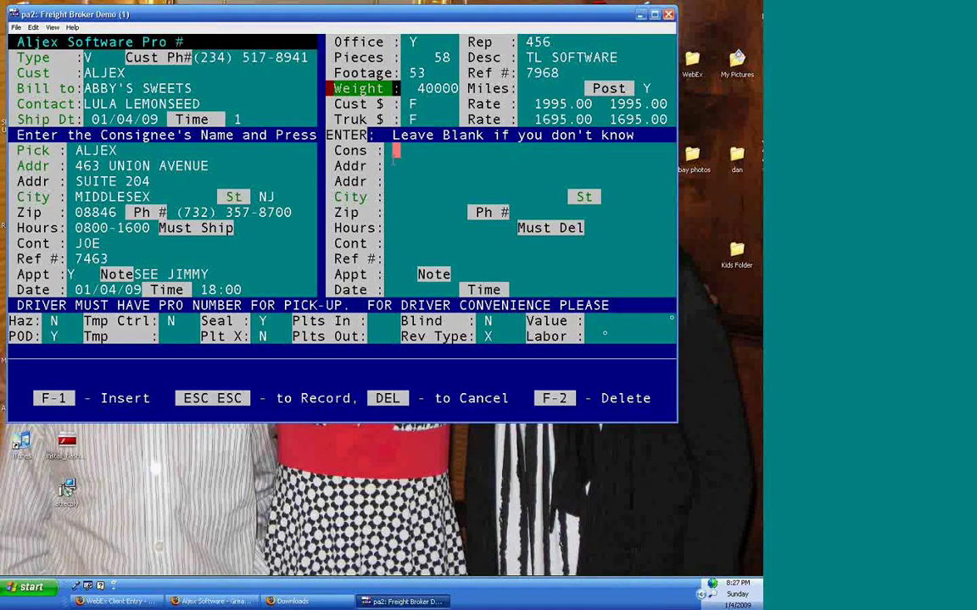
# - Look up 'movi' and choose MOVIE MADISION OF TX in San Antonio as consignee
pyautogui.write('ov')
pyautogui.press('Home')
pyautogui.write('m')
pyautogui.press('End')
pyautogui.write('e')
pyautogui.press('BackSpace')
pyautogui.write('i')
pyautogui.press('Return')
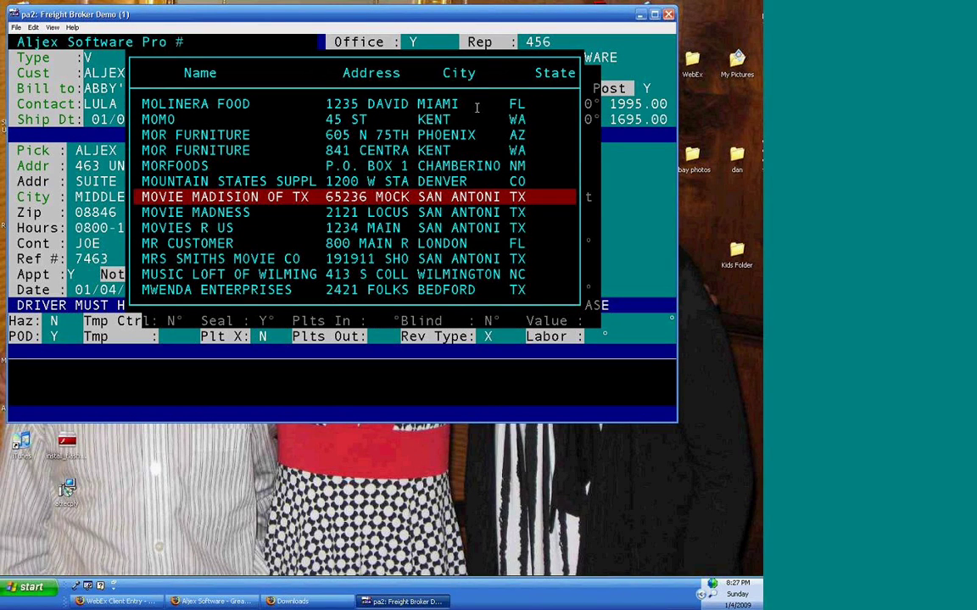
pyautogui.press('Return')
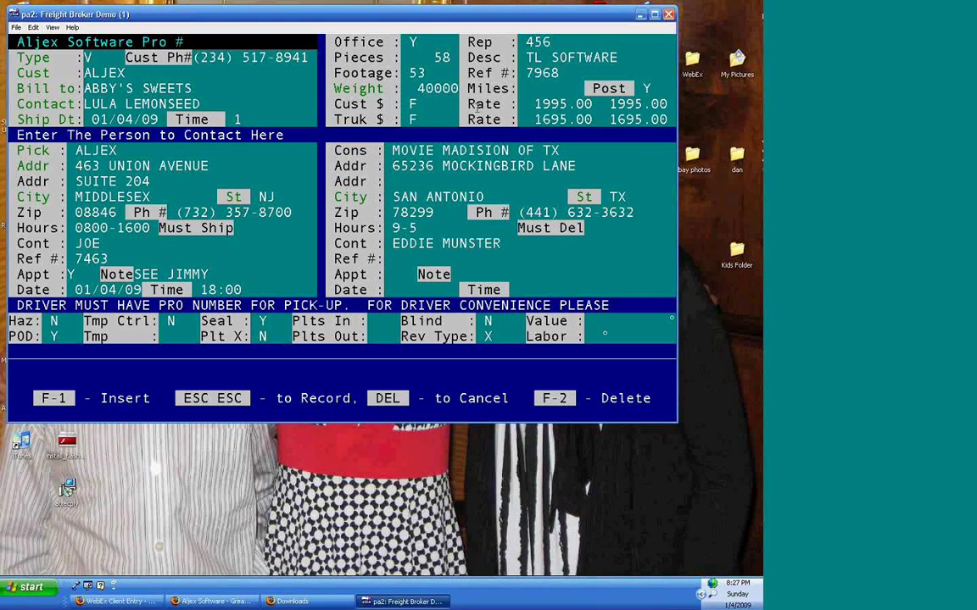
# - Enter consignee reference number 12356
pyautogui.press('Return')
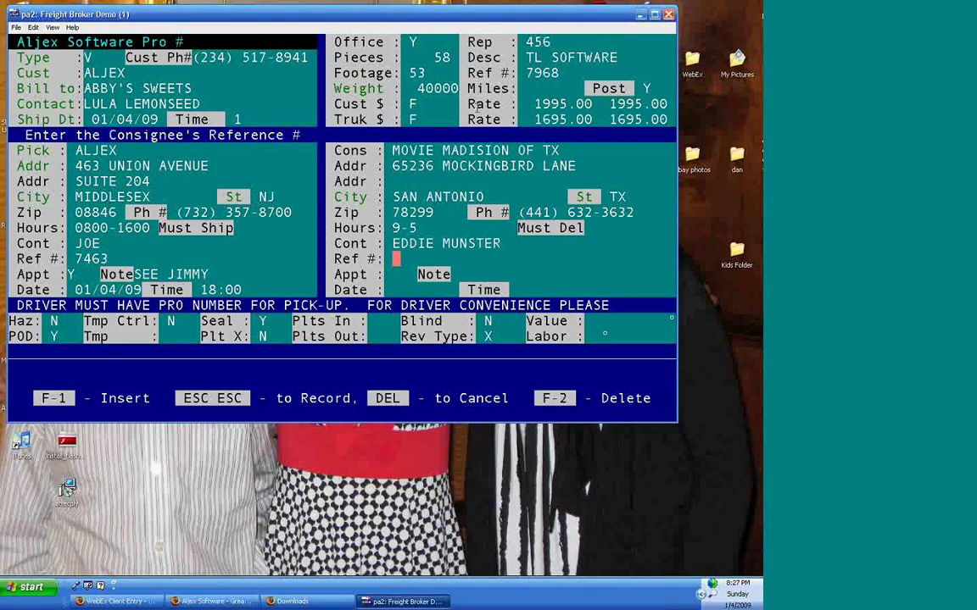
pyautogui.write('12356')
pyautogui.press('Return')
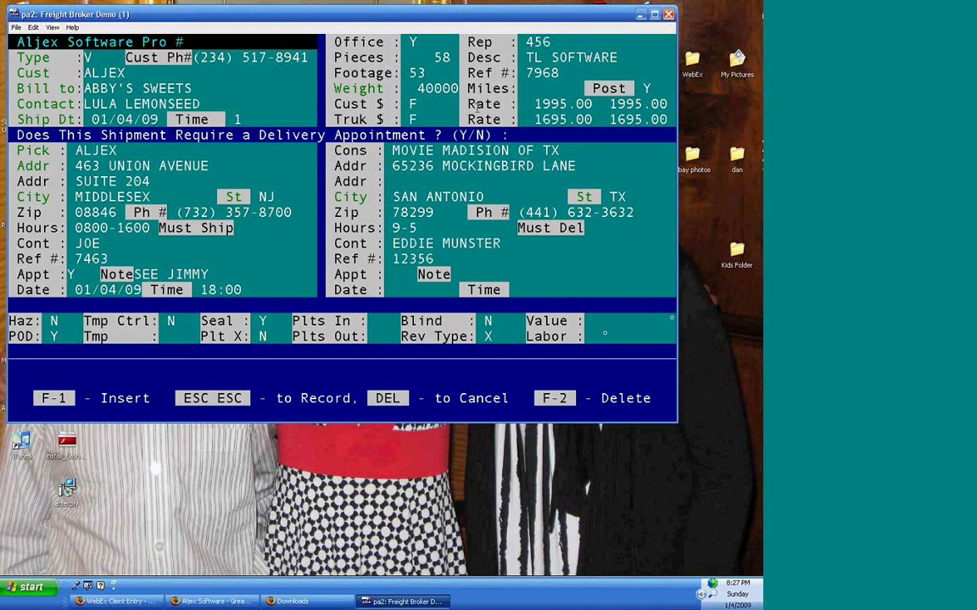
# - Set a 01/09/09 13:00 delivery appointment noted 'go to blue door' and save the shipment
pyautogui.write('Y')
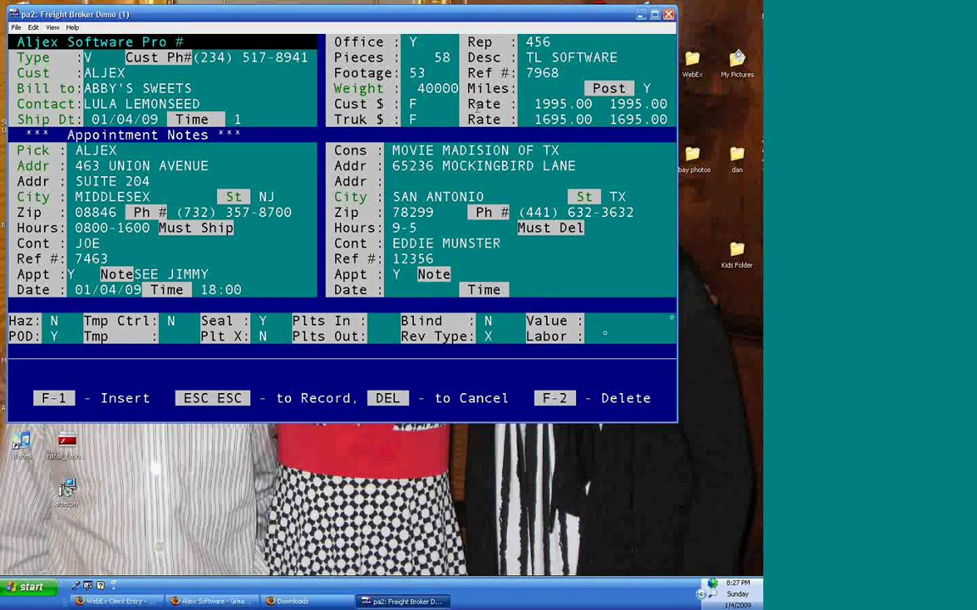
pyautogui.write('go to blue door')
pyautogui.press('Return')
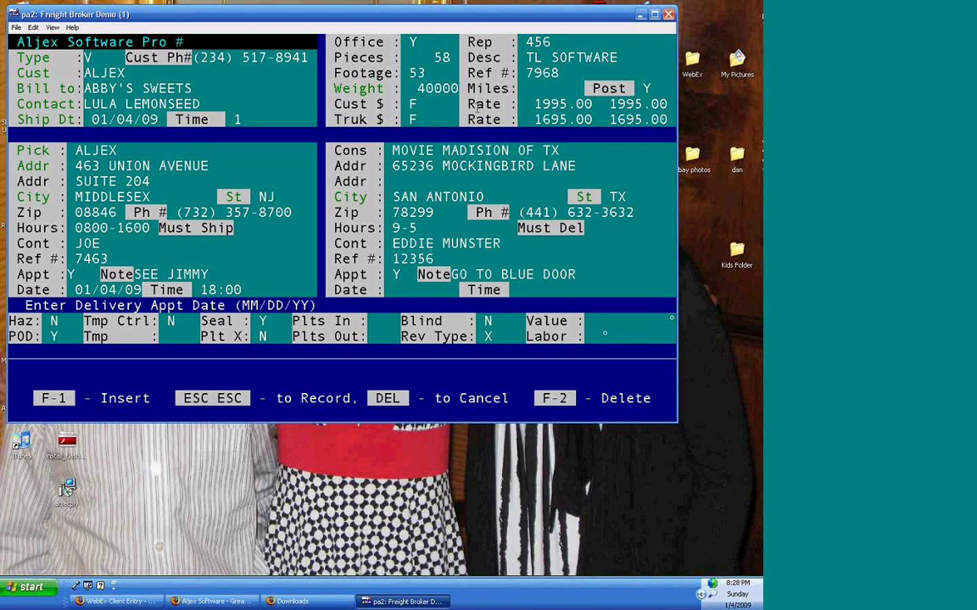
pyautogui.write('010909')
pyautogui.press('Return')
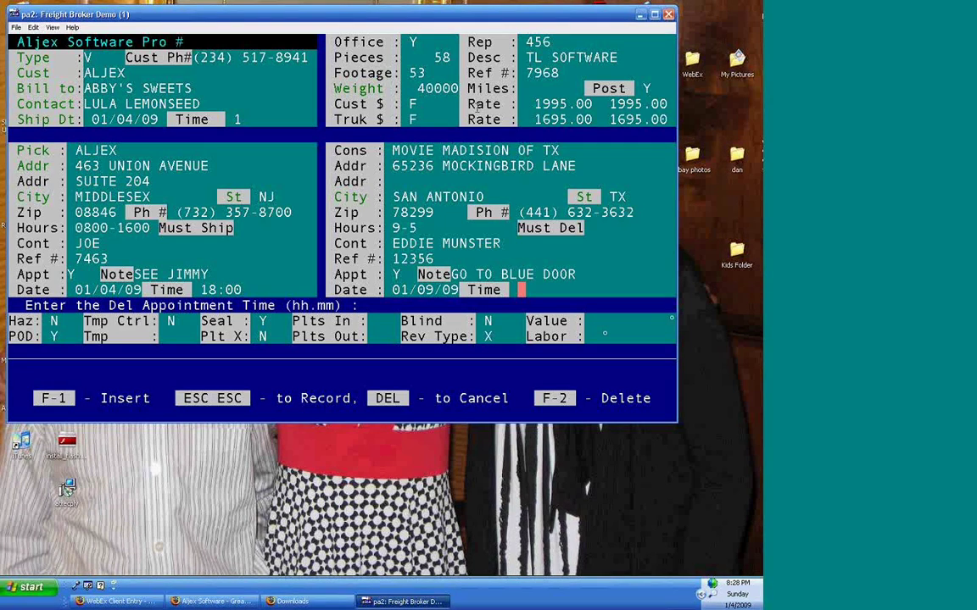
pyautogui.write('13')
pyautogui.press('Return')
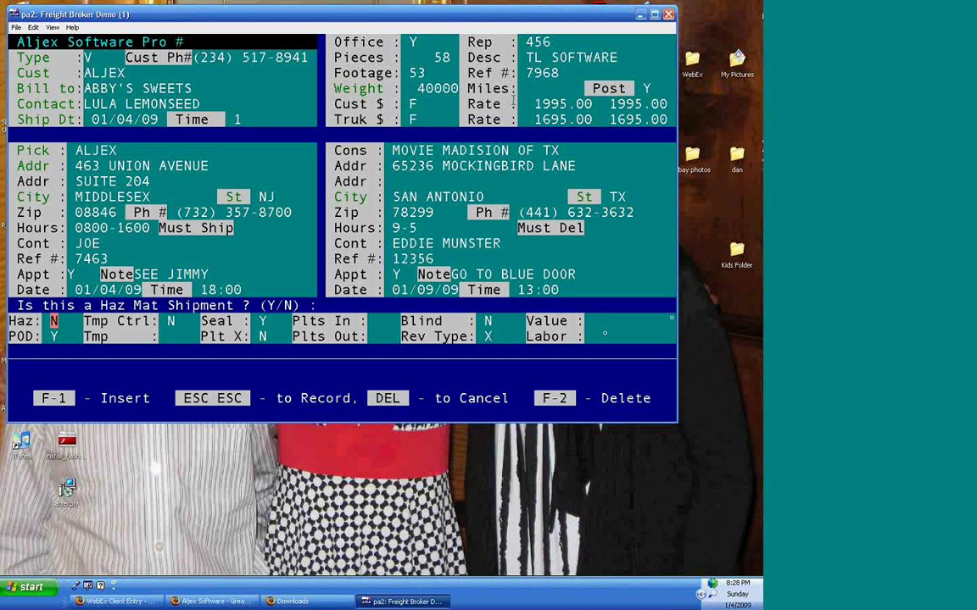
pyautogui.press('Escape')
pyautogui.press('Escape')
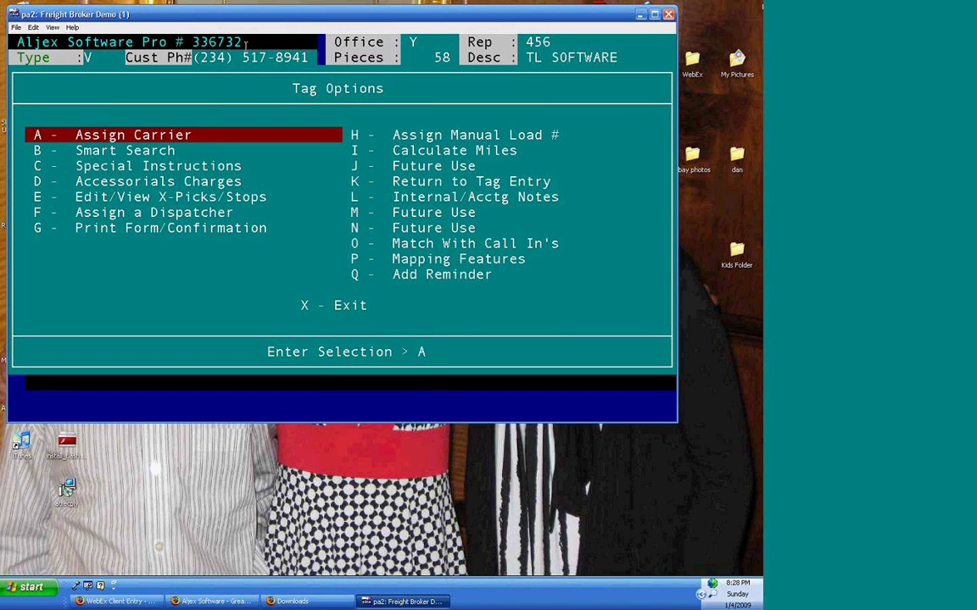
# - Review the new shipment number 336732 and the Tag Options menu, including Assign Carrier and Smart Search
pyautogui.moveTo(274, 45); pyautogui.dragTo(174, 43)
pyautogui.click(229, 106)
pyautogui.moveTo(251, 89); pyautogui.dragTo(402, 91)
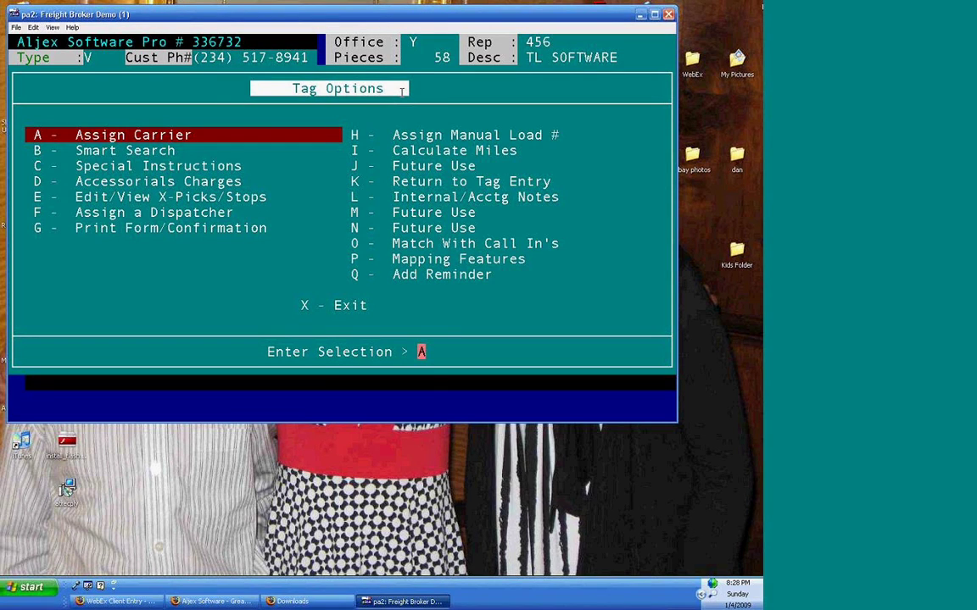
pyautogui.click(283, 211)
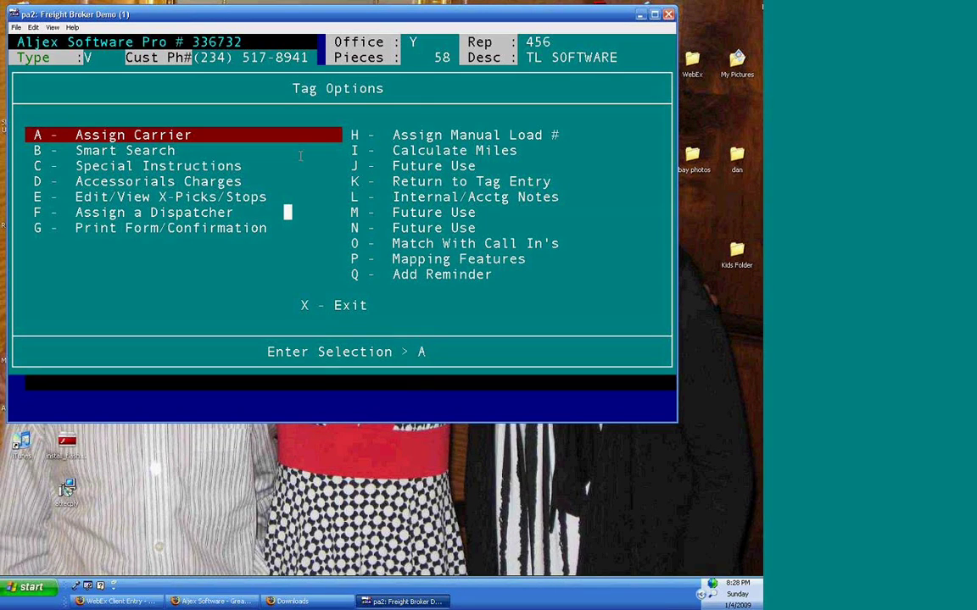
pyautogui.click(263, 119)
pyautogui.moveTo(192, 133); pyautogui.dragTo(85, 113)
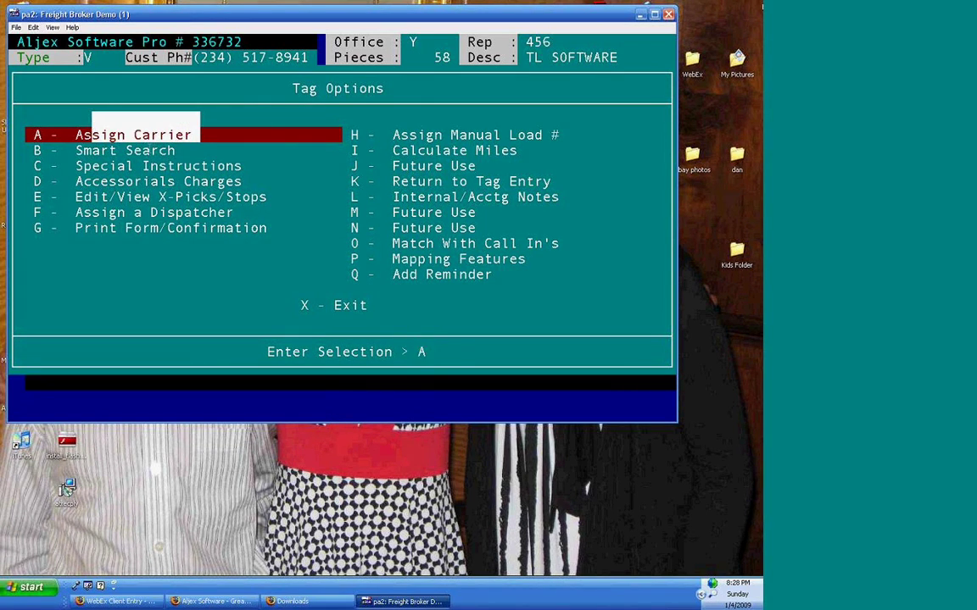
pyautogui.moveTo(31, 150); pyautogui.dragTo(192, 151)
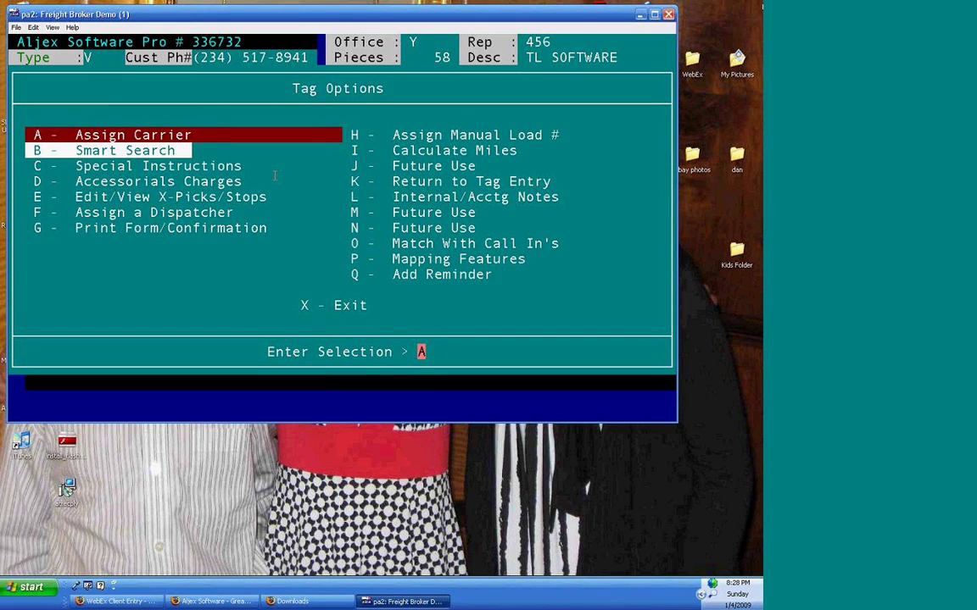
# - Choose D - Accessorials Charges to show the L/H and FUEL charge grid
pyautogui.click(37, 167)
pyautogui.moveTo(38, 166); pyautogui.dragTo(249, 168)
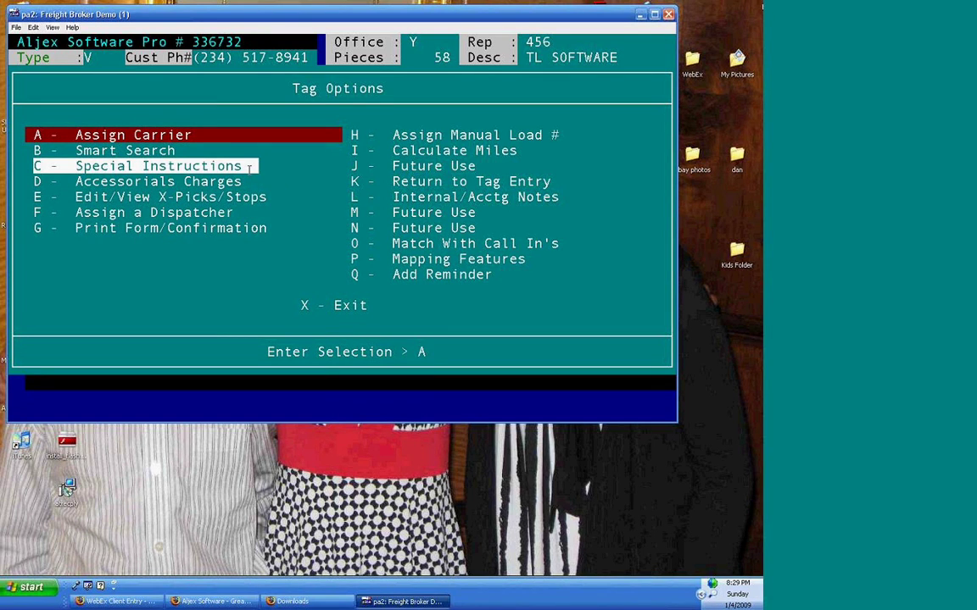
pyautogui.moveTo(37, 181); pyautogui.dragTo(252, 178)
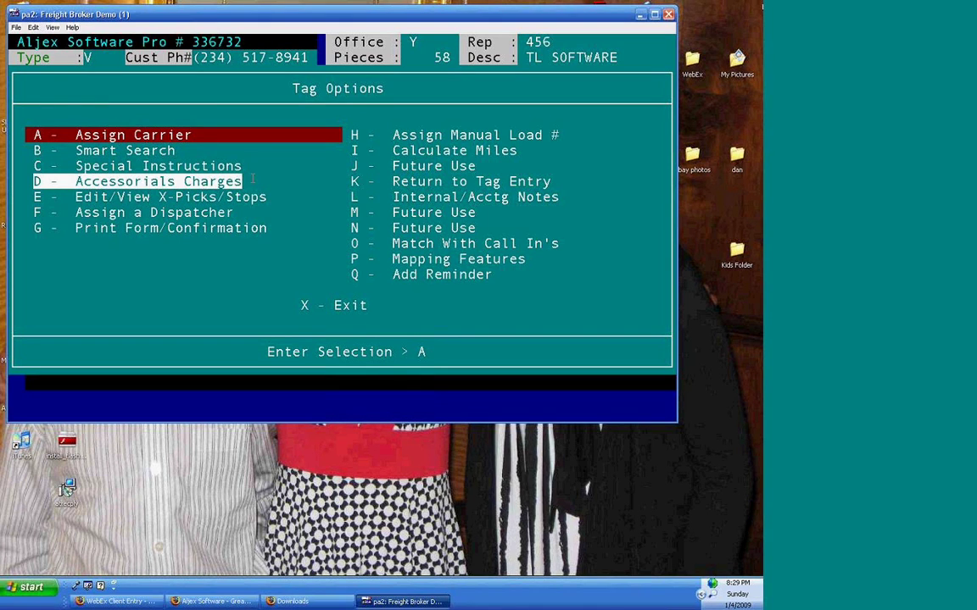
pyautogui.click(253, 182)
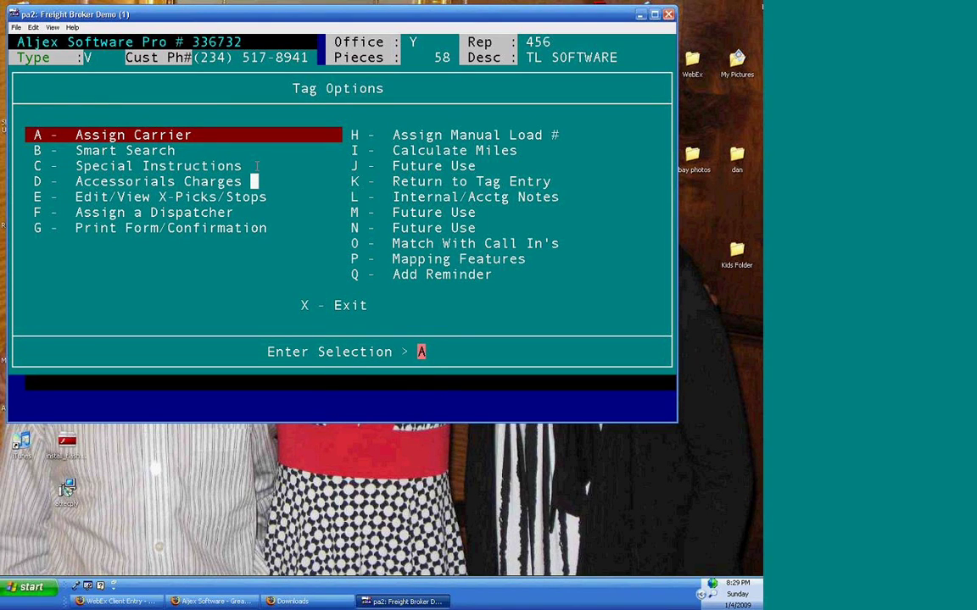
pyautogui.press('Return')
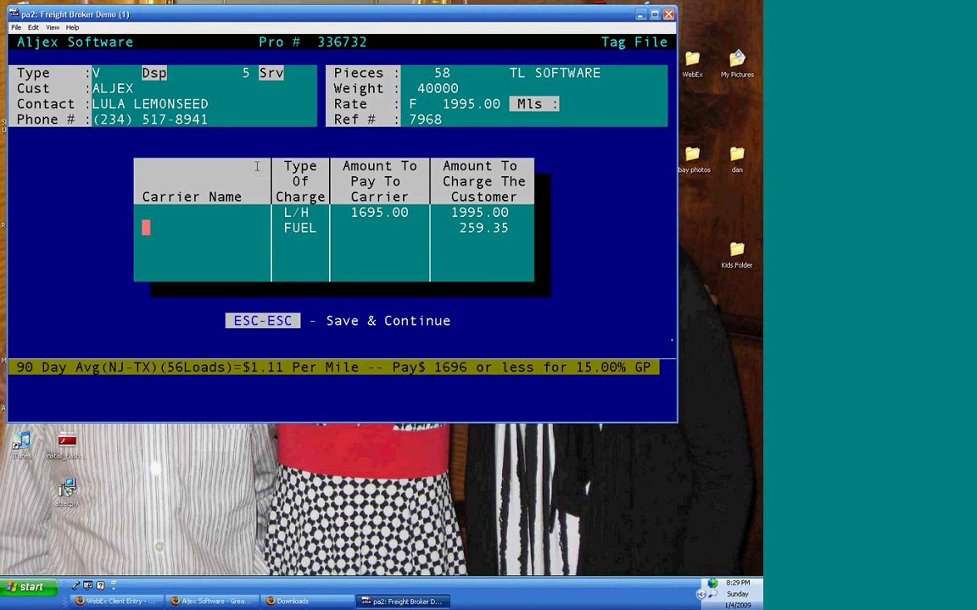
# - On a new charge line, look up 'li' and select the LIFT charge code
pyautogui.press('Down')
pyautogui.click(360, 231)
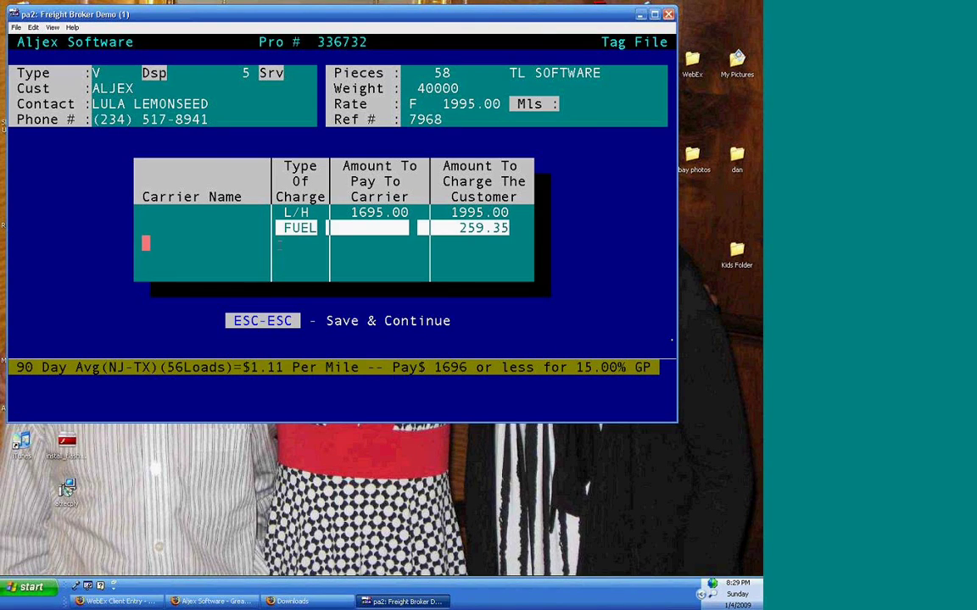
pyautogui.press('Escape')
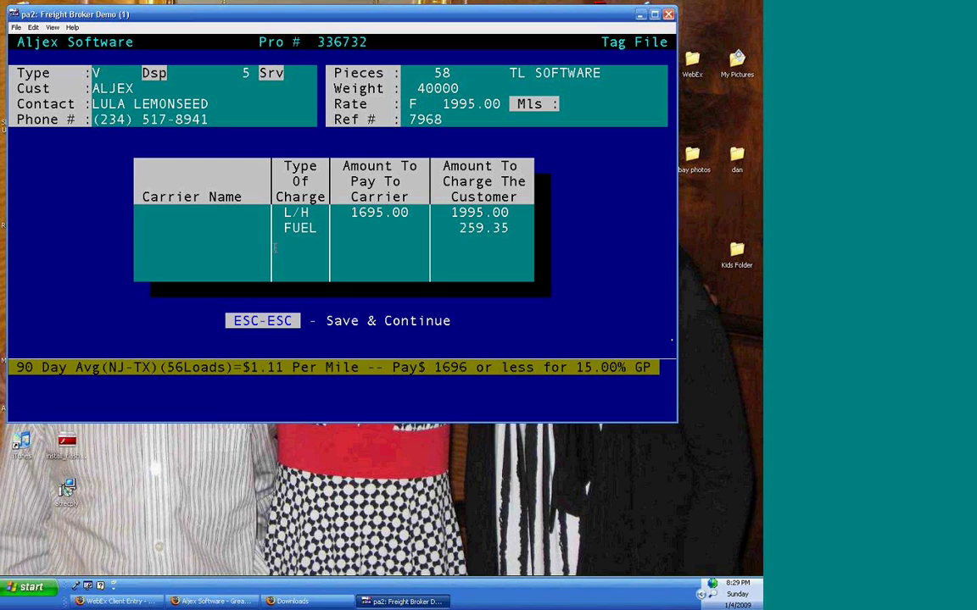
pyautogui.press('Return')
pyautogui.write('li')
pyautogui.press('Return')
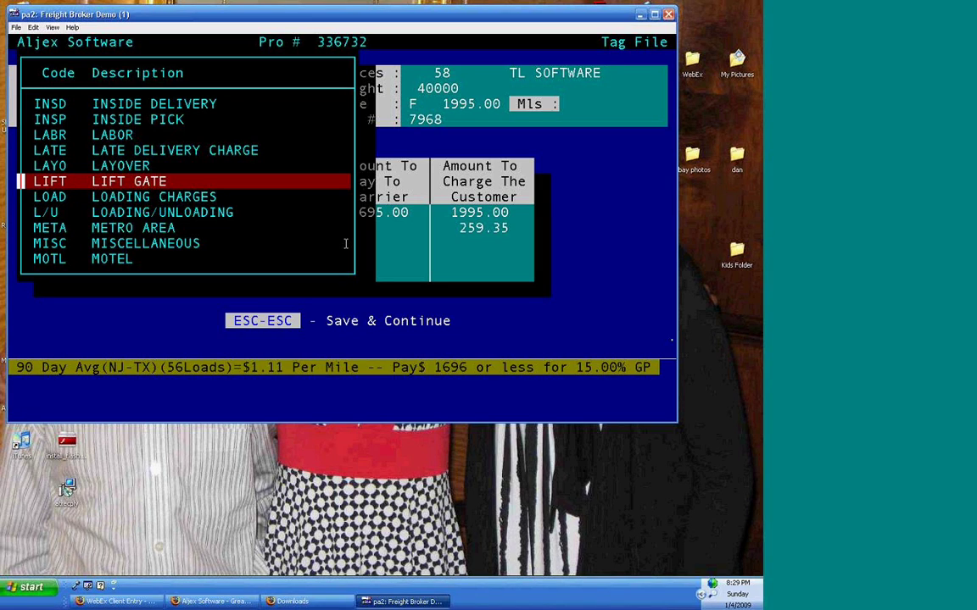
pyautogui.press('Escape')
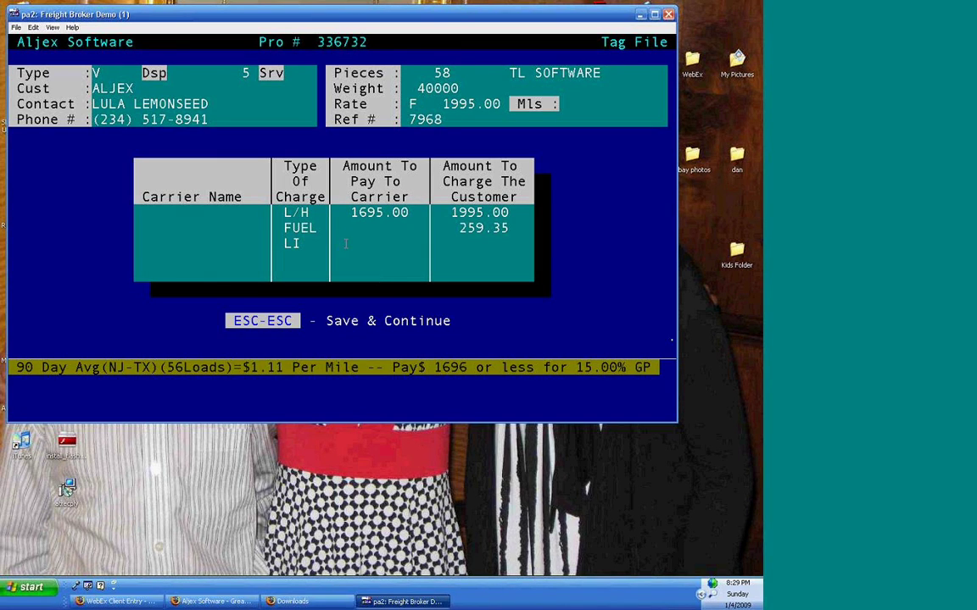
# - Charge the customer 150.00 for LIFT and save the accessorial charges
pyautogui.press('Return')
pyautogui.write('150')
pyautogui.press('Return')
pyautogui.moveTo(525, 343); pyautogui.dragTo(230, 314)
pyautogui.click(129, 307)
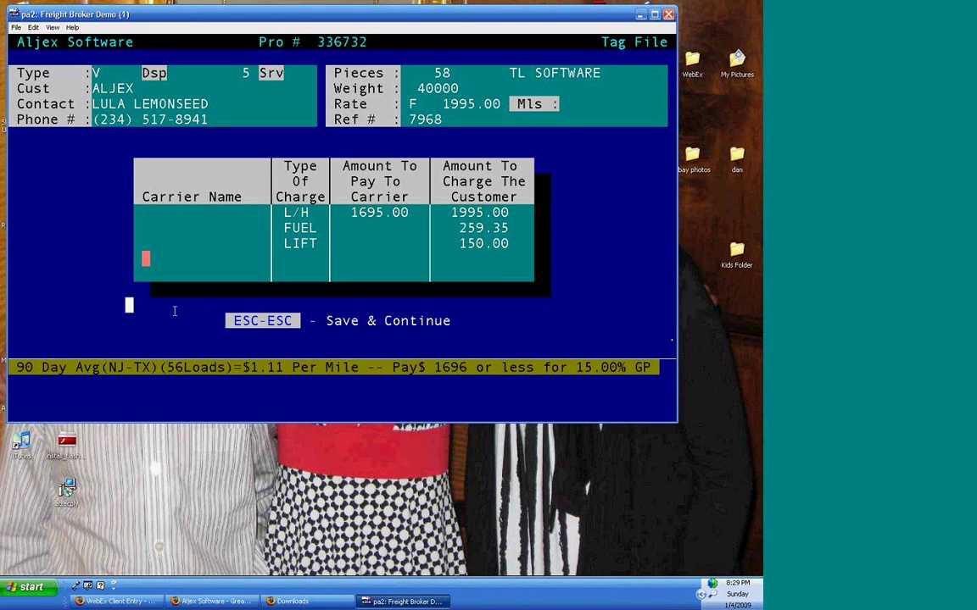
pyautogui.press('Escape')
pyautogui.press('Escape')
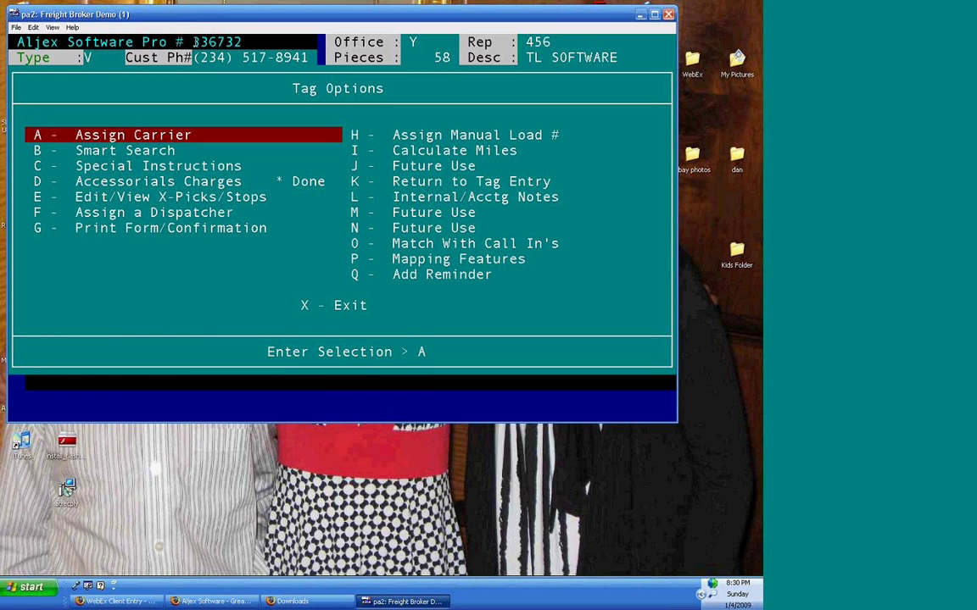
# - Copy Pro # 336732, exit Tag Options without another tag, and go to 1 - Active Shipments
pyautogui.moveTo(193, 42); pyautogui.dragTo(241, 41)
pyautogui.rightClick(241, 43)
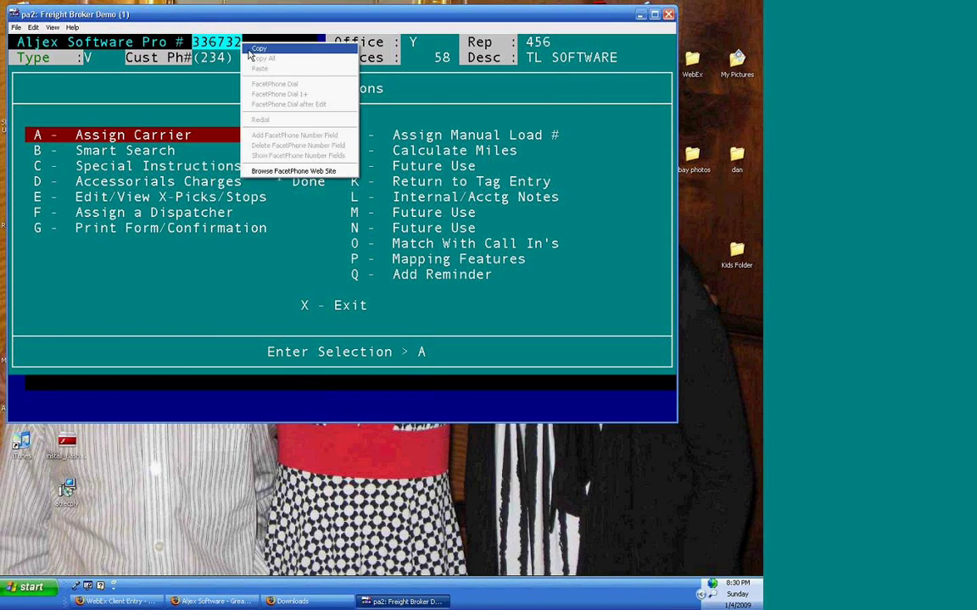
pyautogui.click(253, 49)
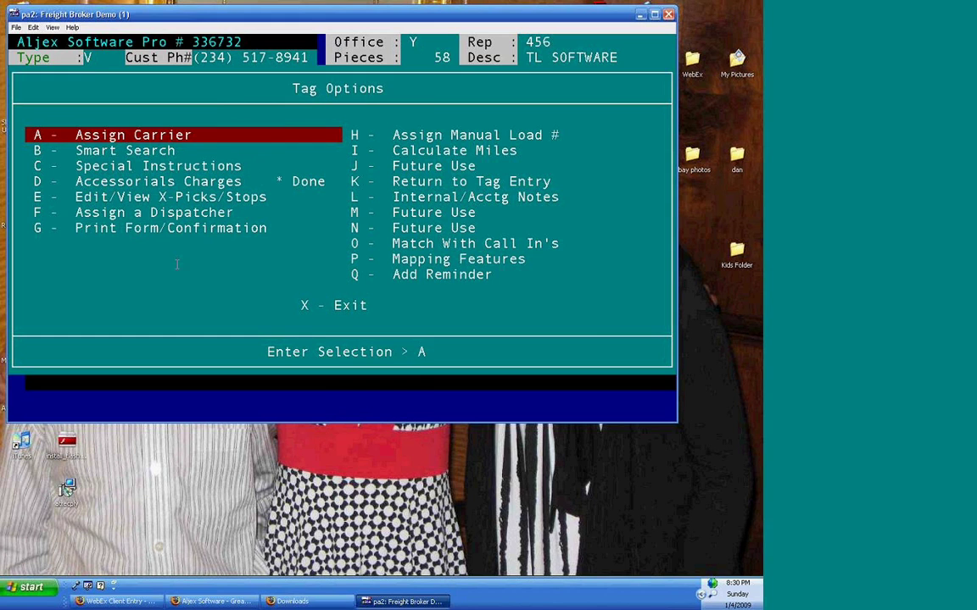
pyautogui.press('Return')
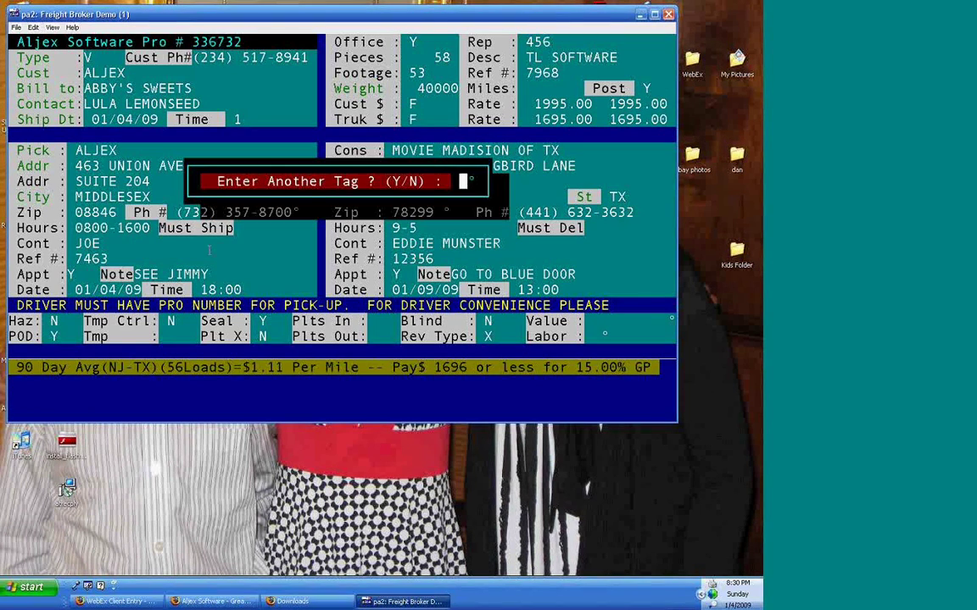
pyautogui.press('n')
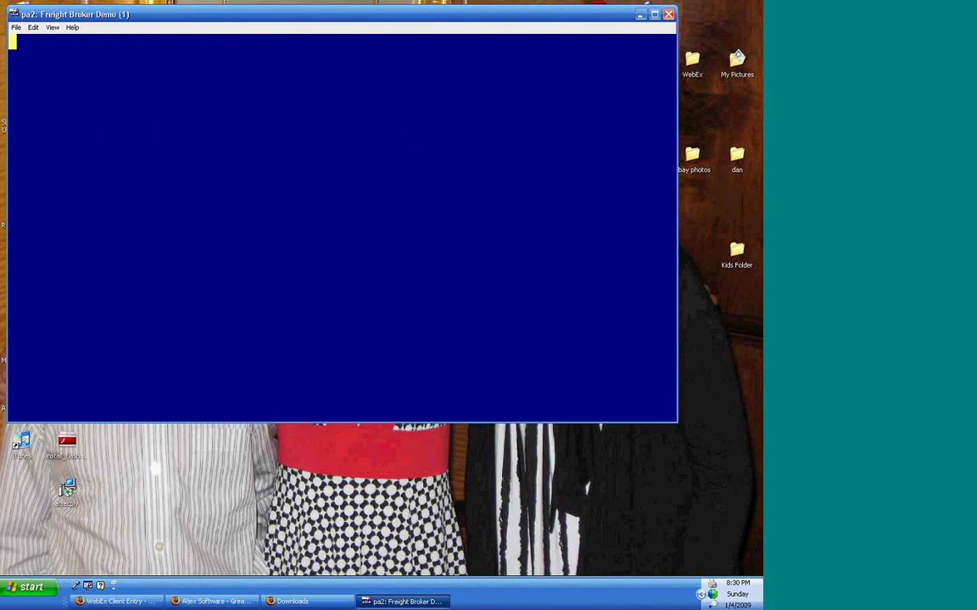
pyautogui.press('Up')
pyautogui.press('Up')
pyautogui.press('Up')
pyautogui.press('Up')
pyautogui.press('Up')
pyautogui.press('Up')
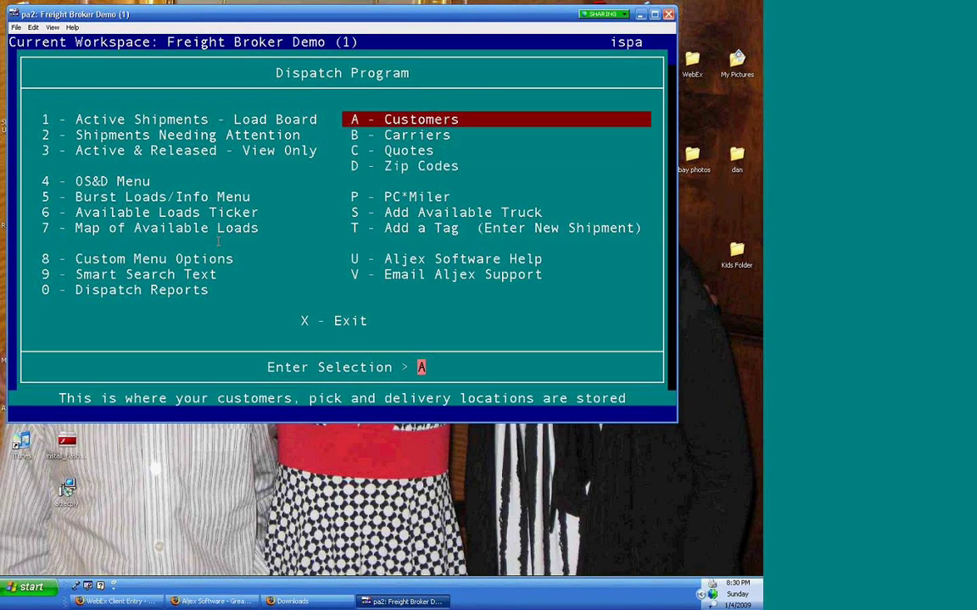
pyautogui.press('Left')
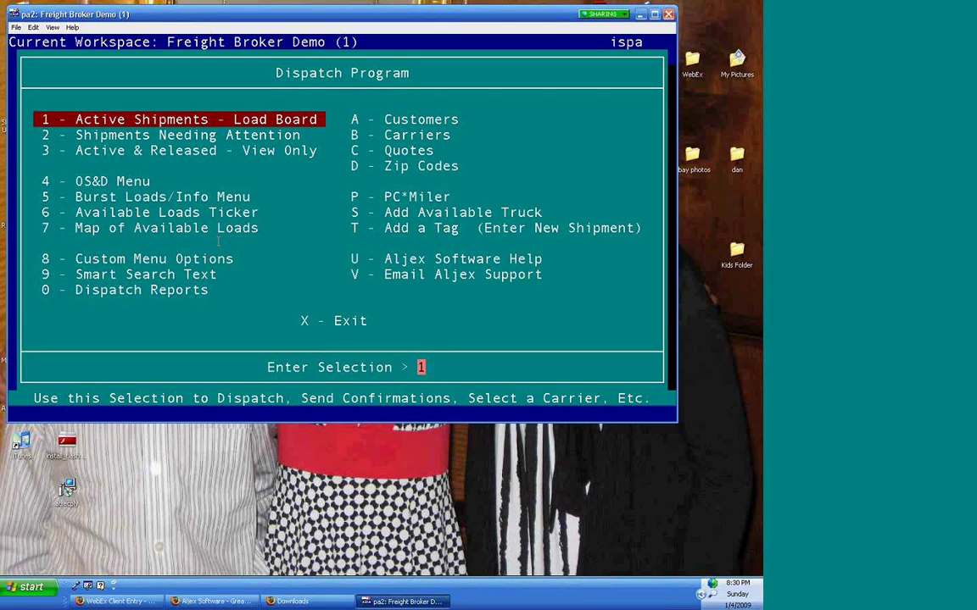
pyautogui.press('Return')
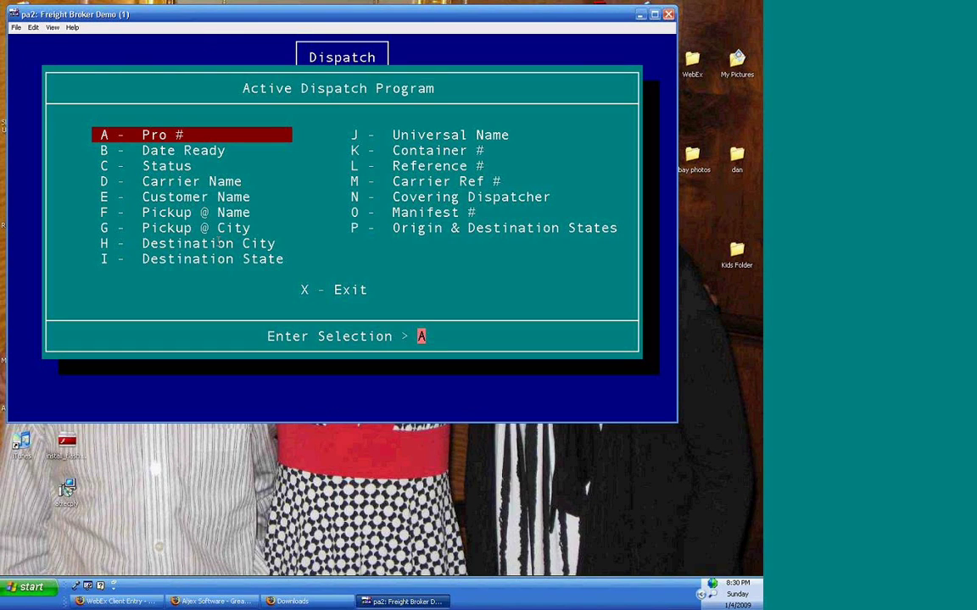
# - Find the shipment by A - Pro # by pasting 336732
pyautogui.press('Down')
pyautogui.press('Down')
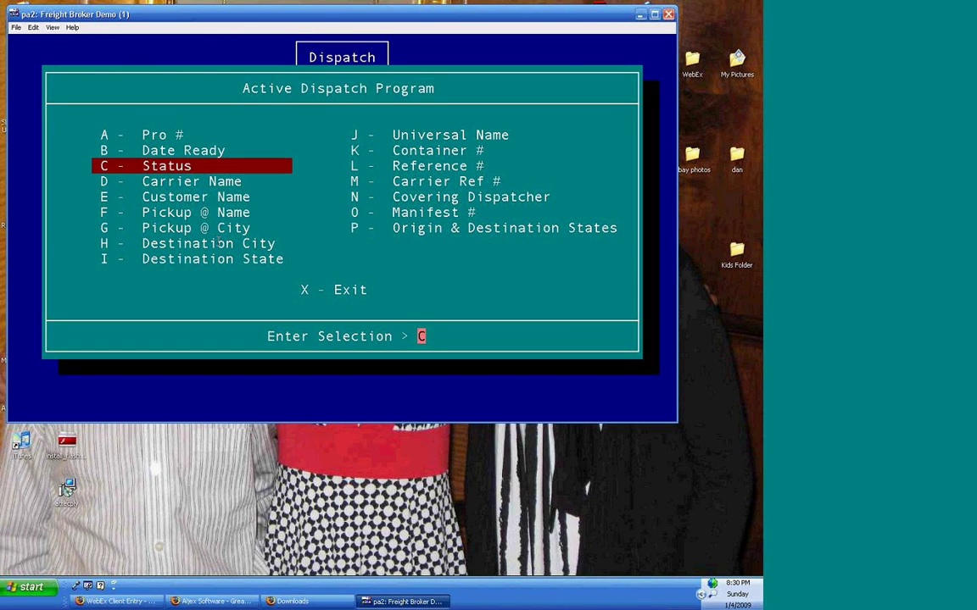
pyautogui.press('Down')
pyautogui.press('Up')
pyautogui.press('Up')
pyautogui.press('Up')
pyautogui.press('Return')
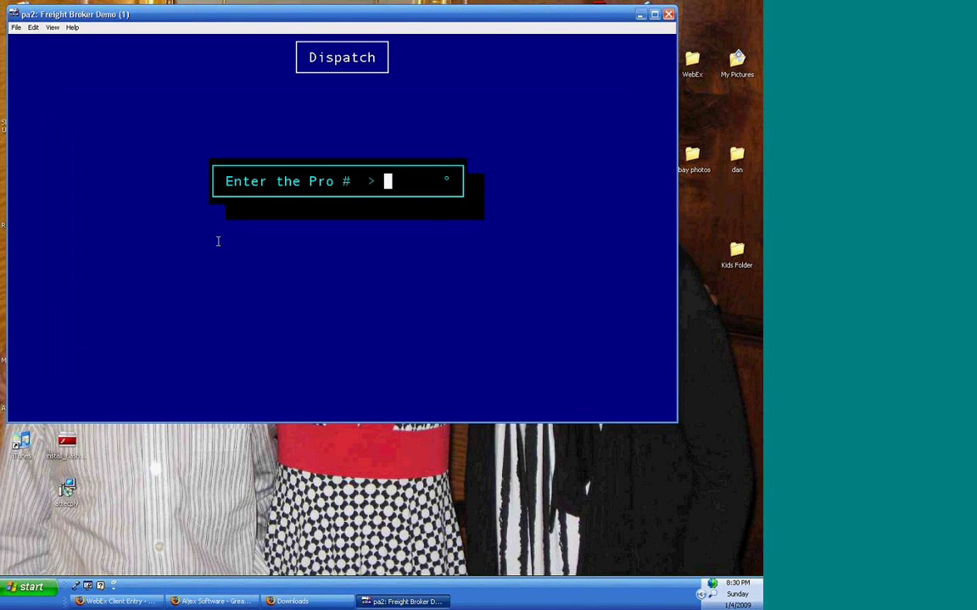
pyautogui.rightClick(381, 173)
pyautogui.click(407, 206)
pyautogui.press('Return')
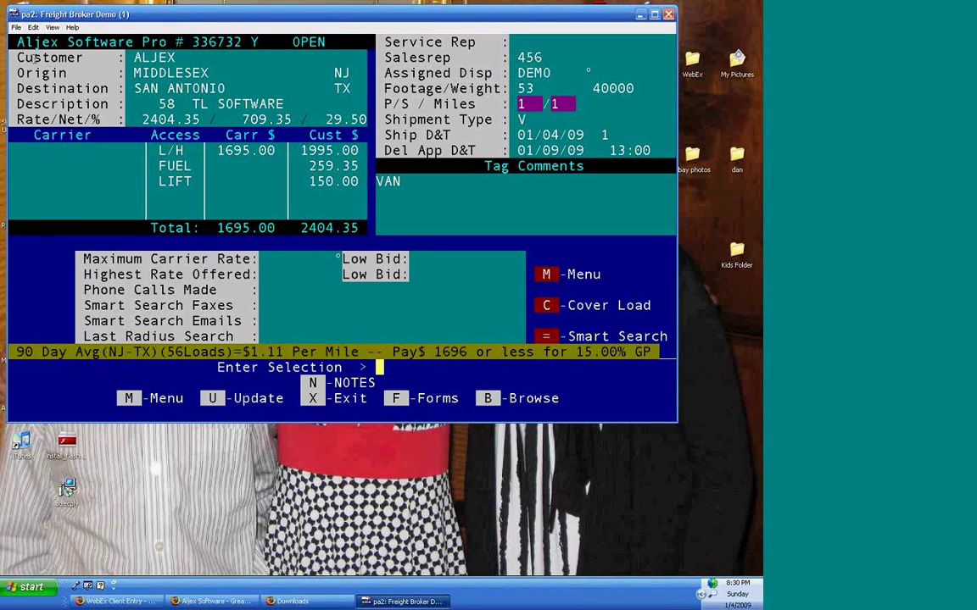
# - Check the customer, rate and new LIFT charge lines, then choose Cover Load for 336732
pyautogui.moveTo(17, 57); pyautogui.dragTo(37, 58)
pyautogui.moveTo(133, 56); pyautogui.dragTo(367, 119)
pyautogui.click(28, 173)
pyautogui.moveTo(149, 180); pyautogui.dragTo(363, 187)
pyautogui.rightClick(354, 197)
pyautogui.click(659, 305)
pyautogui.moveTo(659, 305); pyautogui.dragTo(523, 307)
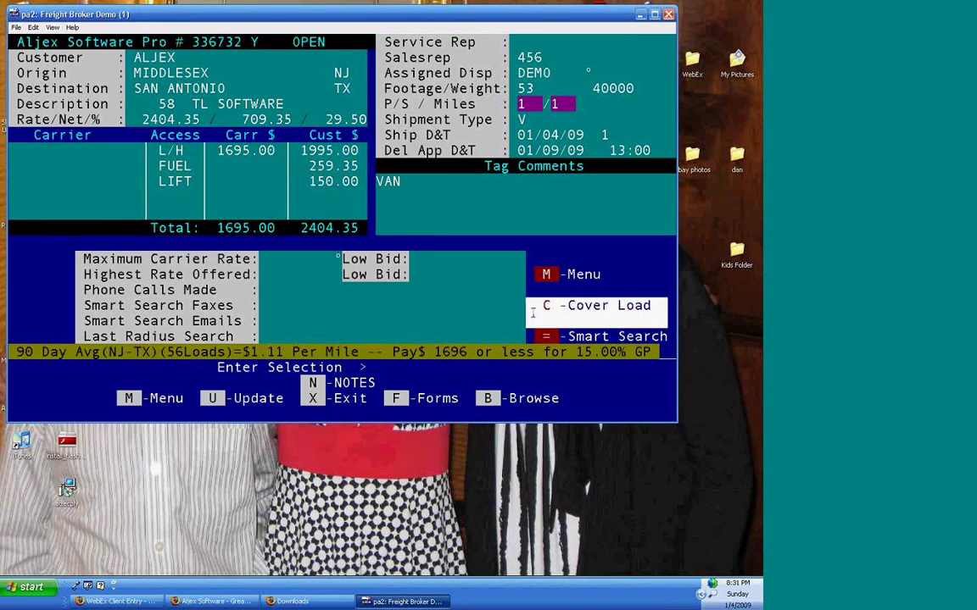
pyautogui.rightClick(472, 303)
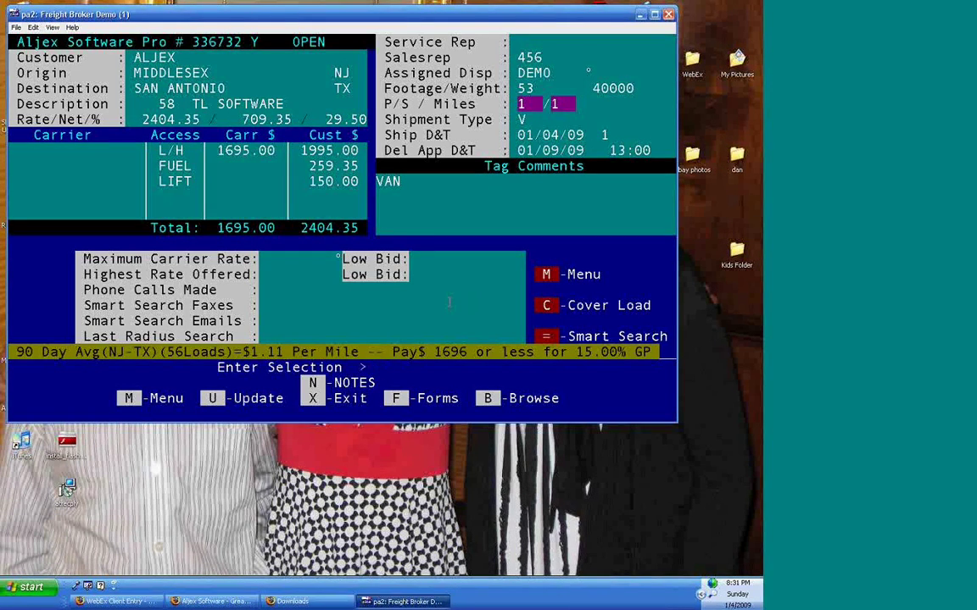
pyautogui.press('u')
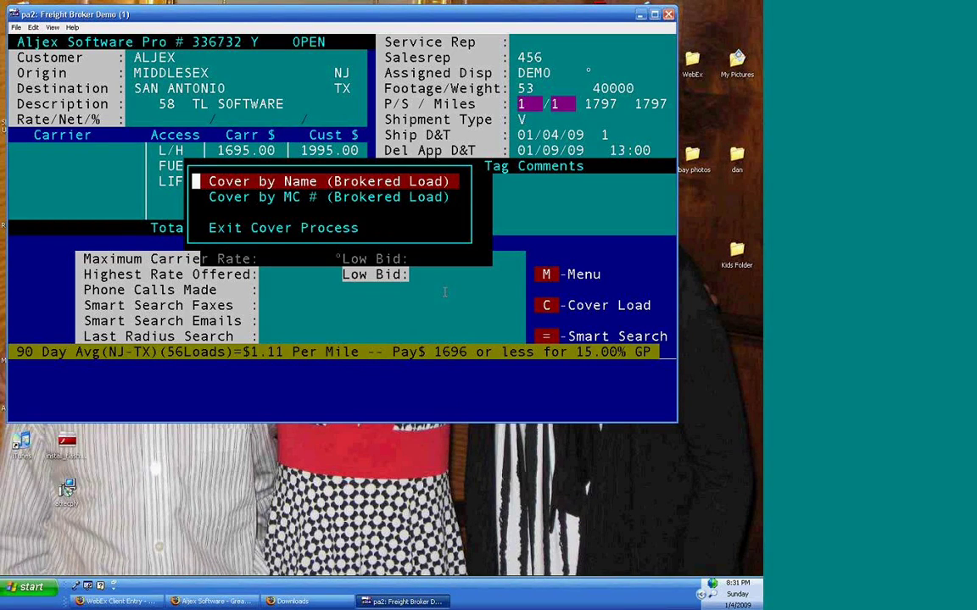
# - Cover by name with KAMBLE CO from a 'kam' search, acknowledging the authority and safety-rating notices
pyautogui.press('Down')
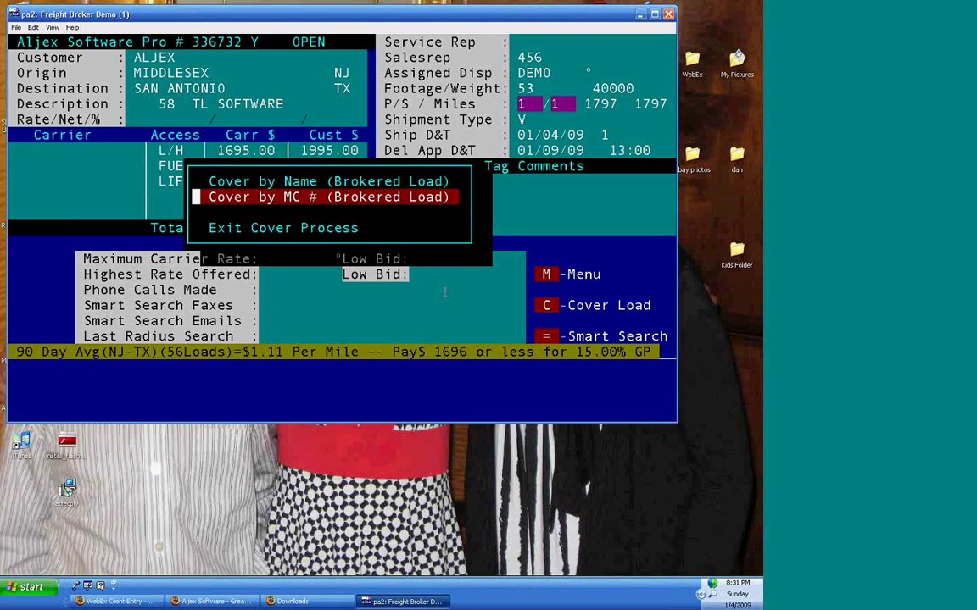
pyautogui.press('Up')
pyautogui.press('Return')
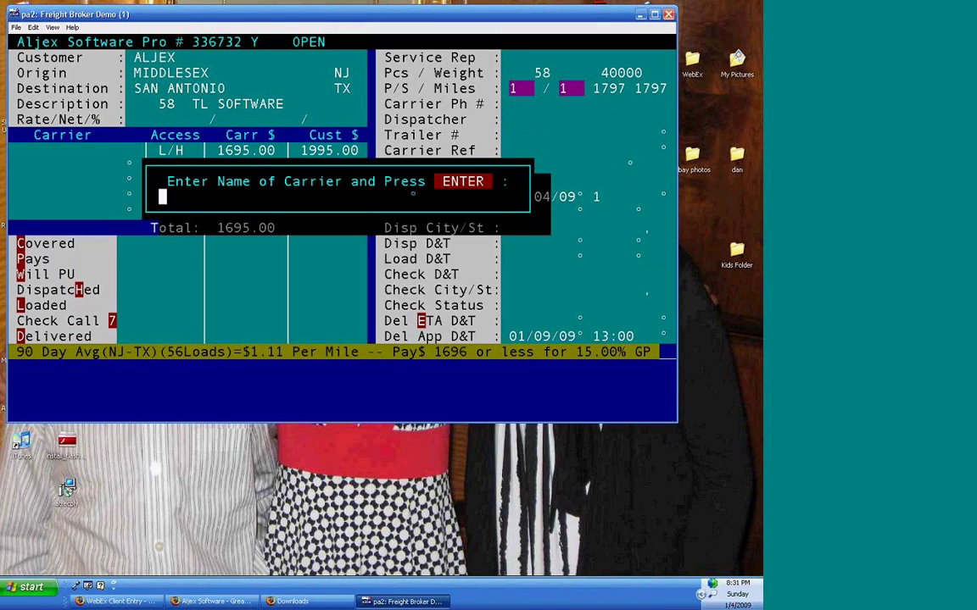
pyautogui.write('kam')
pyautogui.press('Return')
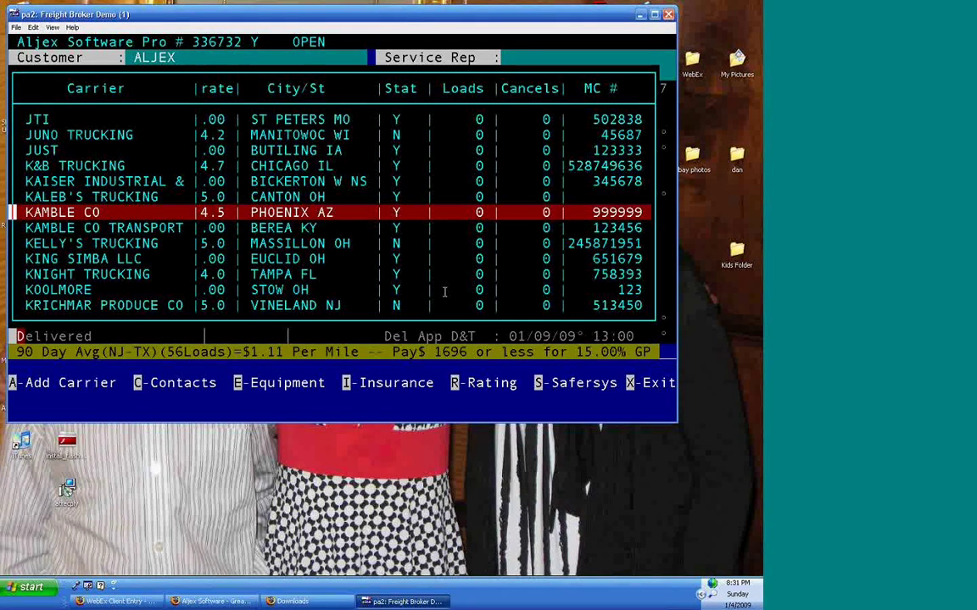
pyautogui.press('Return')
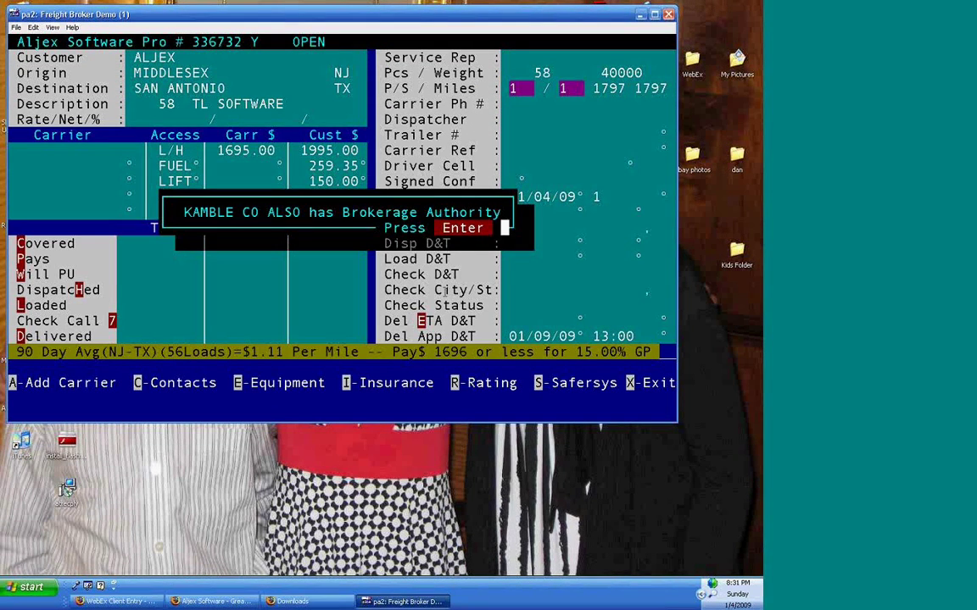
pyautogui.press('Return')
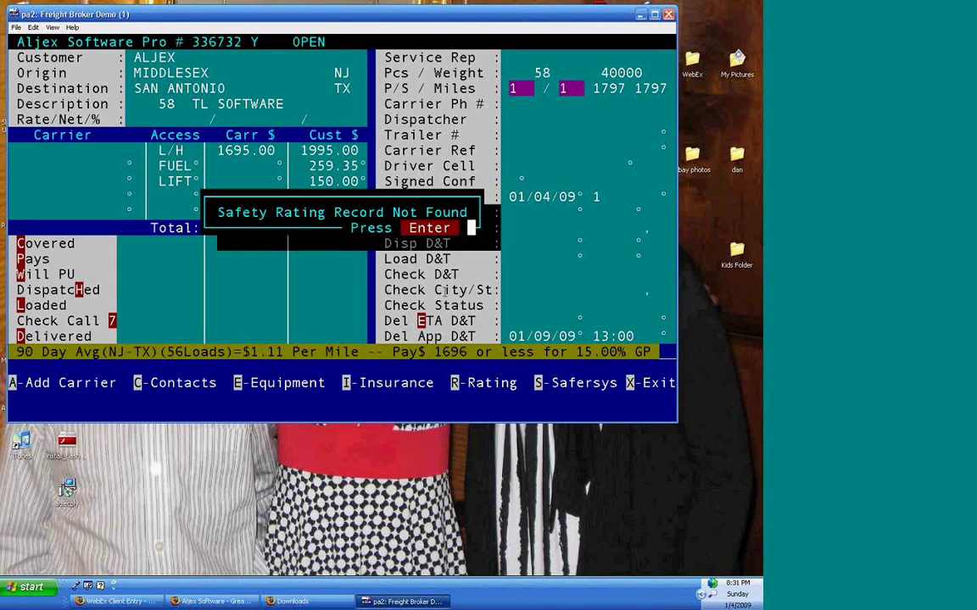
pyautogui.press('Return')
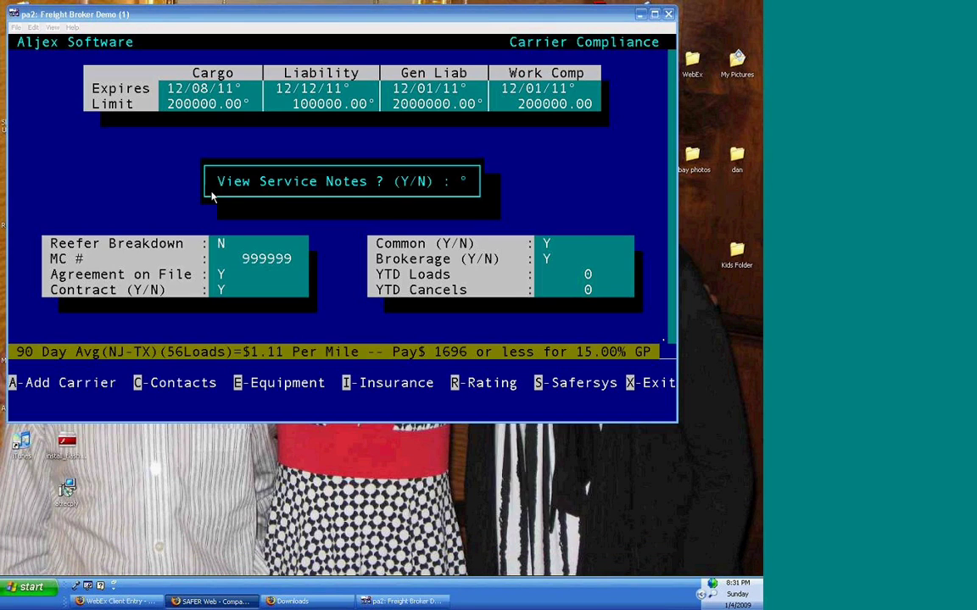
# - Leave the carrier compliance details and notes list, dismissing the missing safety rating notice
pyautogui.click(158, 167)
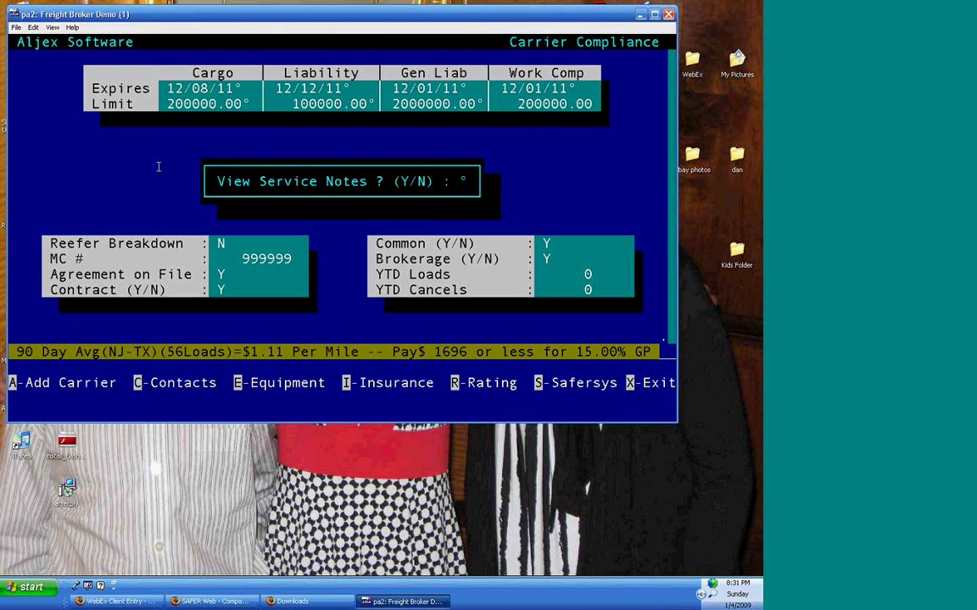
pyautogui.press('n')
pyautogui.press('x')
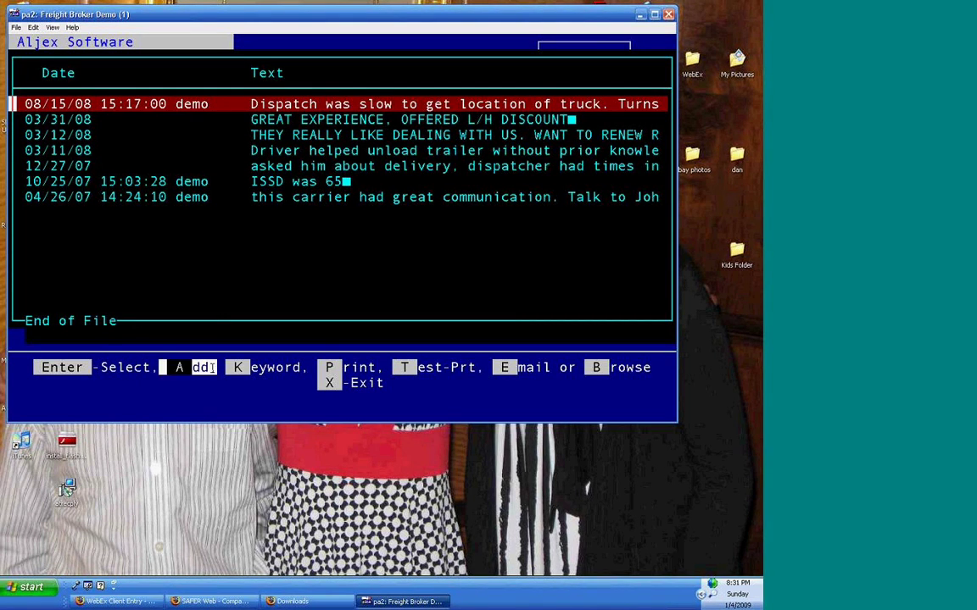
pyautogui.moveTo(279, 383); pyautogui.dragTo(406, 402)
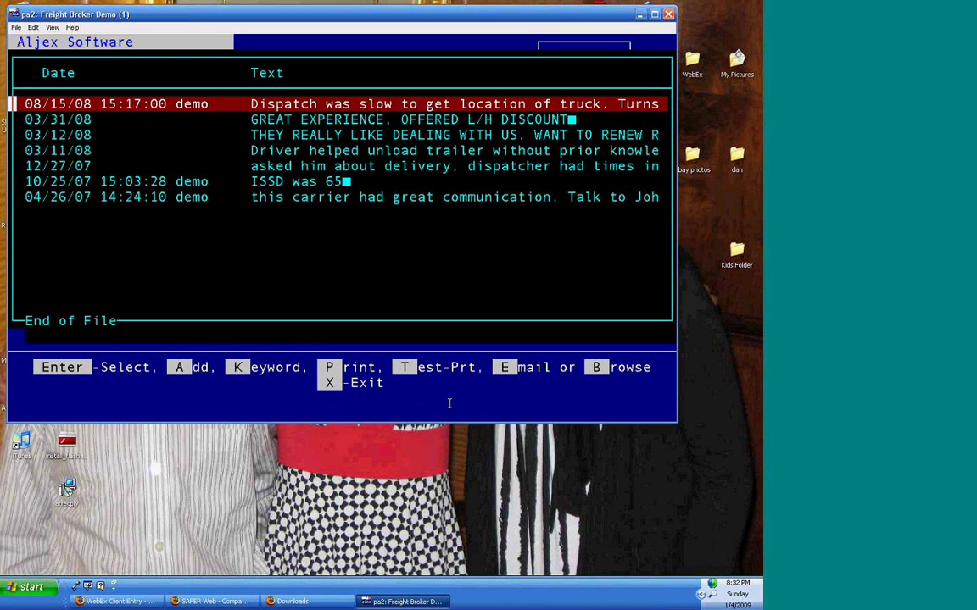
pyautogui.press('x')
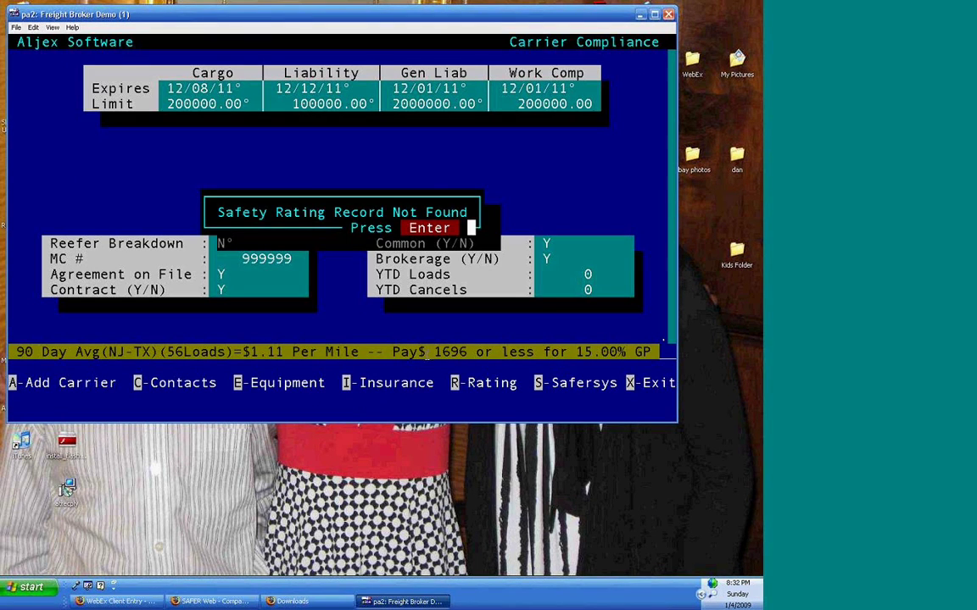
pyautogui.press('Return')
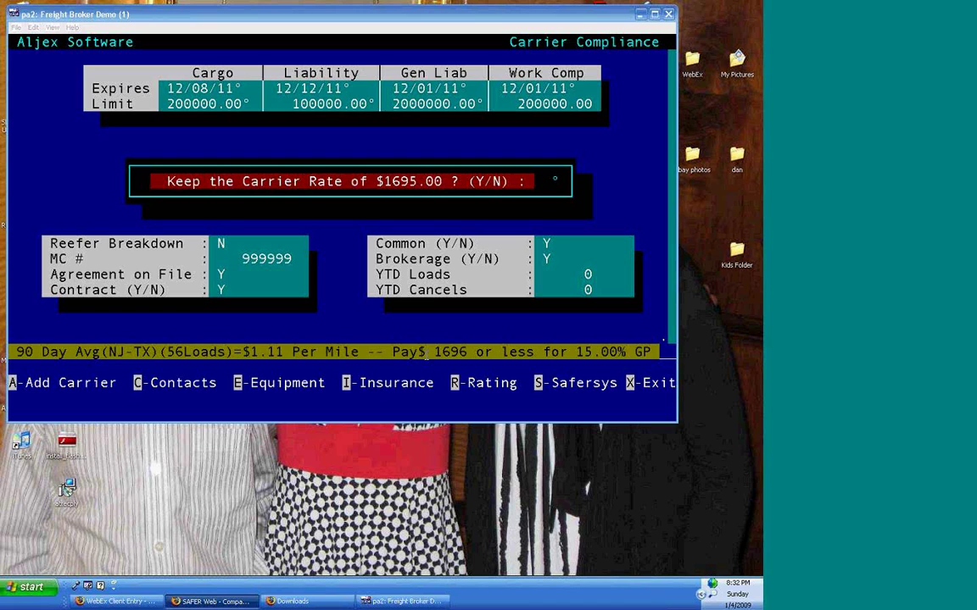
# - Decline the 1695.00 carrier rate and enter 1555 as the line haul
pyautogui.click(547, 186)
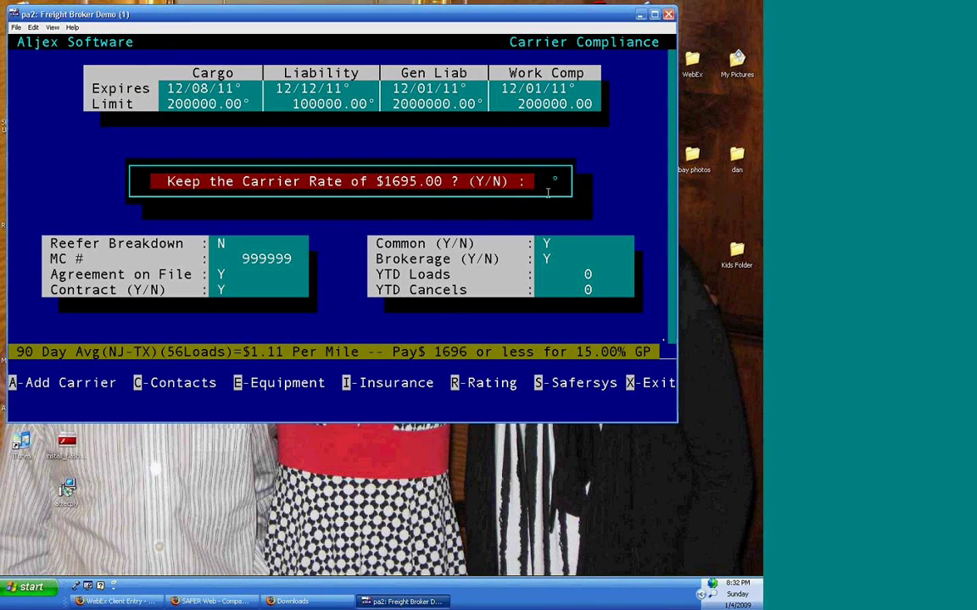
pyautogui.press('n')
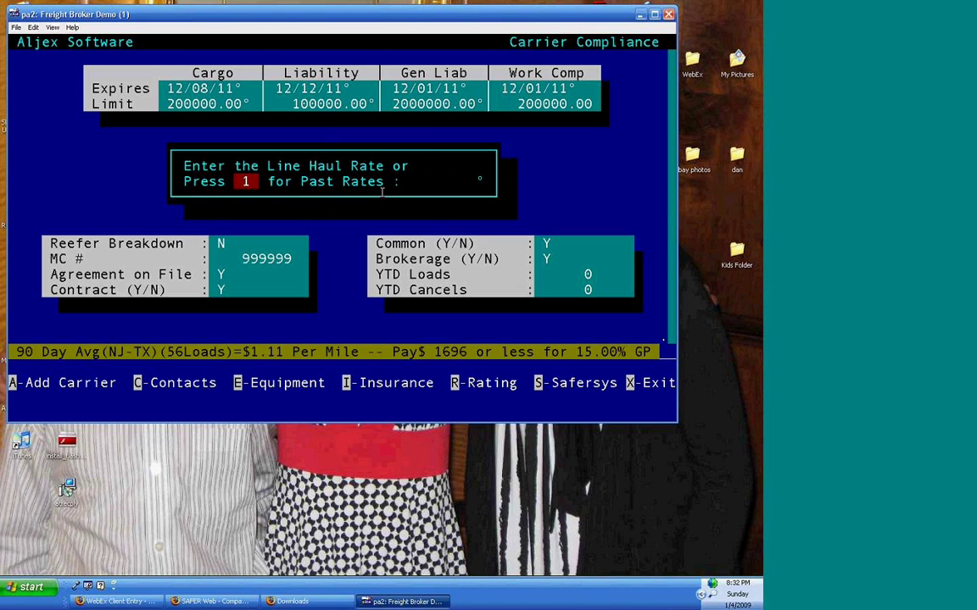
pyautogui.write('1555')
pyautogui.press('Return')
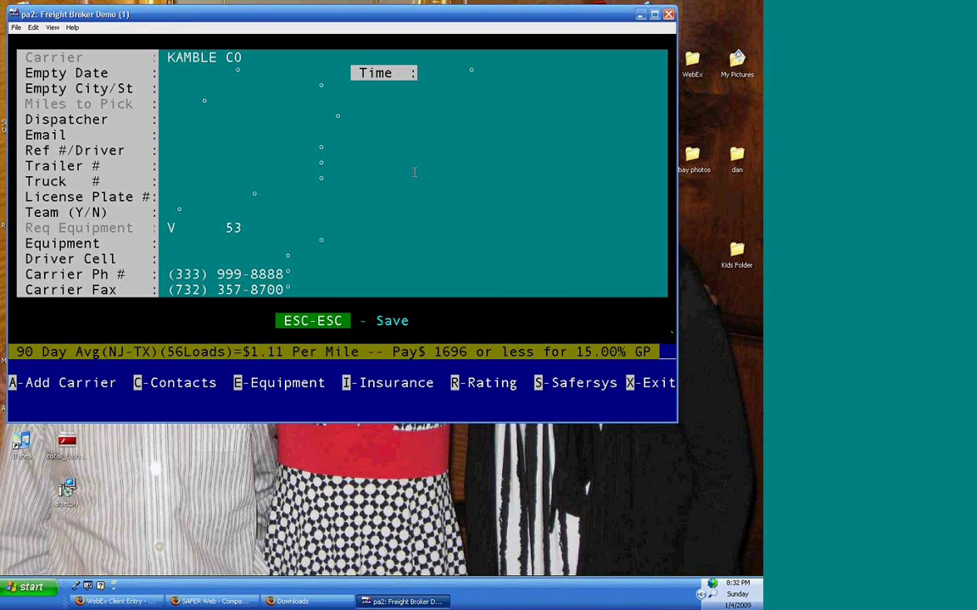
# - Pick the dispatcher from the carrier's contacts and enter driver reference 968DAVE
pyautogui.press('Return')
pyautogui.press('Return')
pyautogui.press('Return')
pyautogui.press('Down')
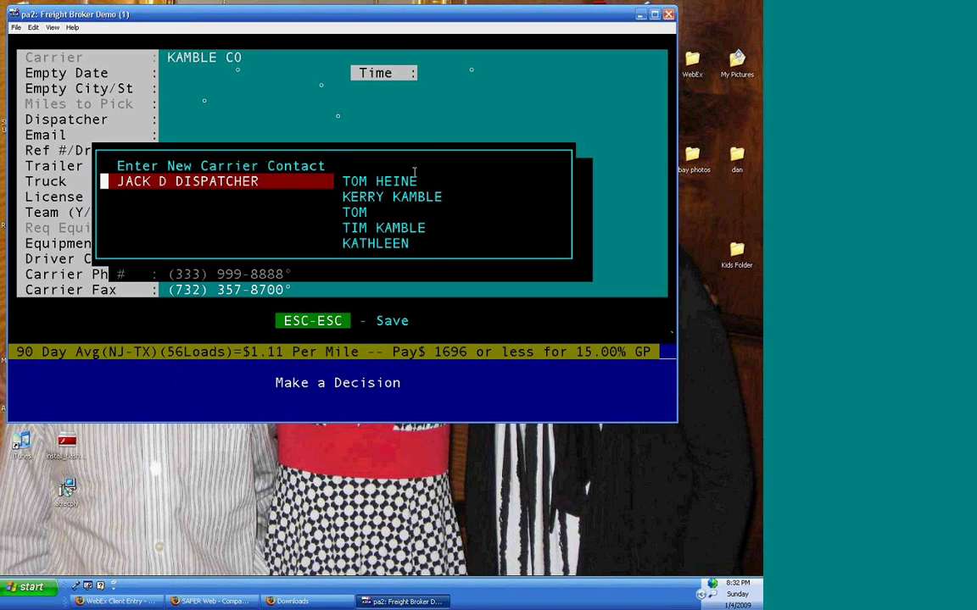
pyautogui.press('Return')
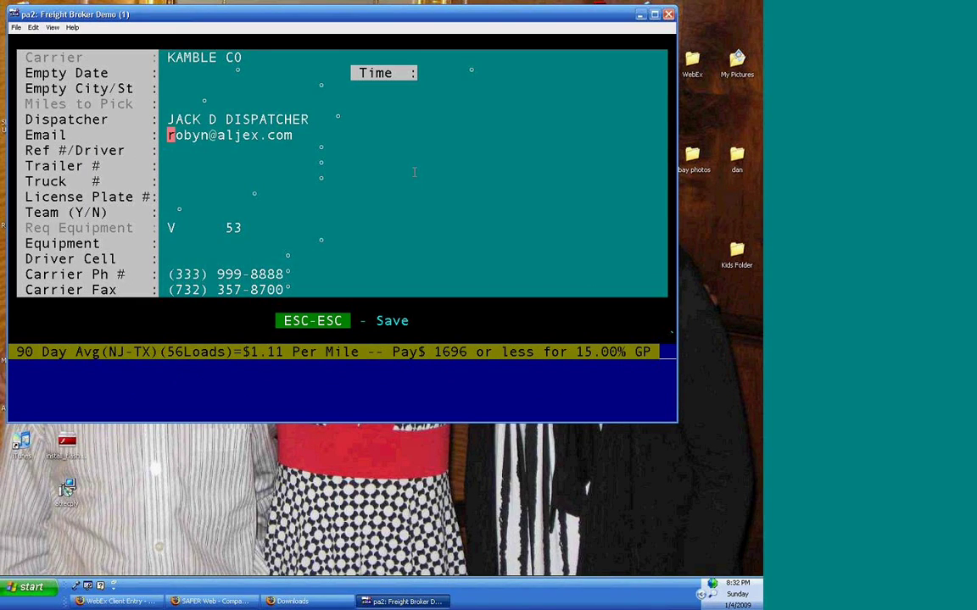
pyautogui.press('Return')
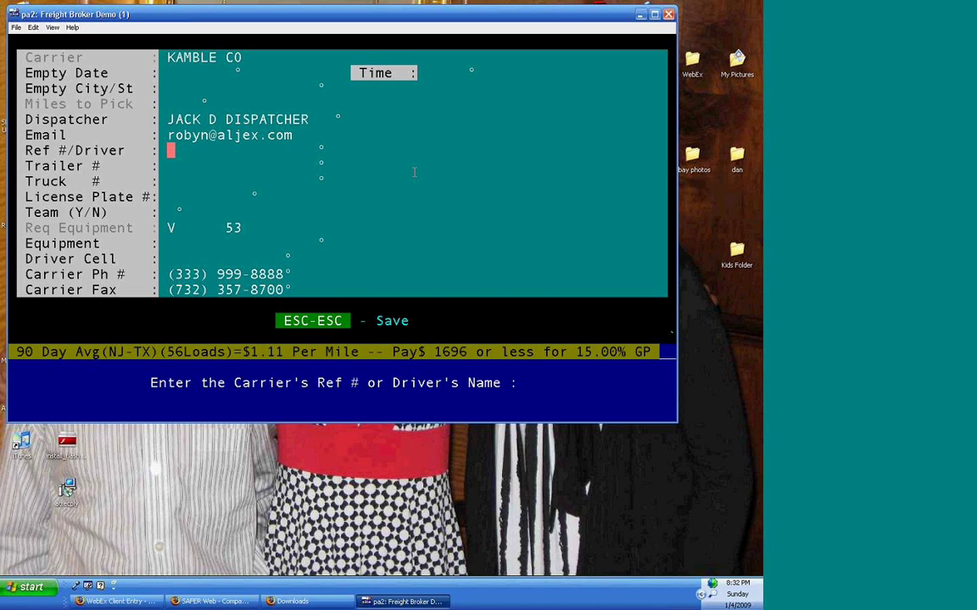
pyautogui.write('968dave')
pyautogui.press('Return')
# - Enter trailer 475, truck 47123, team N, van equipment and the driver's cell number
pyautogui.write('475')
pyautogui.press('Return')
pyautogui.write('47123')
pyautogui.press('Return')
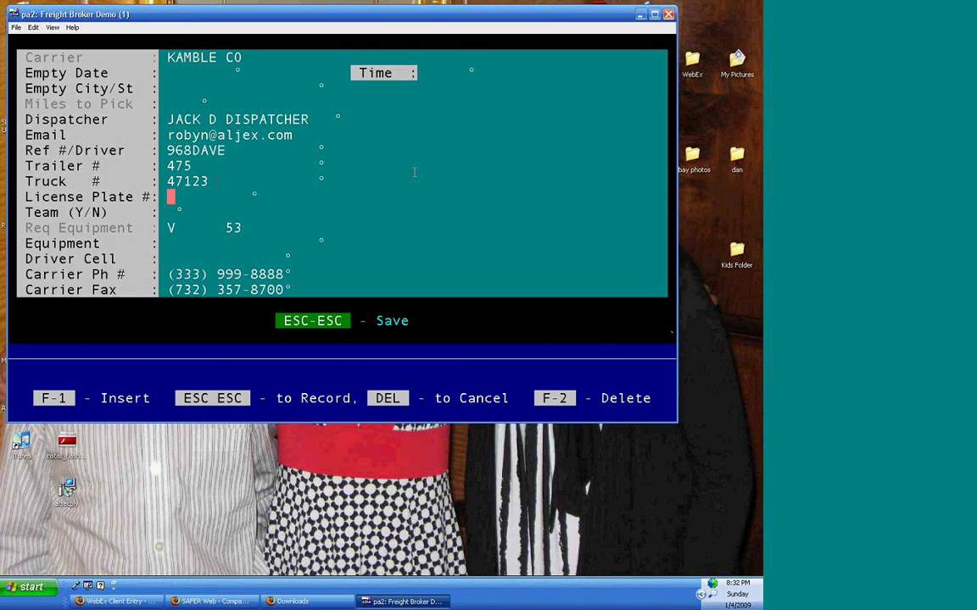
pyautogui.press('Return')
pyautogui.write('N')
pyautogui.write('v')
pyautogui.press('Return')
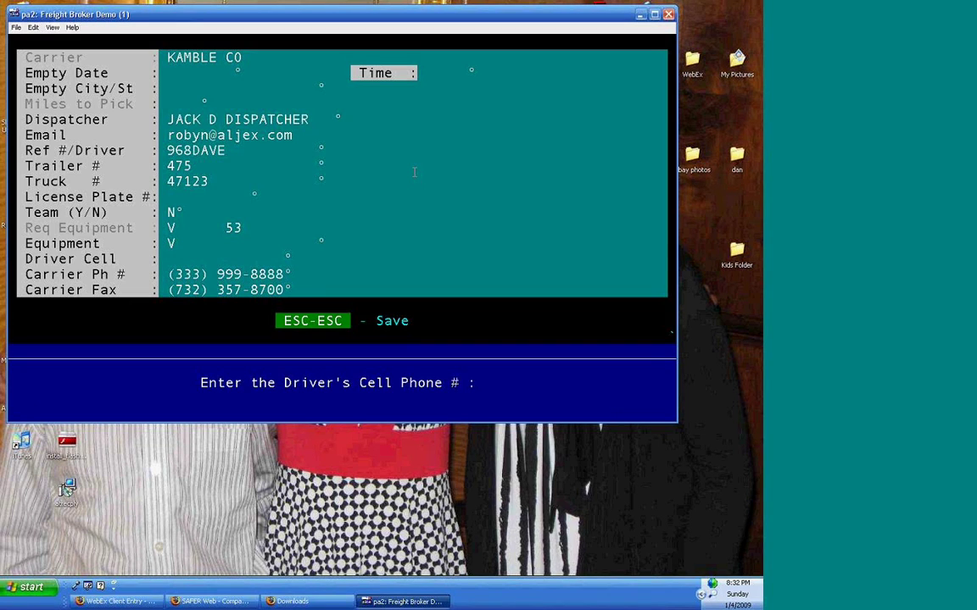
pyautogui.press('Escape')
pyautogui.press('Escape')
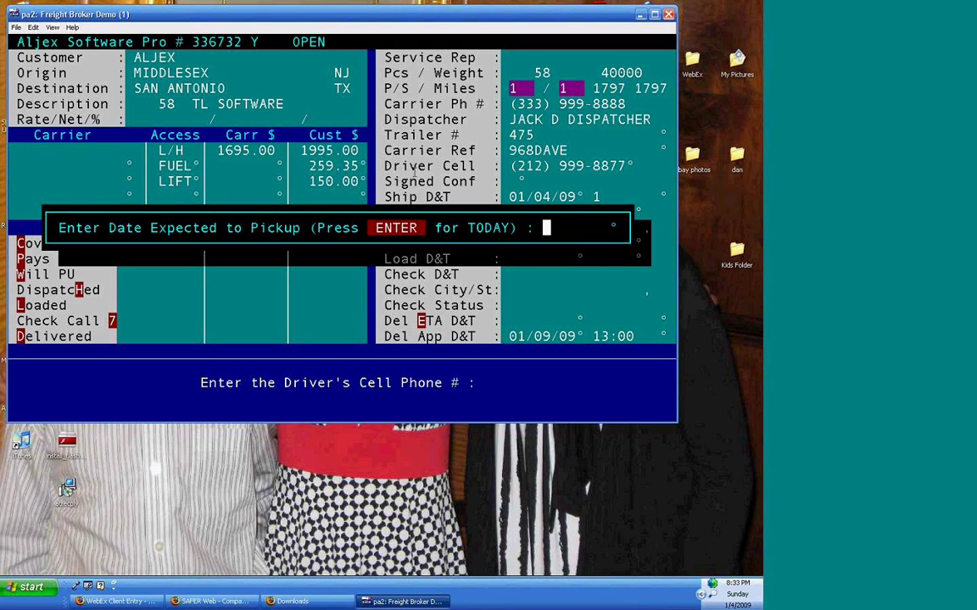
# - Expect pickup today, 01/04/09, at 1pm and answer N to printing the rate confirmation
pyautogui.press('Return')
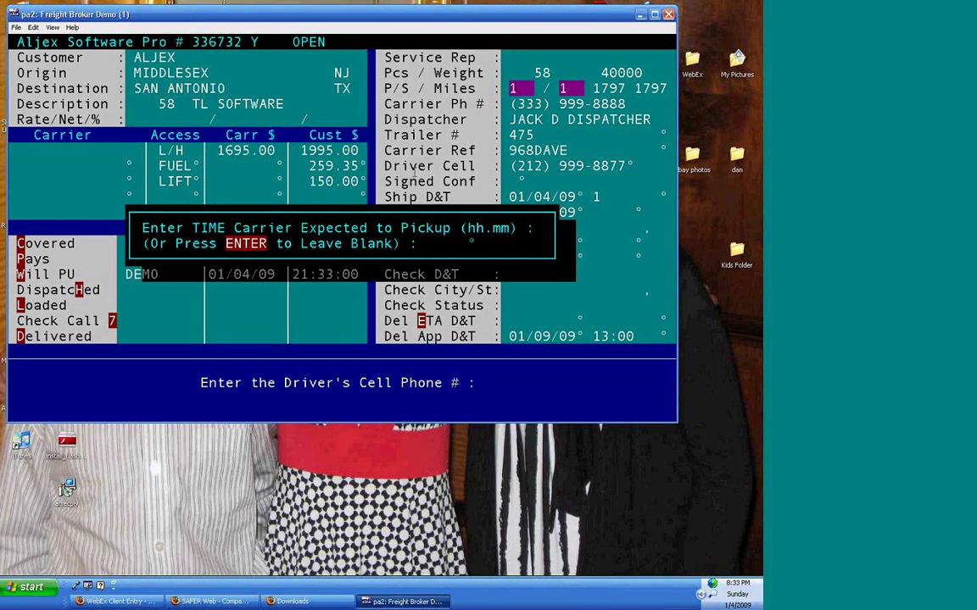
pyautogui.write('1pm')
pyautogui.press('Return')
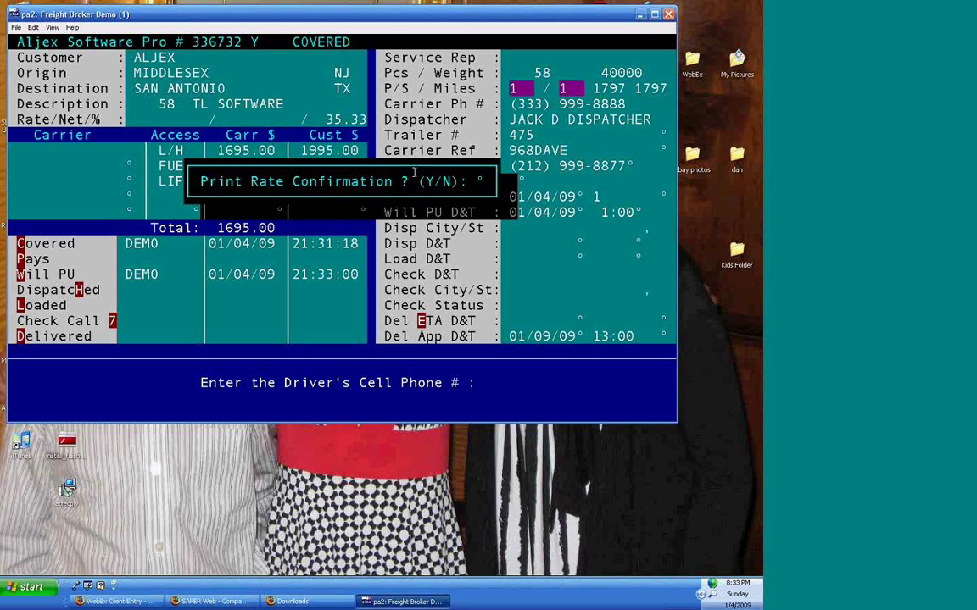
pyautogui.press('n')
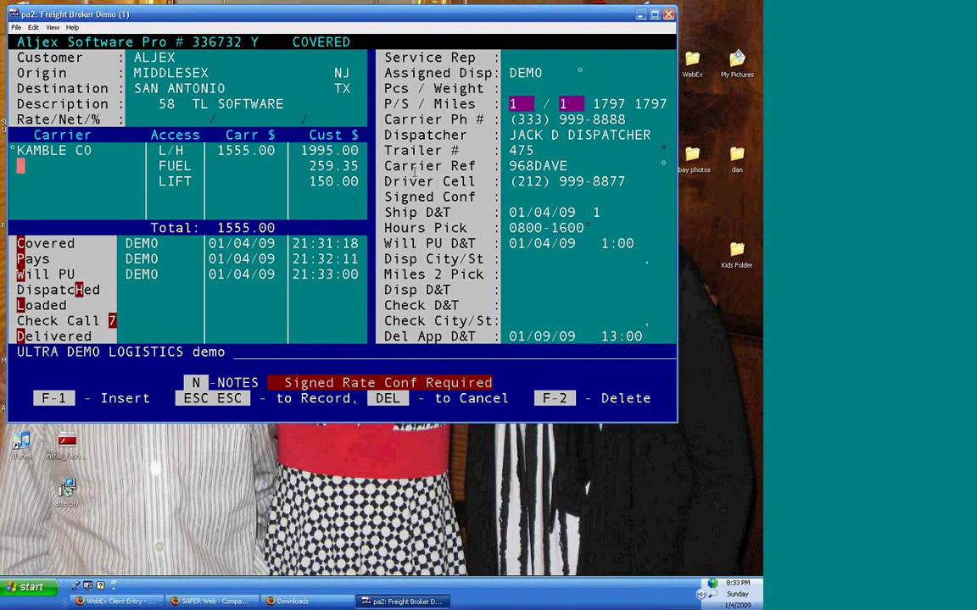
# - Pay KAMBLE CO 145.00 fuel and 75.00 lift, saving a 1775.00 carrier total
pyautogui.write('kamble')
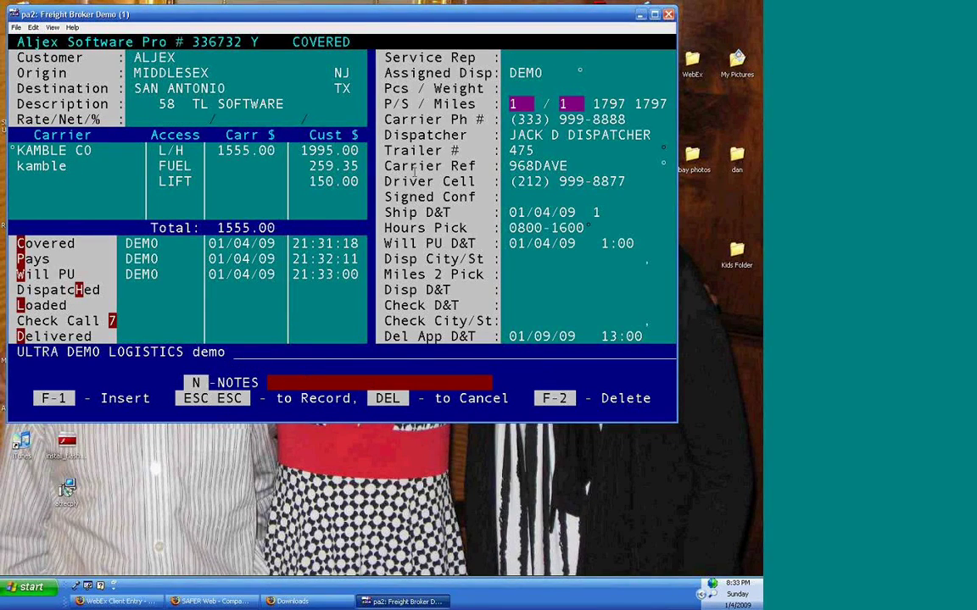
pyautogui.press('Return')
pyautogui.press('Return')
pyautogui.write('145')
pyautogui.press('Return')
pyautogui.press('Return')
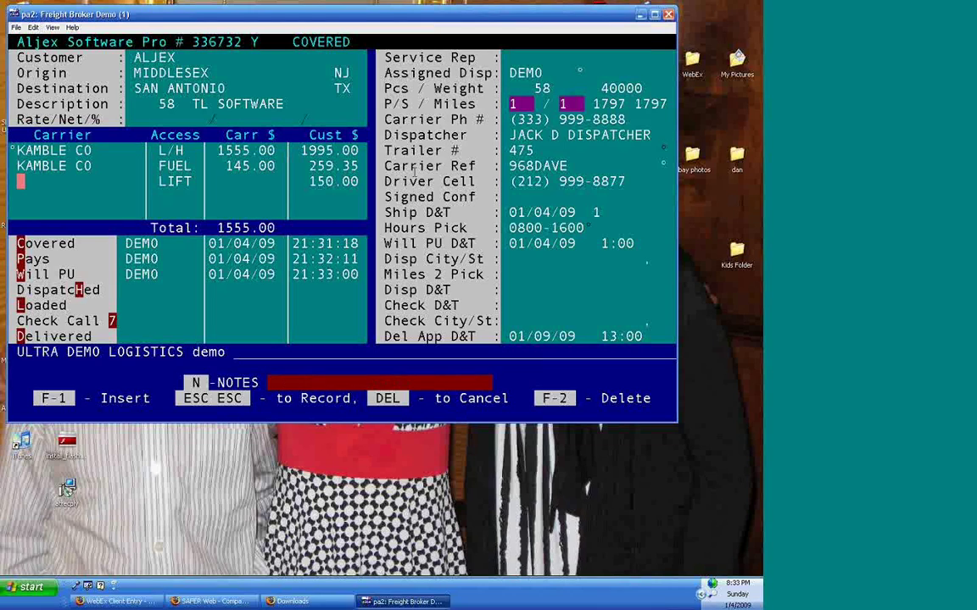
pyautogui.write('kamble')
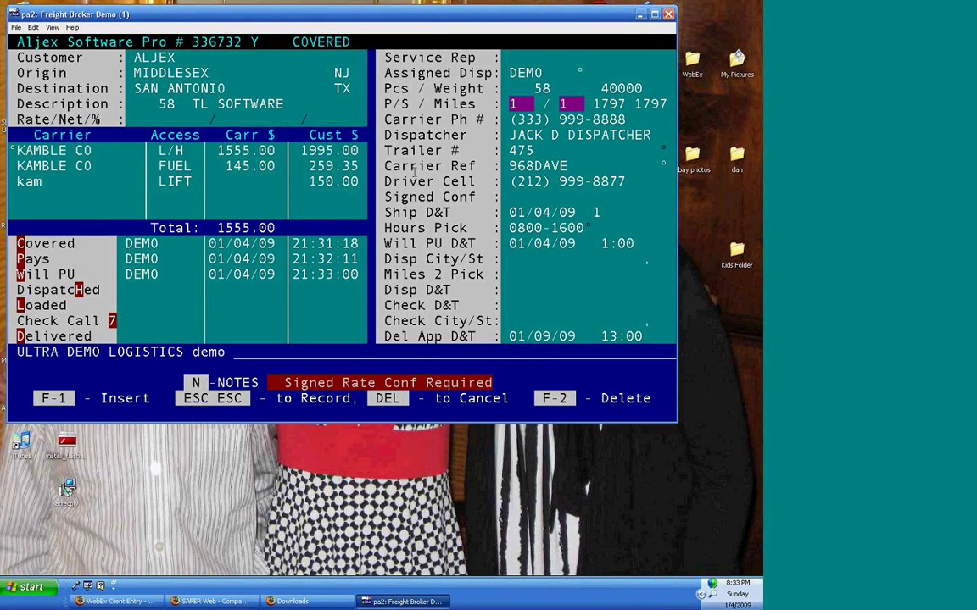
pyautogui.press('Return')
pyautogui.press('Return')
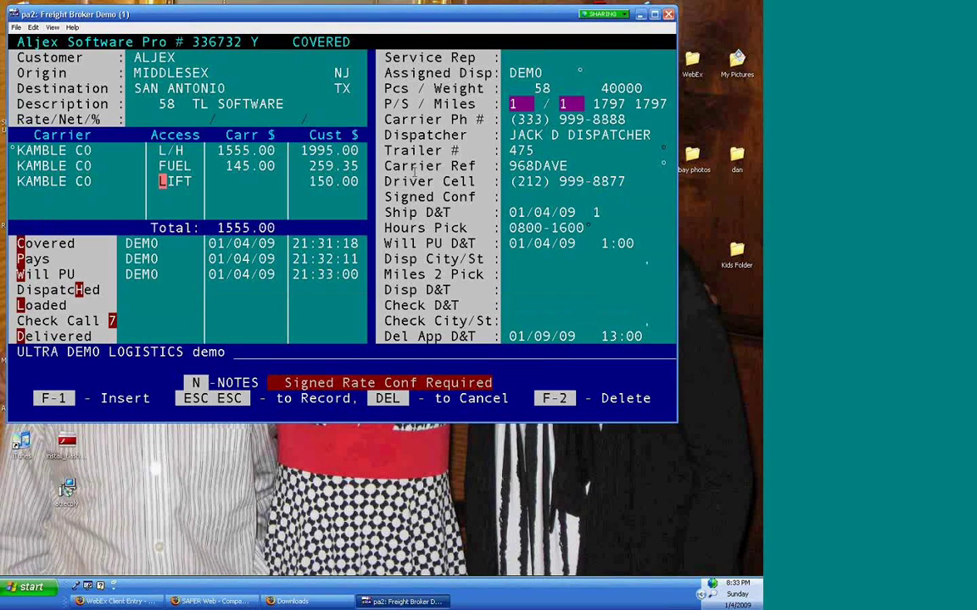
pyautogui.press('Return')
pyautogui.write('75')
pyautogui.press('Return')
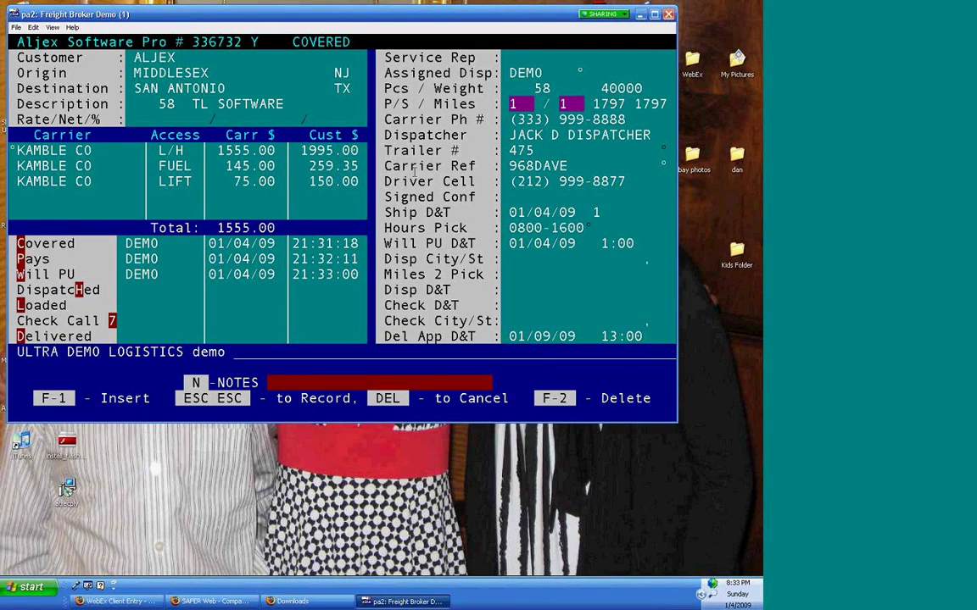
pyautogui.press('Escape')
pyautogui.press('Escape')
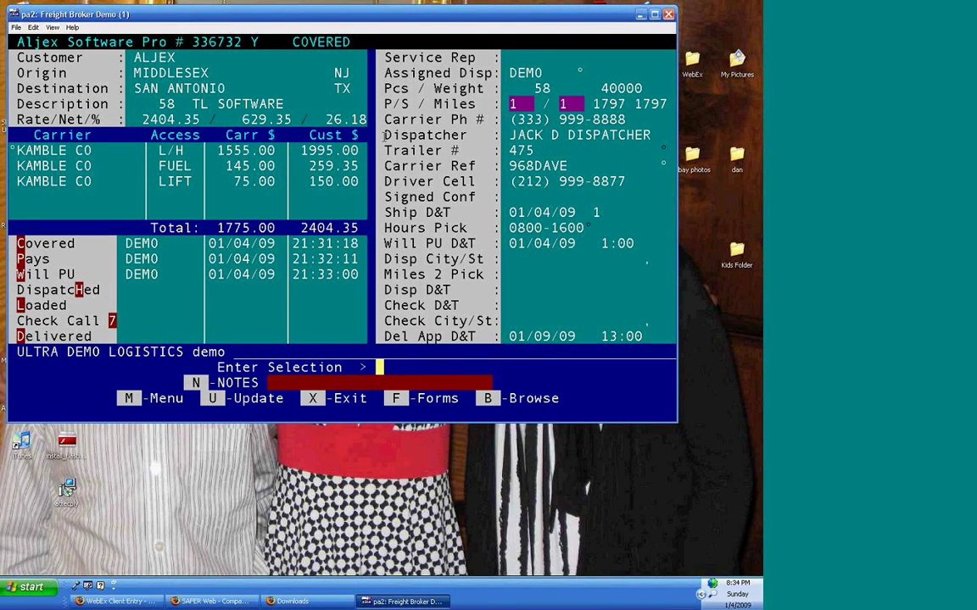
# - Review the COVERED load's status history, then choose Dispatched from Enter Selection
pyautogui.moveTo(385, 135); pyautogui.dragTo(466, 178)
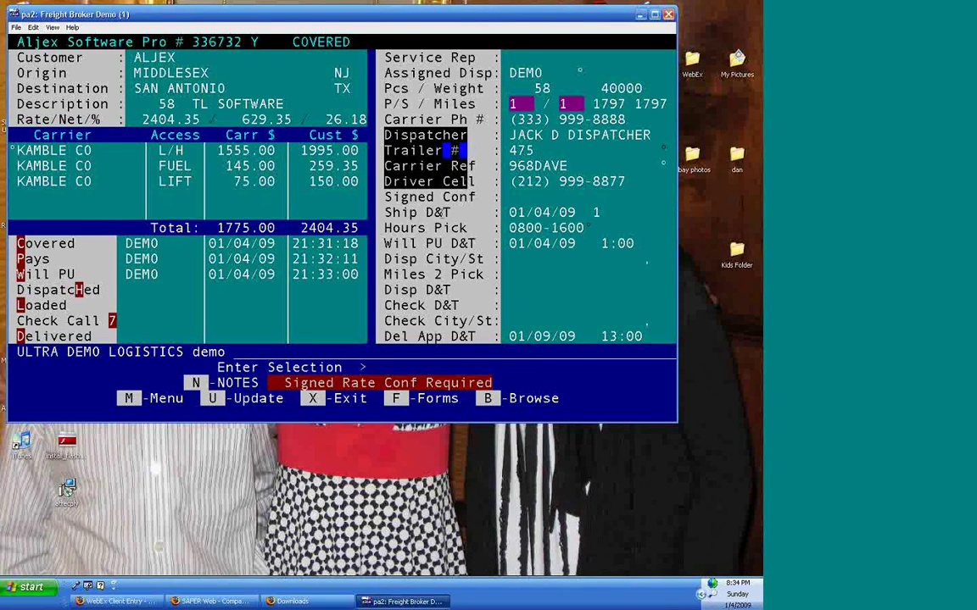
pyautogui.rightClick(337, 313)
pyautogui.click(337, 321)
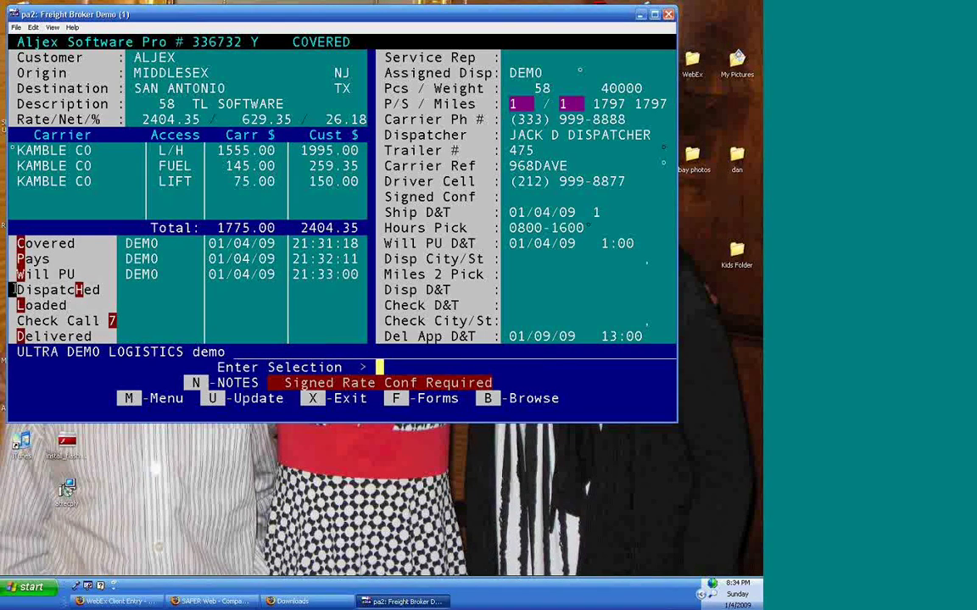
pyautogui.moveTo(12, 290); pyautogui.dragTo(119, 290)
pyautogui.click(93, 258)
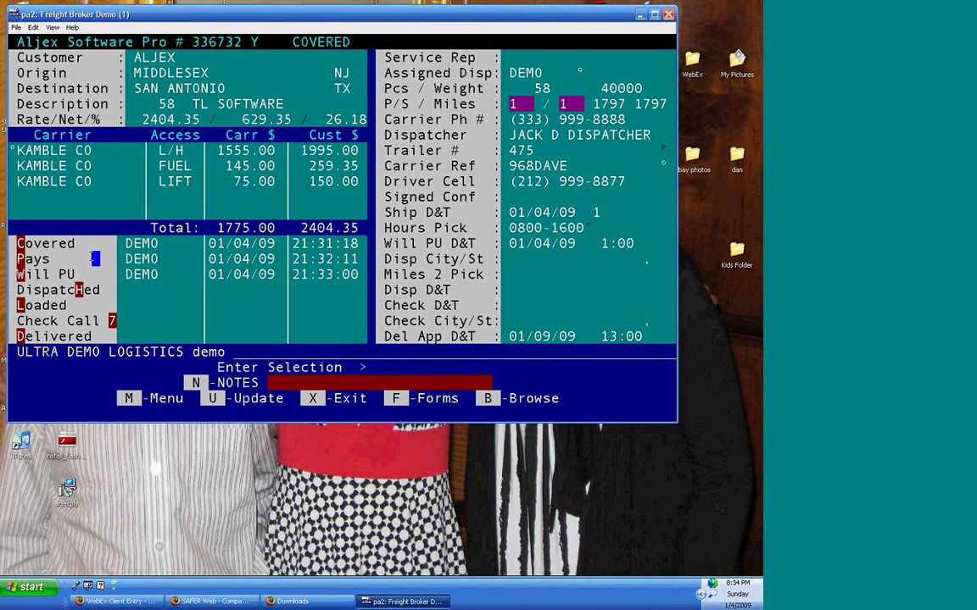
pyautogui.click(103, 306)
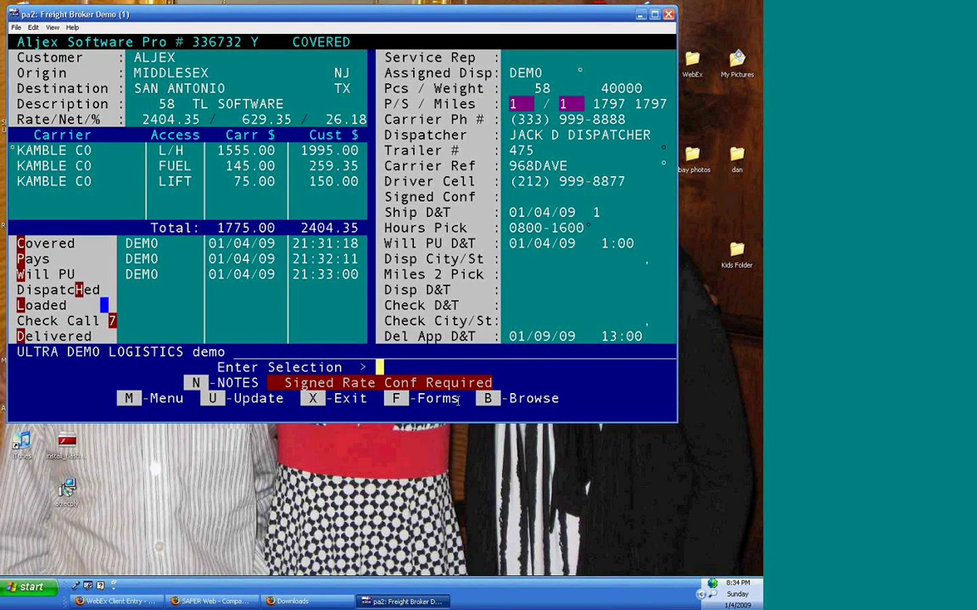
pyautogui.press('l')
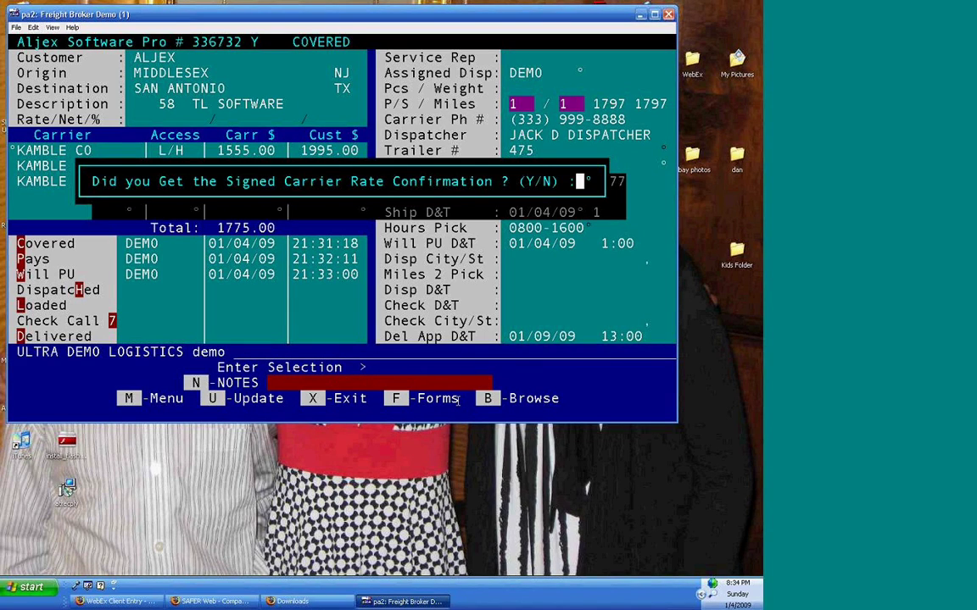
# - Confirm the signed rate confirmation, dispatch from ATLANTIC CITY NJ, and save the dispatch details
pyautogui.press('y')
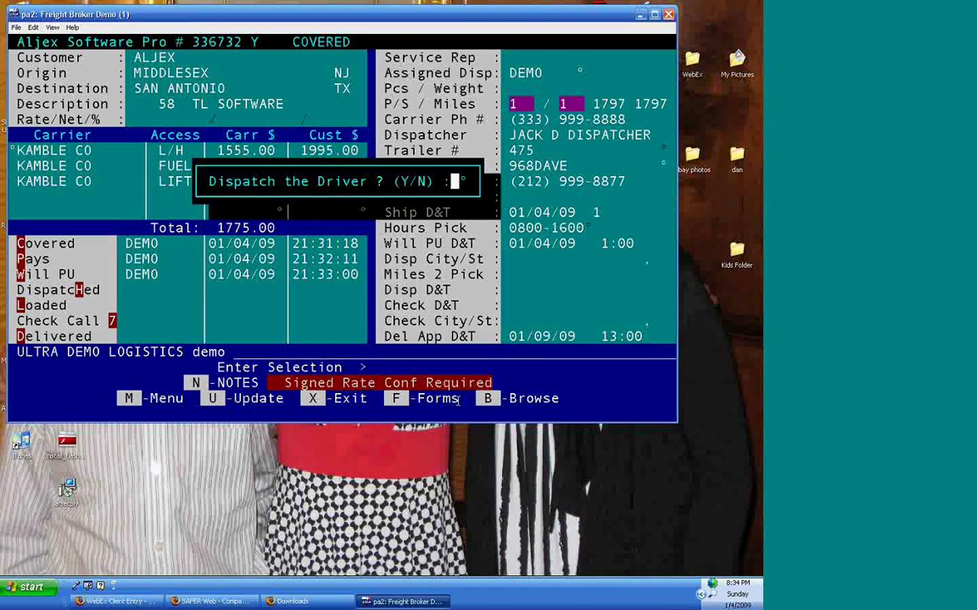
pyautogui.press('y')
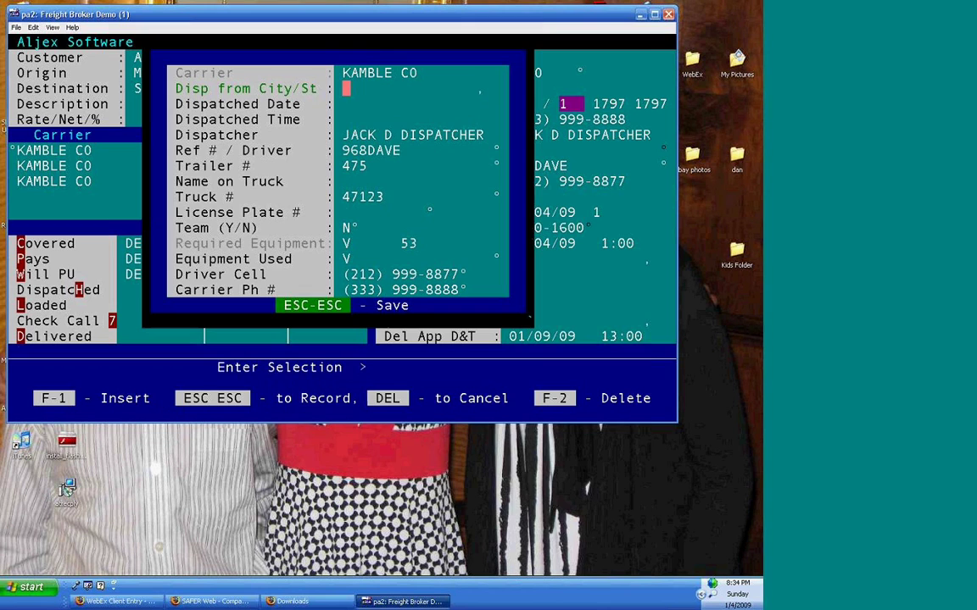
pyautogui.write('atlantic city')
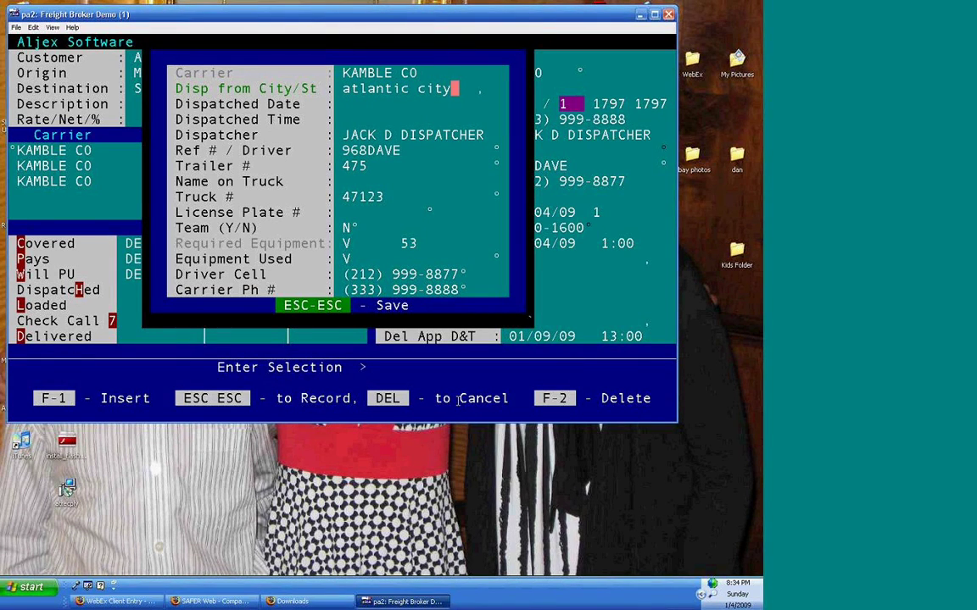
pyautogui.press('Return')
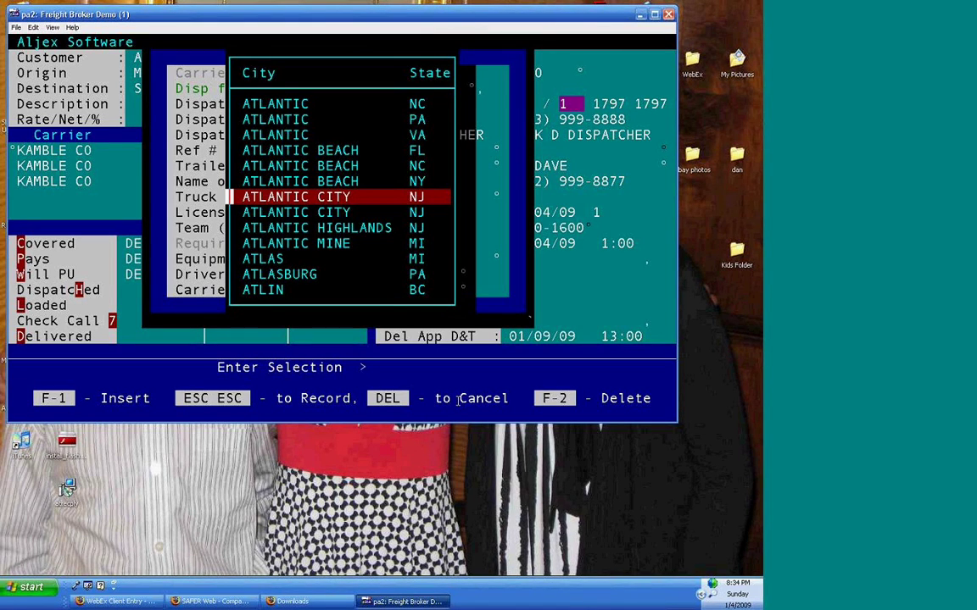
pyautogui.press('Return')
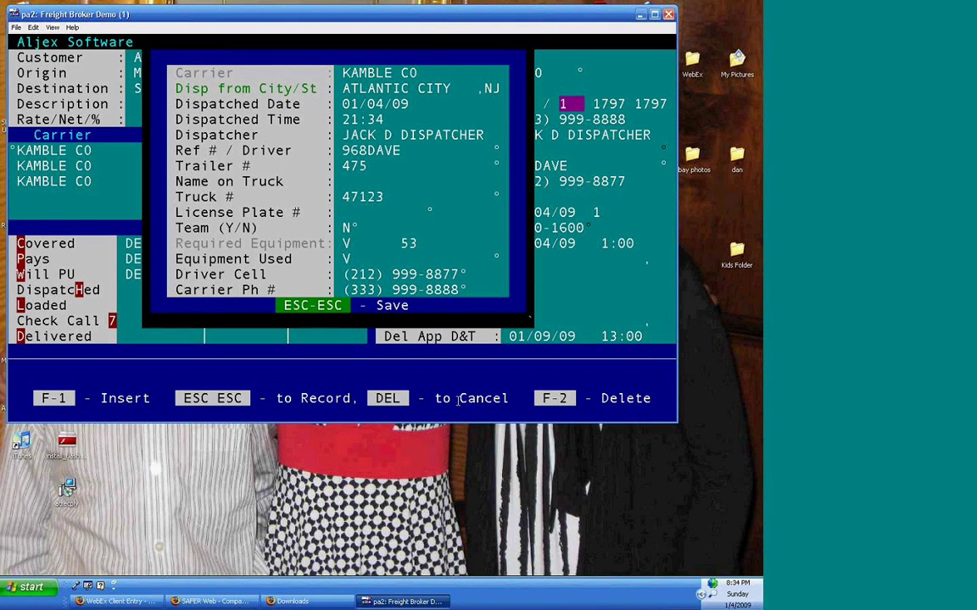
pyautogui.press('Return')
pyautogui.press('Return')
pyautogui.press('Return')
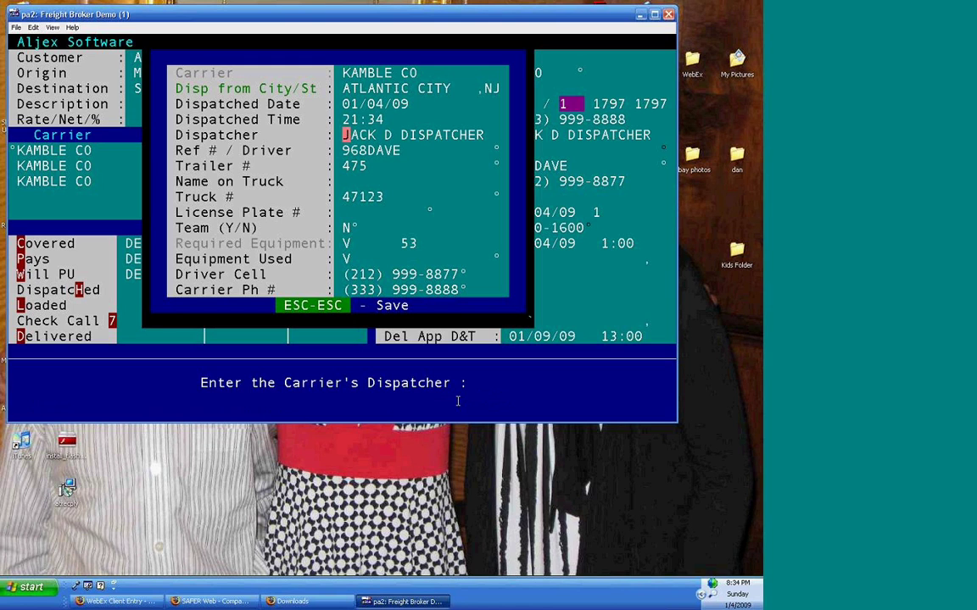
pyautogui.press('Escape')
pyautogui.press('Escape')
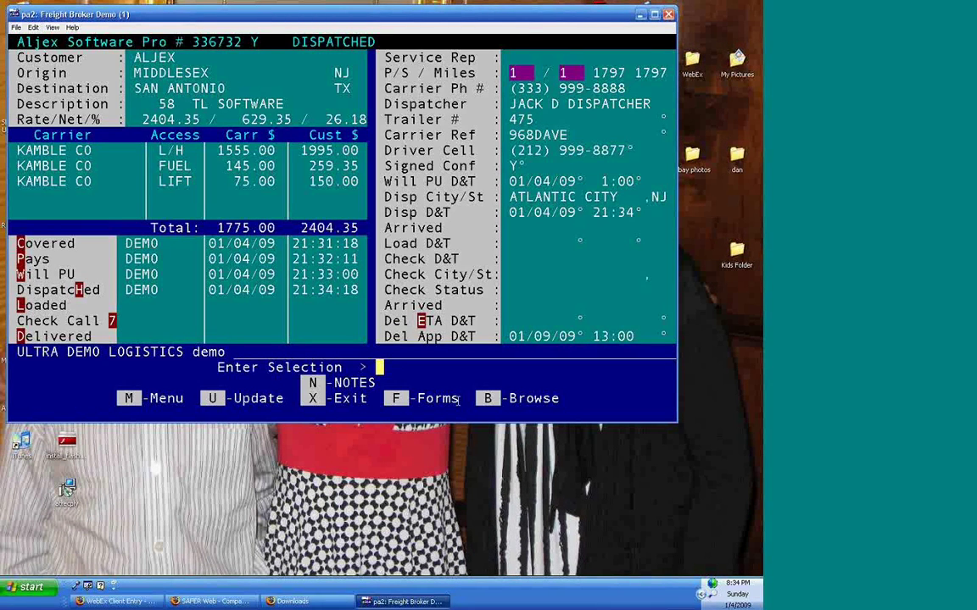
# - Select the Loaded step for load 336732 and open its Arrival & Departure Information form
pyautogui.moveTo(381, 196); pyautogui.dragTo(667, 208)
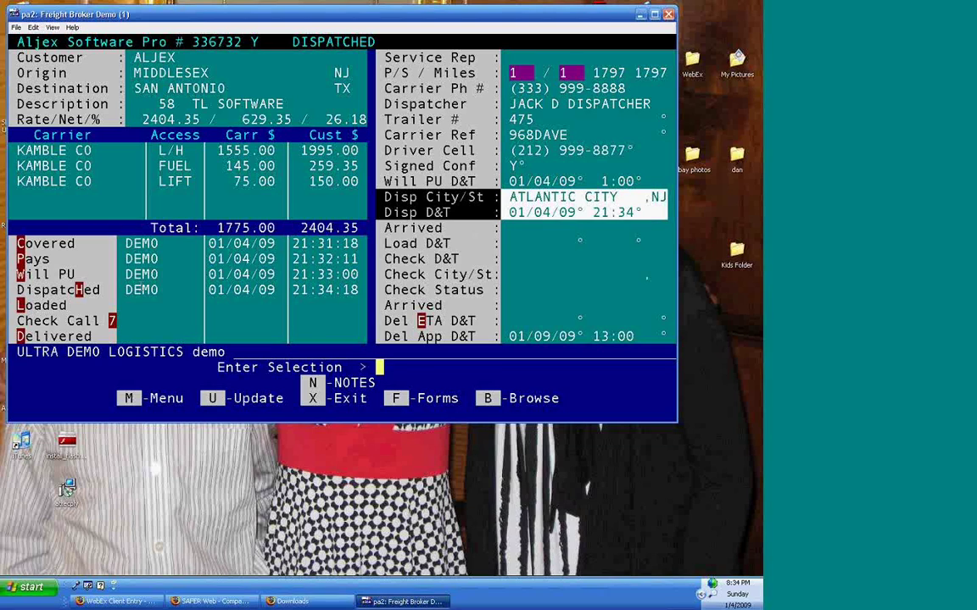
pyautogui.moveTo(125, 290); pyautogui.dragTo(172, 291)
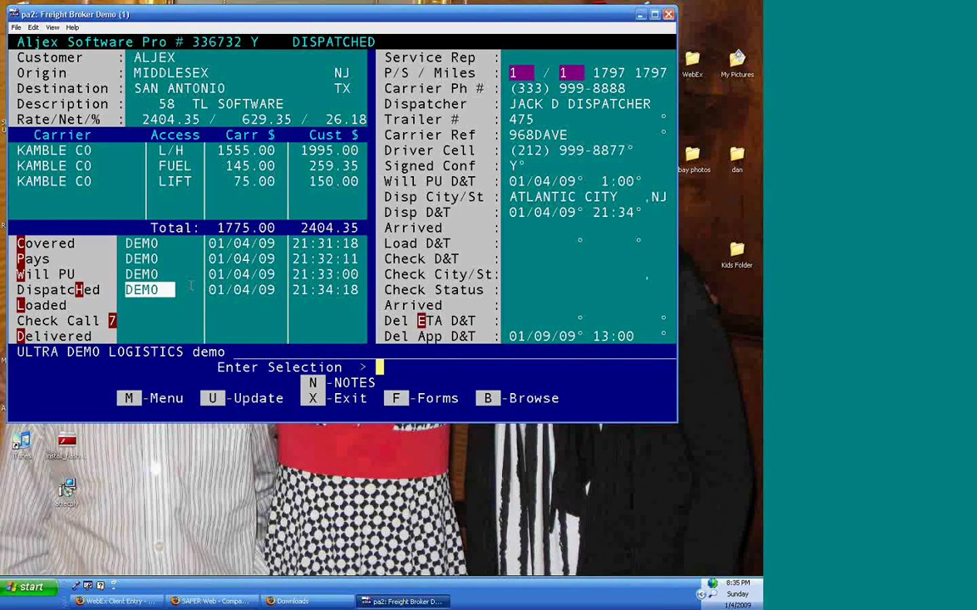
pyautogui.click(122, 298)
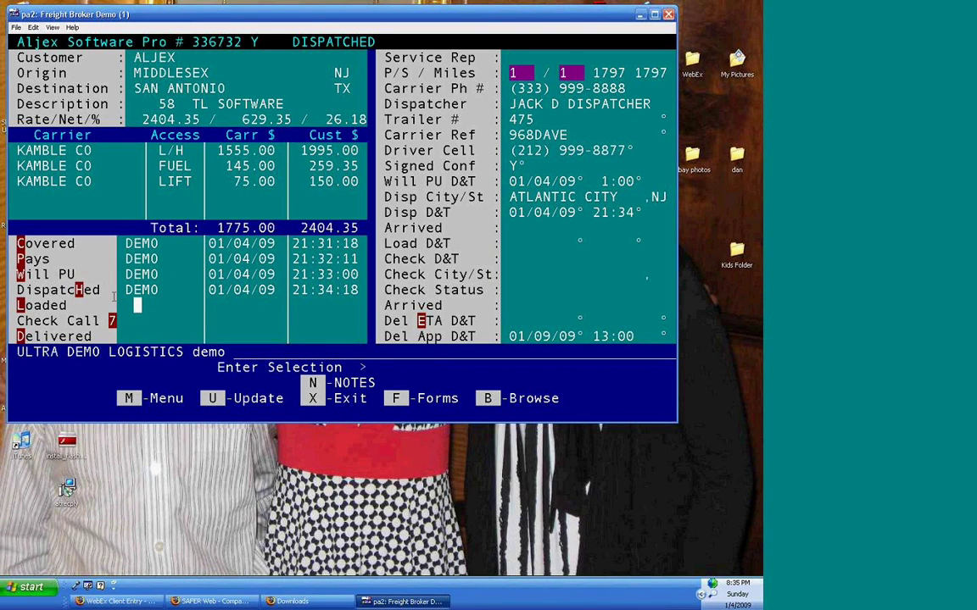
pyautogui.click(121, 306)
pyautogui.click(77, 305)
pyautogui.moveTo(76, 305); pyautogui.dragTo(17, 305)
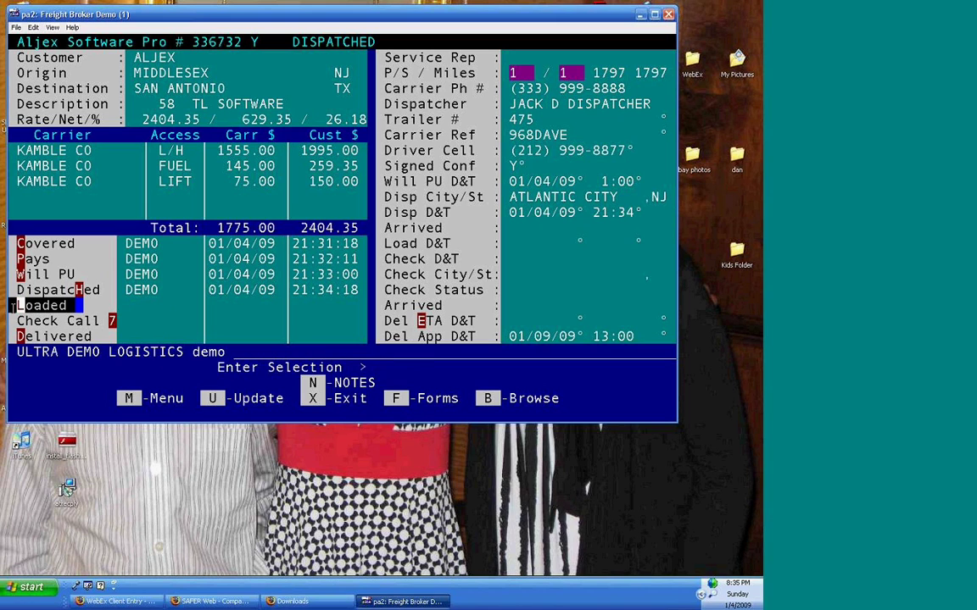
pyautogui.click(102, 305)
pyautogui.click(135, 290)
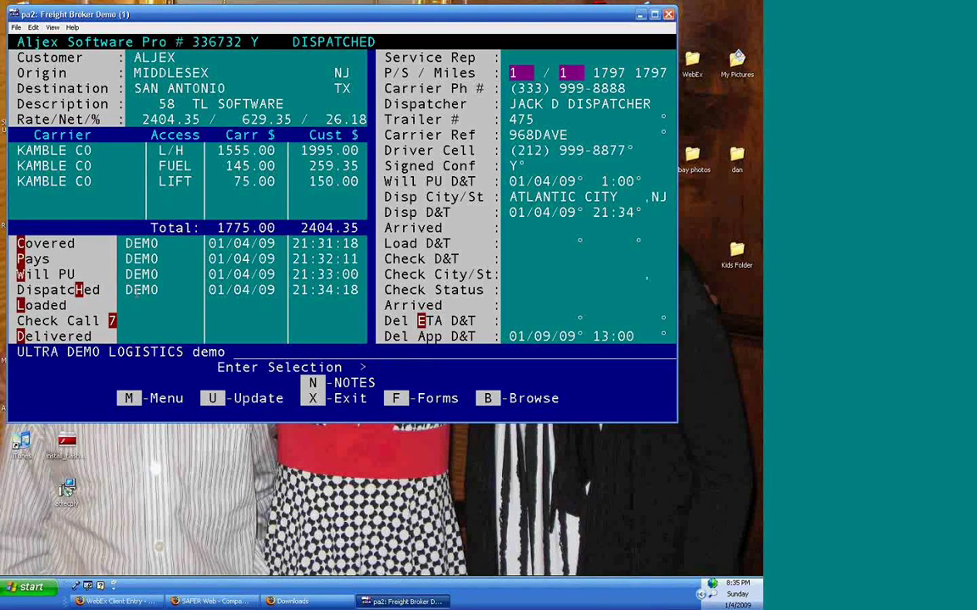
pyautogui.press('l')
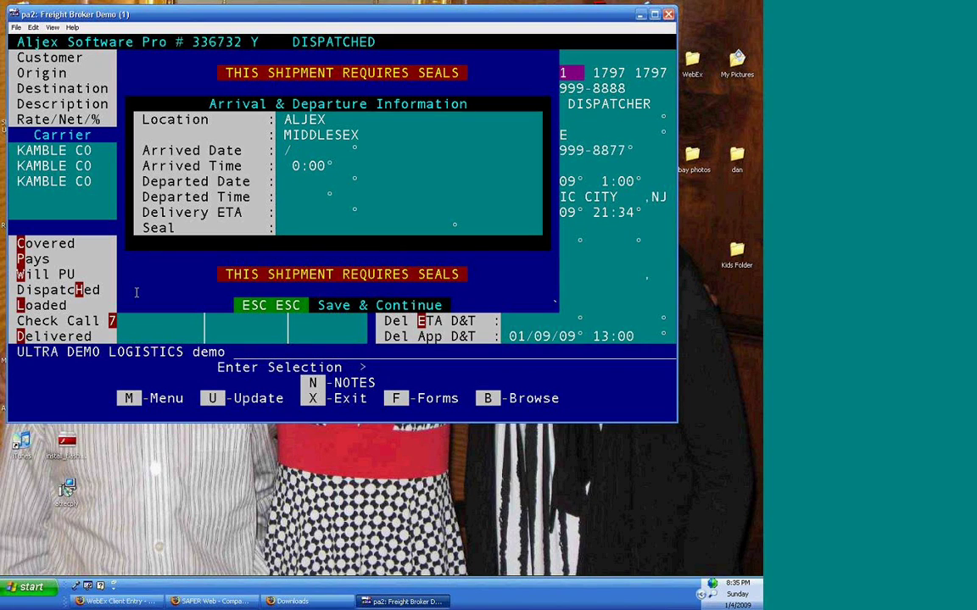
# - Record arrival 1:00 and departure 1:15 today, delivery ETA 01/09/09, seal 7852369, and save
pyautogui.press('Return')
pyautogui.write('1pm')
pyautogui.press('Return')
pyautogui.press('Return')
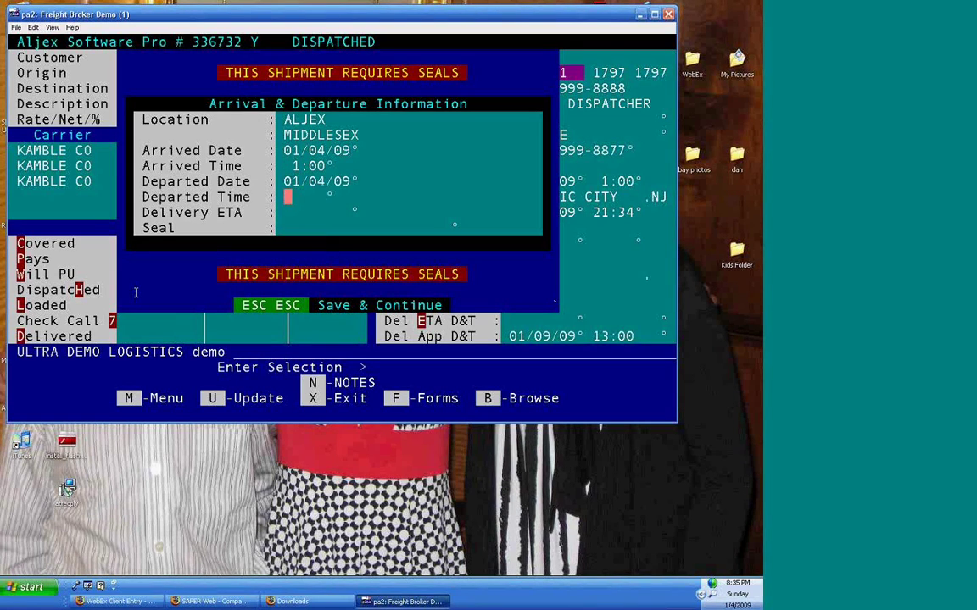
pyautogui.write('1:15')
pyautogui.press('Return')
pyautogui.write('010909')
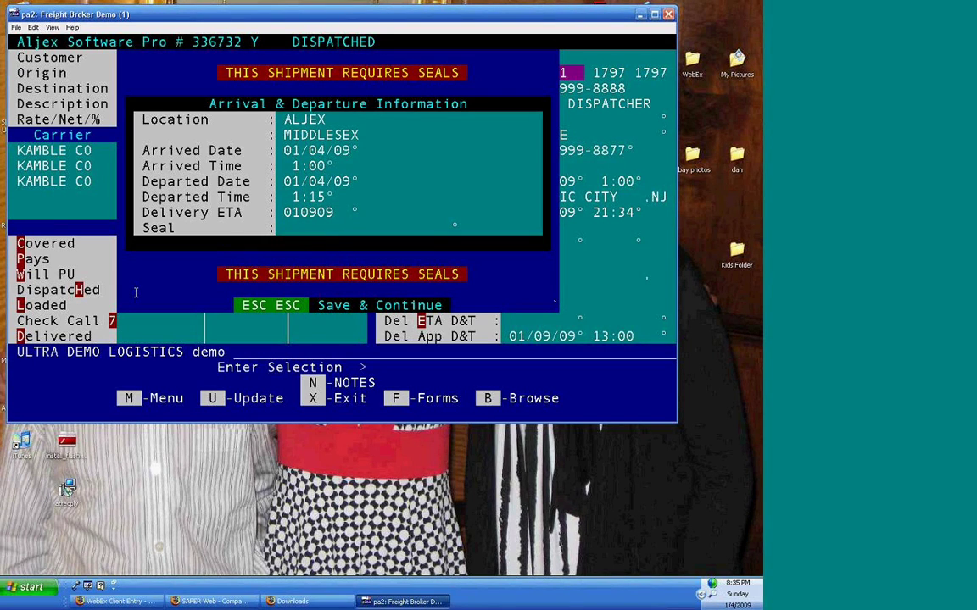
pyautogui.press('Return')
pyautogui.write('785')
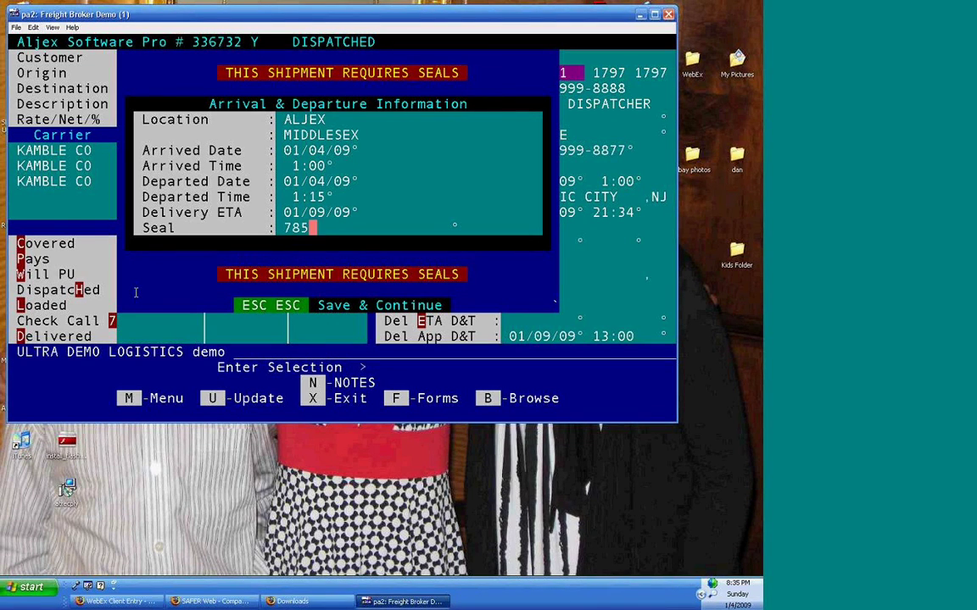
pyautogui.write('2369')
pyautogui.press('Escape')
pyautogui.press('Escape')
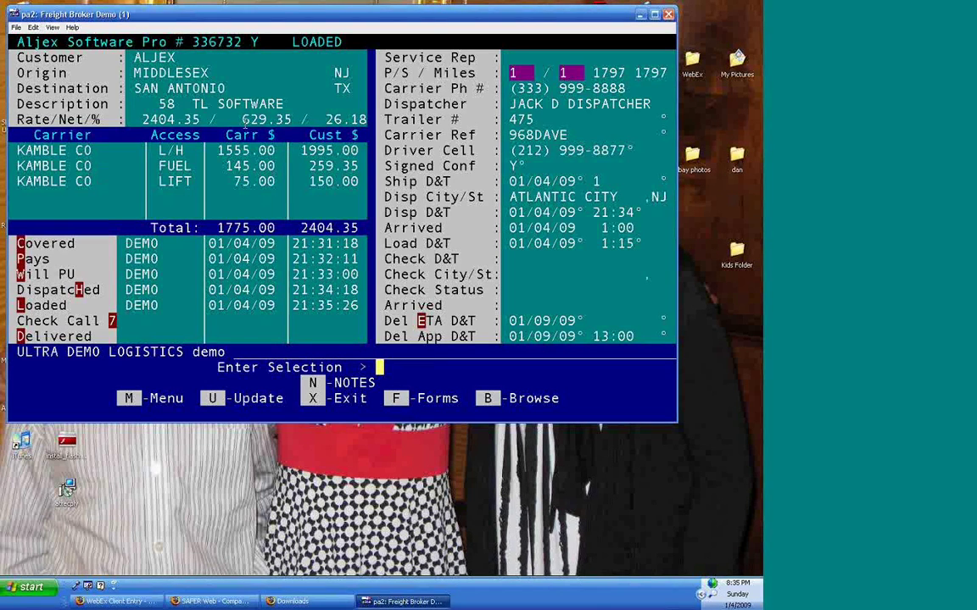
# - Copy the load and check dates and start a check call
pyautogui.moveTo(386, 239); pyautogui.dragTo(643, 263)
pyautogui.rightClick(179, 321)
pyautogui.press('7')
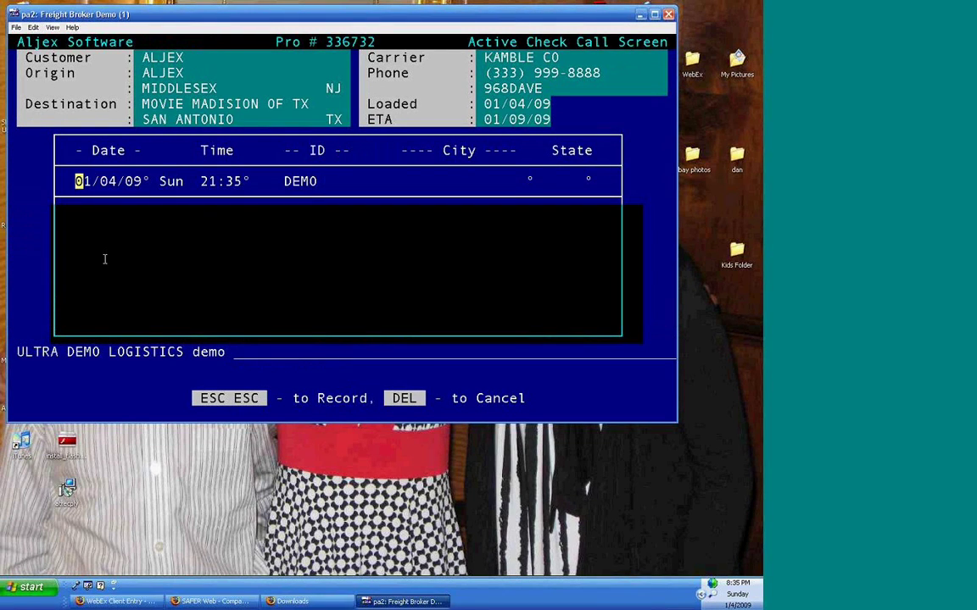
# - Accept the check call date and time and set the location to CINCINNATI, OH
pyautogui.press('Return')
pyautogui.press('Return')
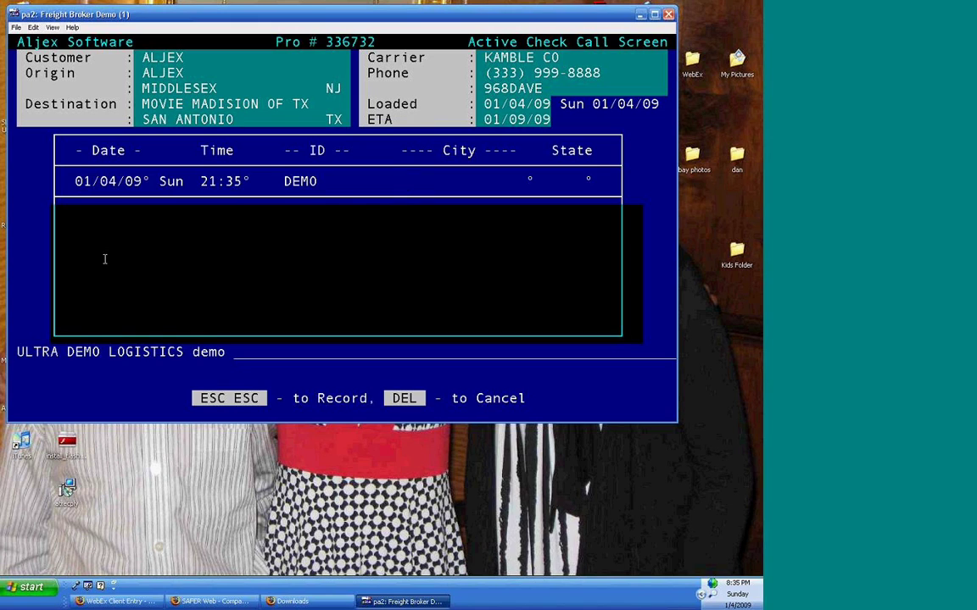
pyautogui.write('cincinnati')
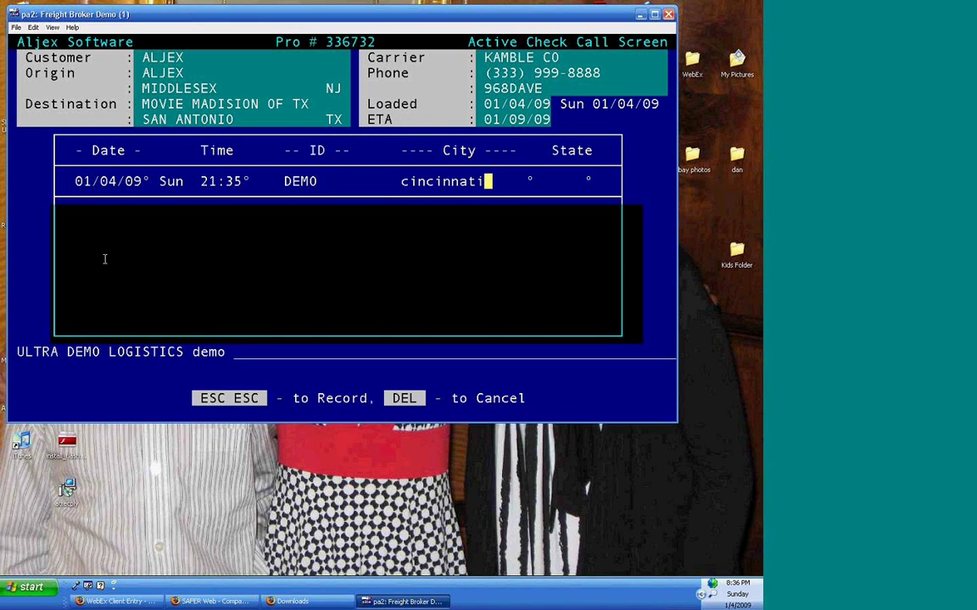
pyautogui.press('Return')
pyautogui.press('Down')
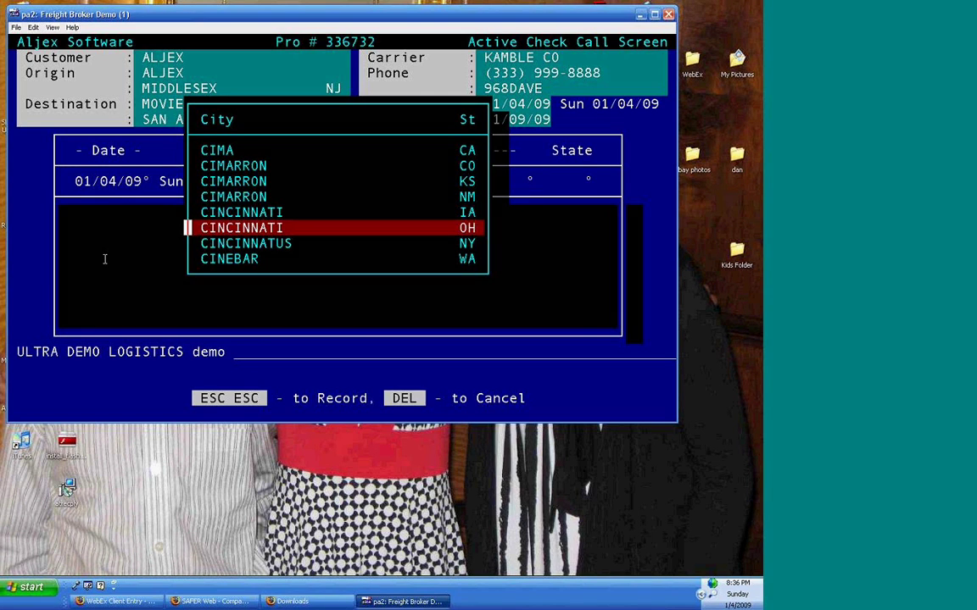
pyautogui.press('Return')
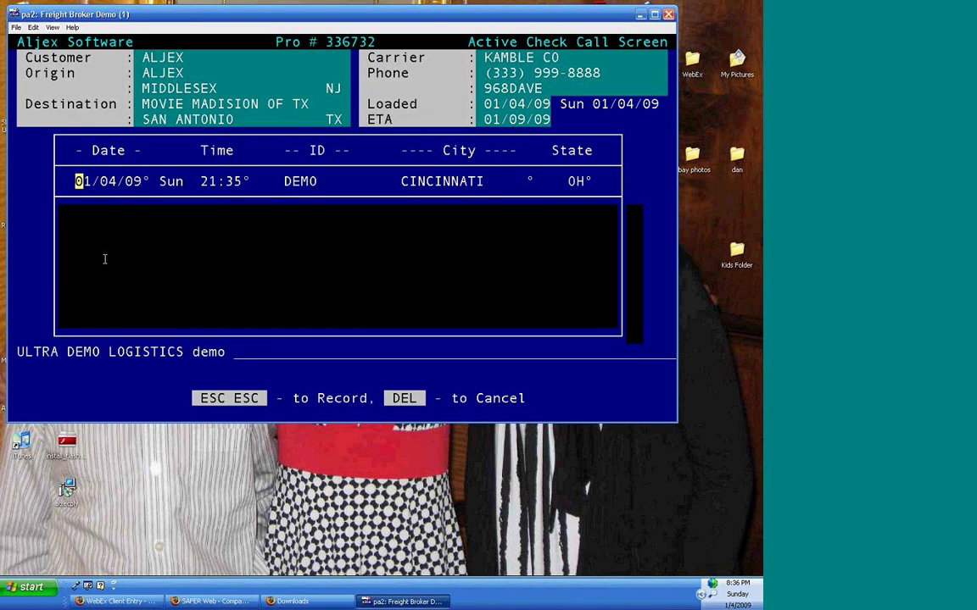
# - Choose Traffic as the check call reason
pyautogui.press('Escape')
pyautogui.press('Escape')
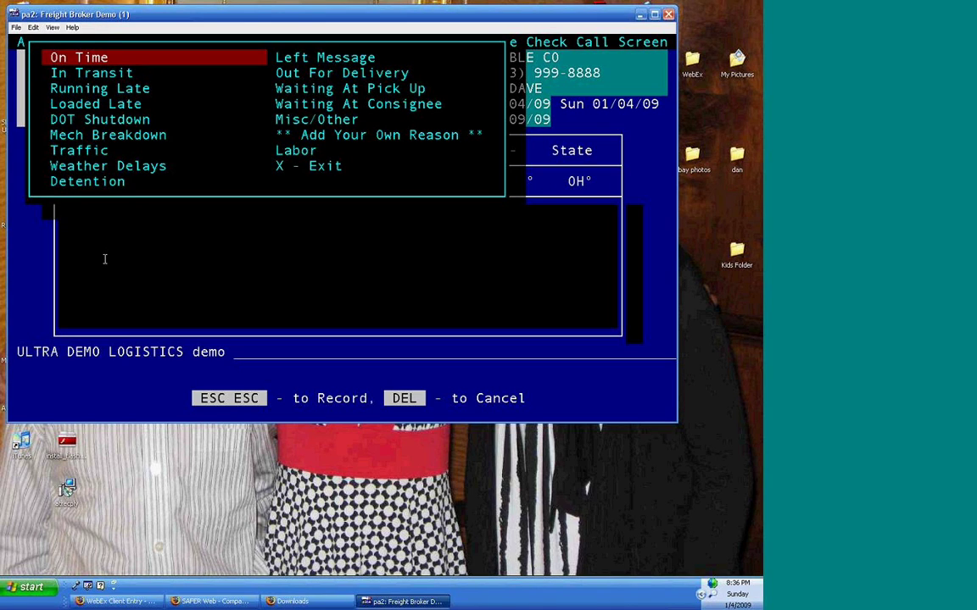
pyautogui.press('Down')
pyautogui.press('Down')
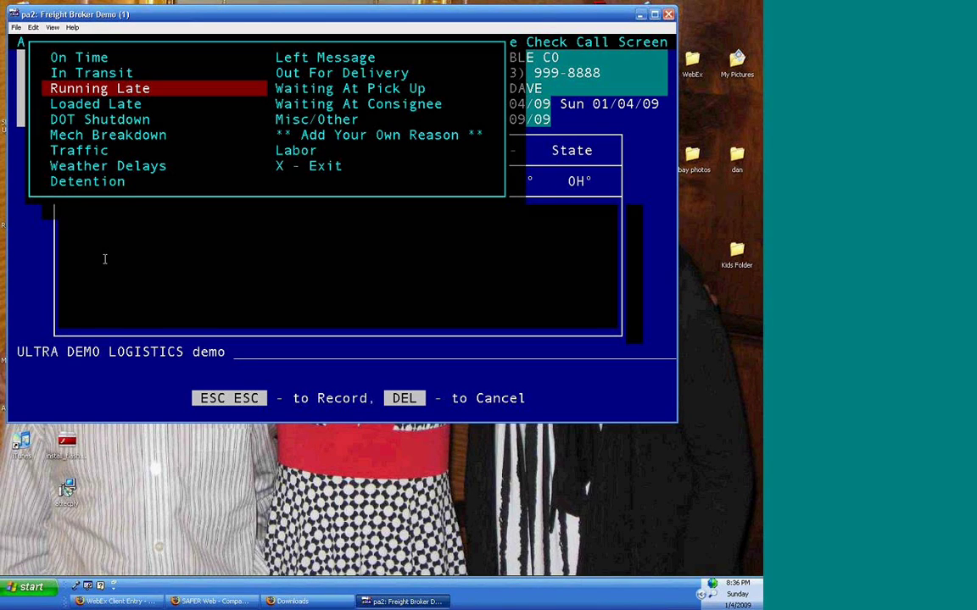
pyautogui.press('Right')
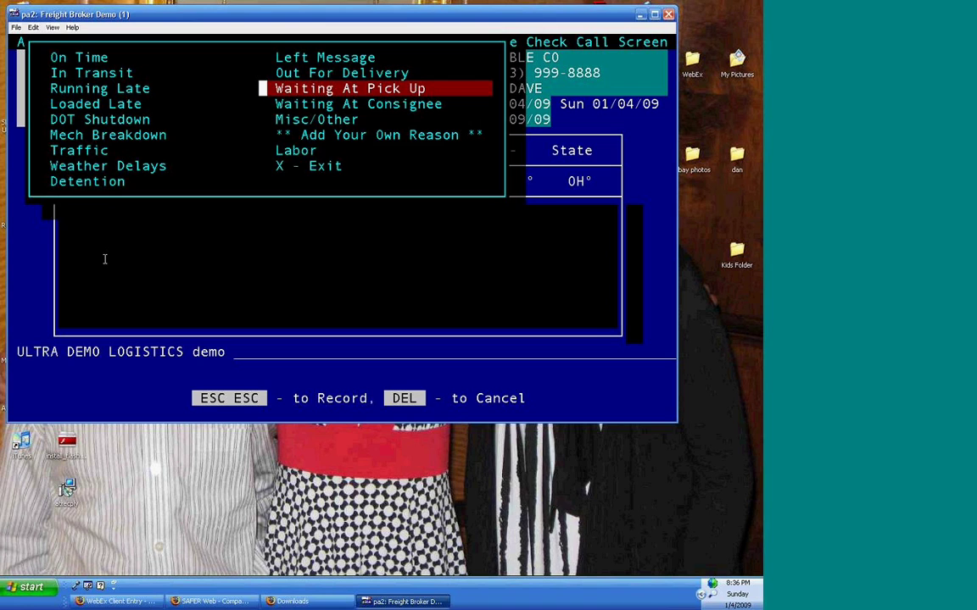
pyautogui.press('Down')
pyautogui.press('Down')
pyautogui.press('Down')
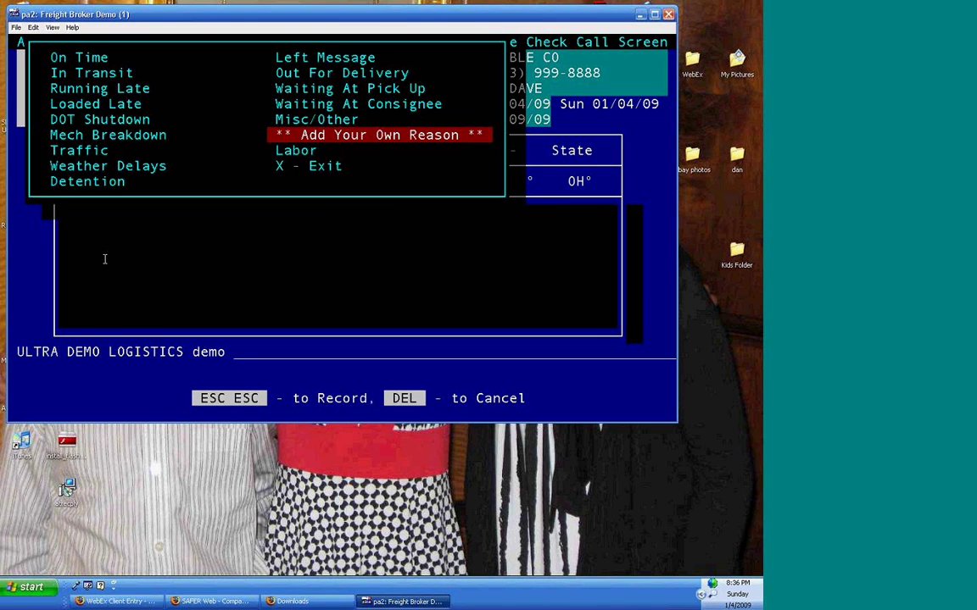
pyautogui.press('Left')
pyautogui.press('Down')
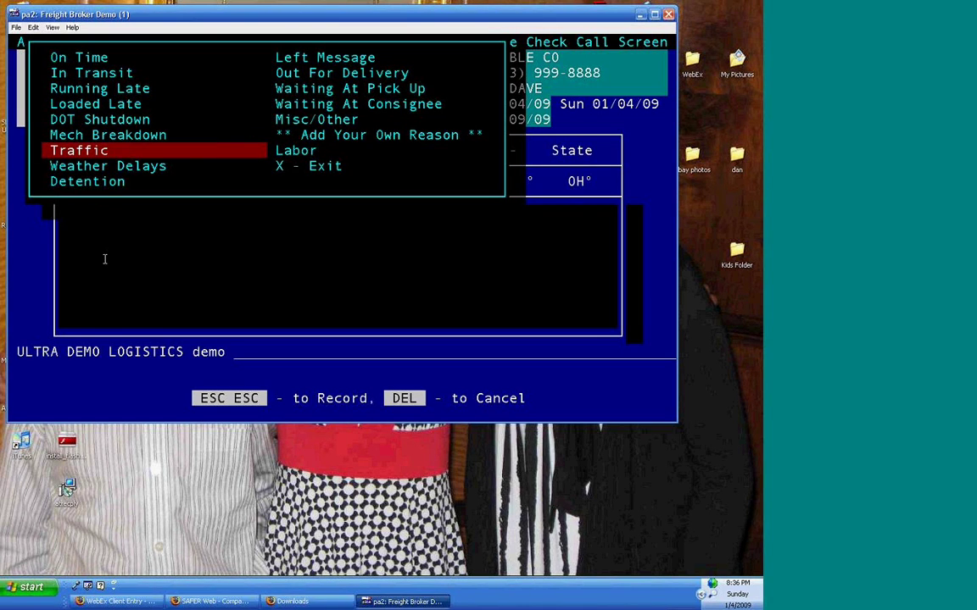
pyautogui.press('Return')
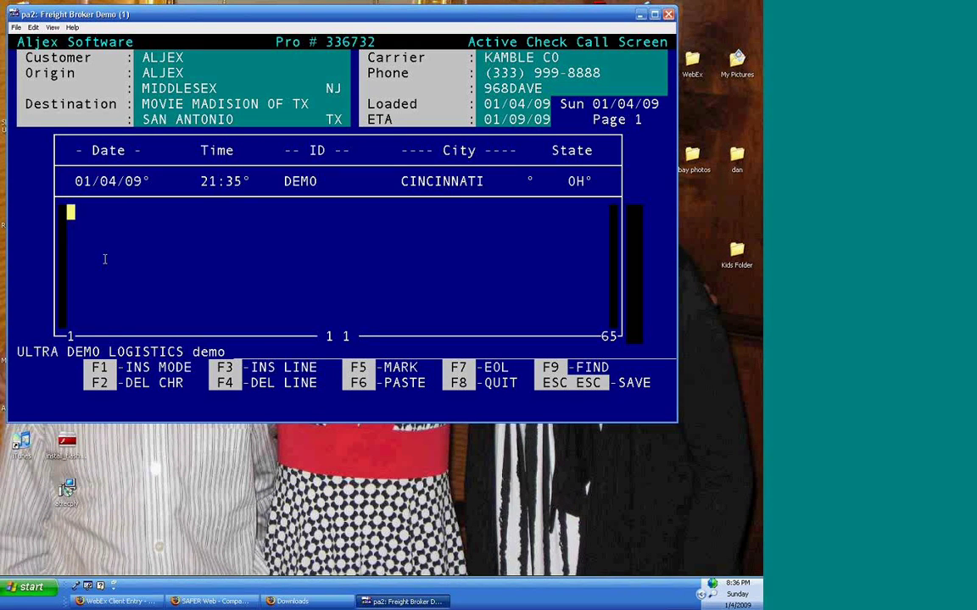
# - Enter the check call comment 'caught on rt 46 will be a few hours till he can get a better idea'
pyautogui.write('caught on')
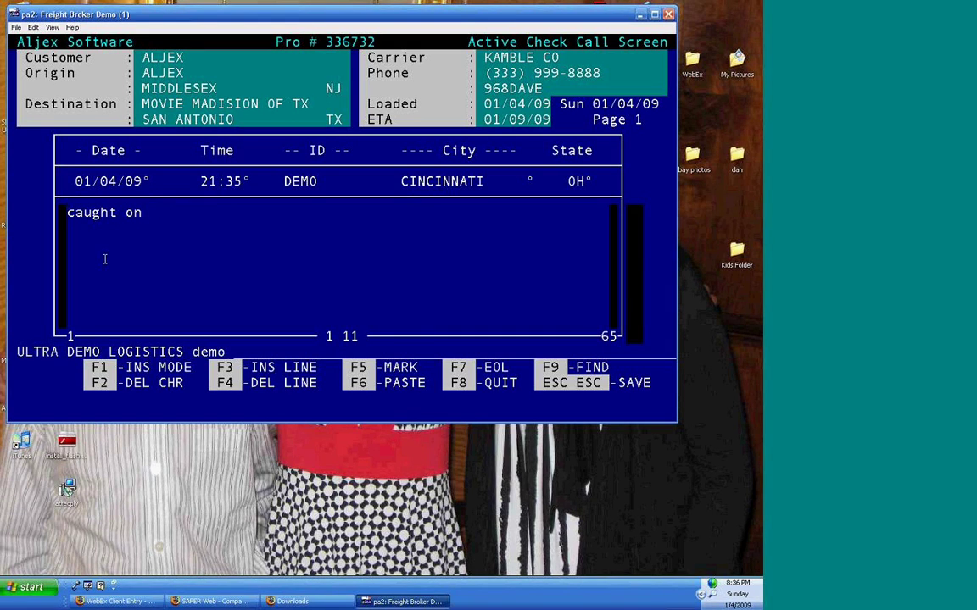
pyautogui.write(' rt 46 will be a fe')
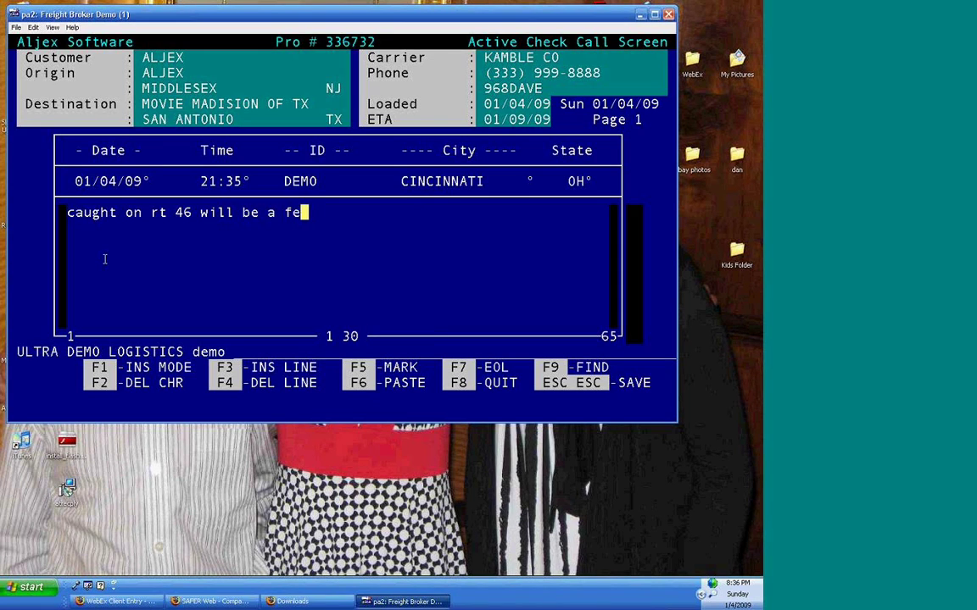
pyautogui.write('w hours till h')
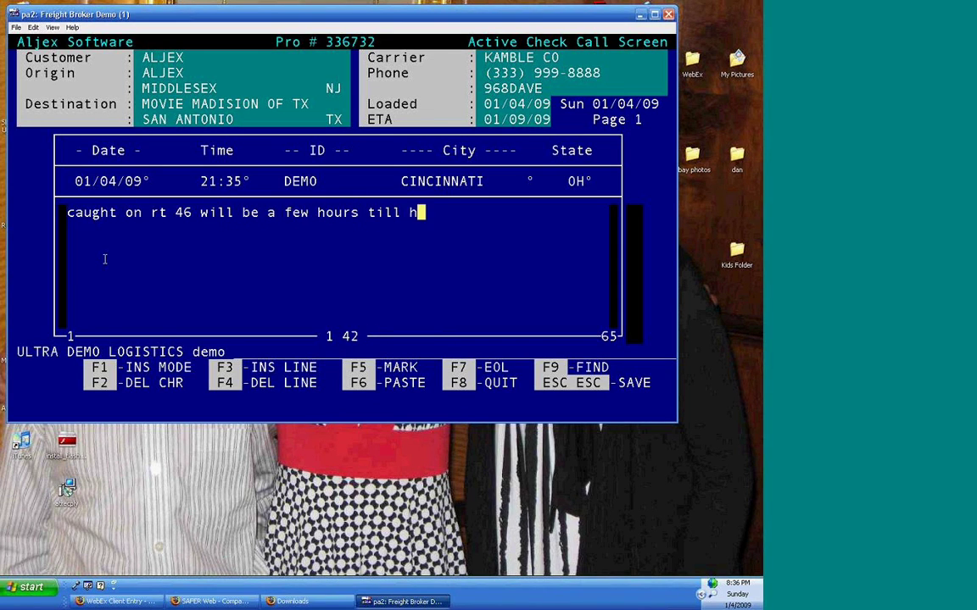
pyautogui.write('e can get a be')
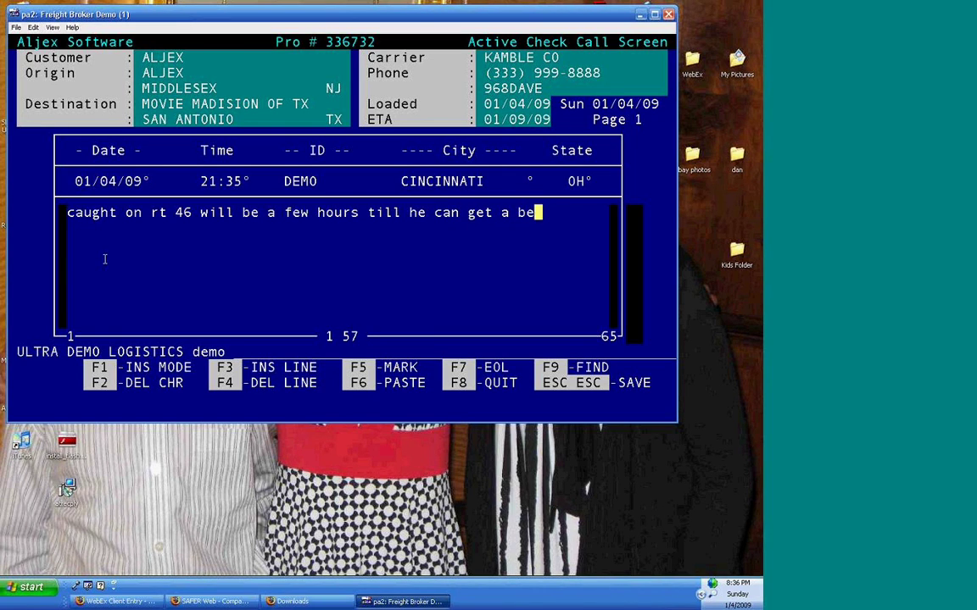
pyautogui.write('tter idea')
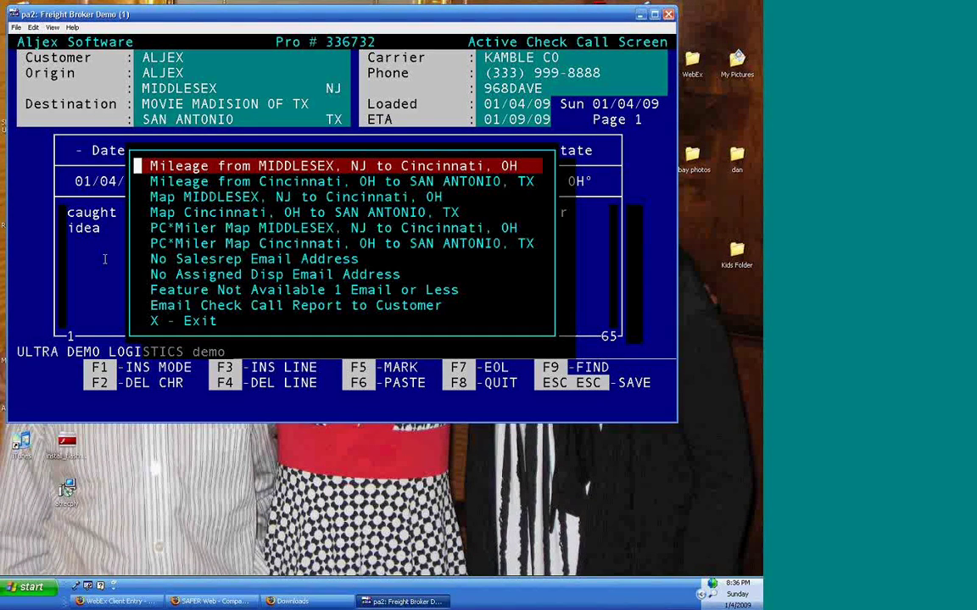
# - Email the check call report to the customer's address from the check call options
pyautogui.press('Down')
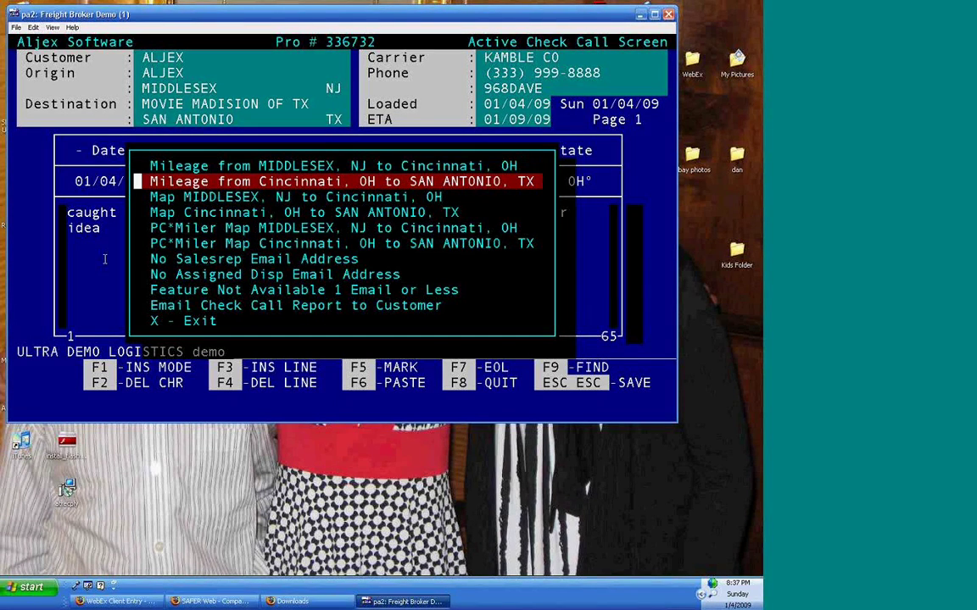
pyautogui.press('Down')
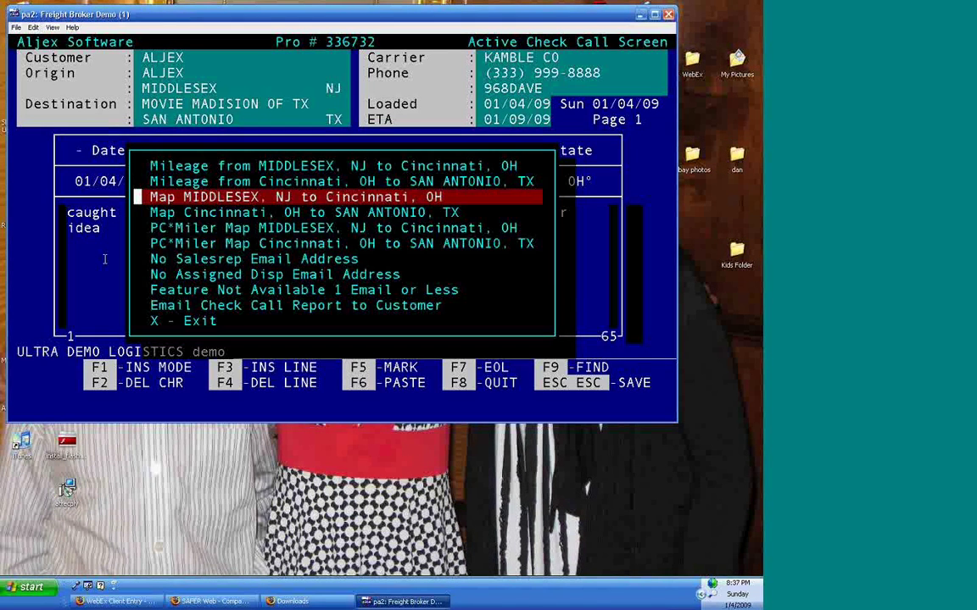
pyautogui.press('Down')
pyautogui.press('Down')
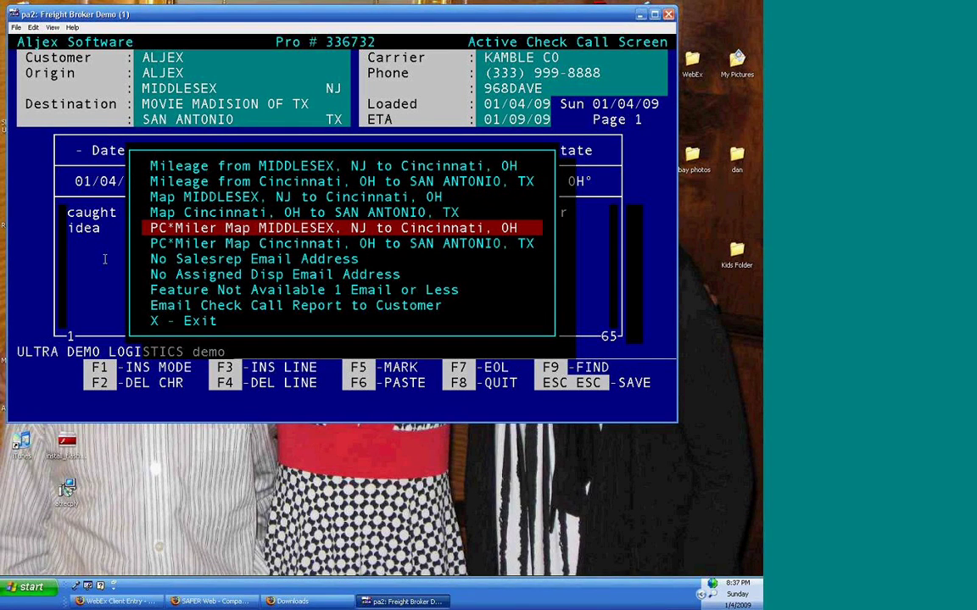
pyautogui.press('Down')
pyautogui.press('Down')
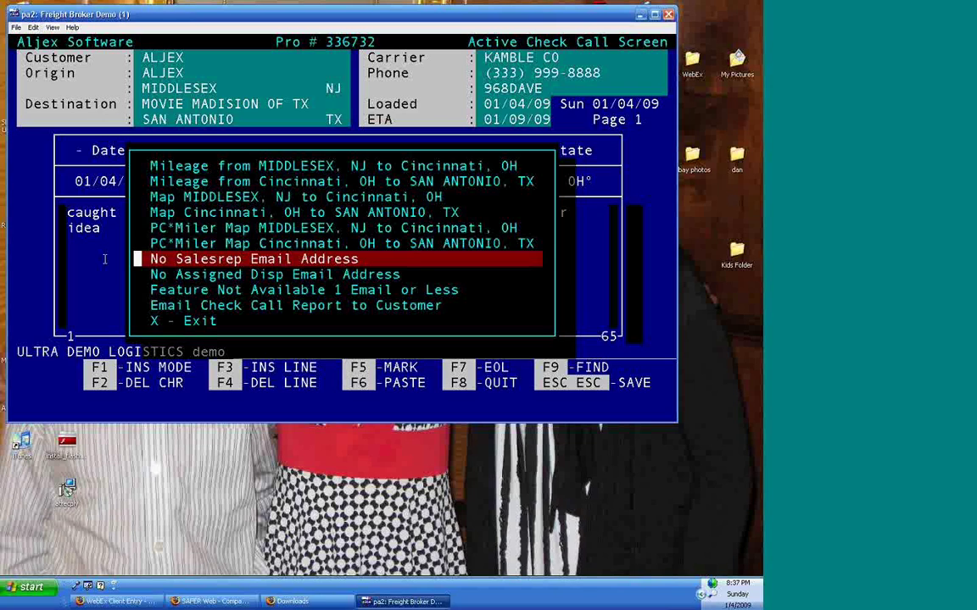
pyautogui.press('Down')
pyautogui.press('Down')
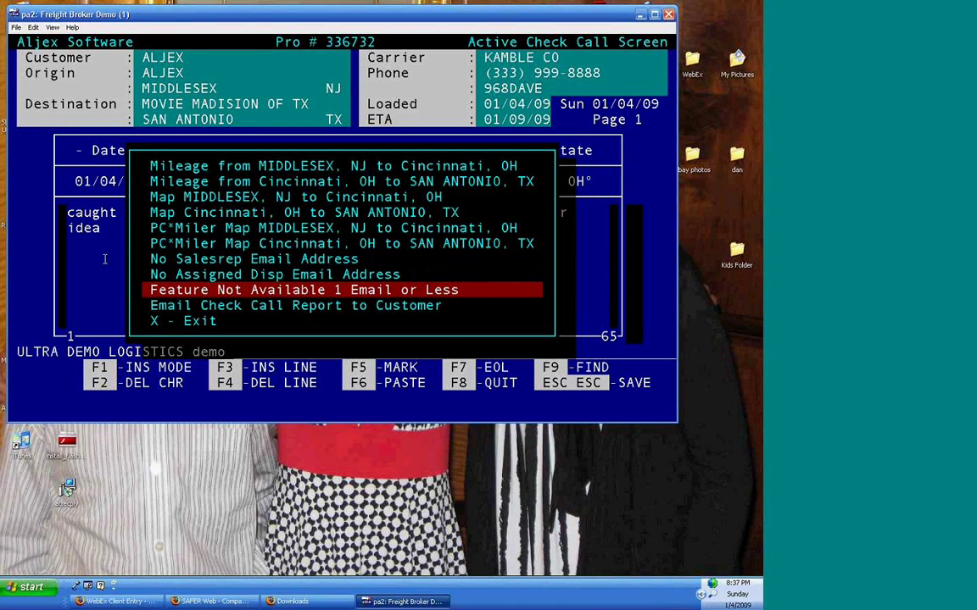
pyautogui.press('Down')
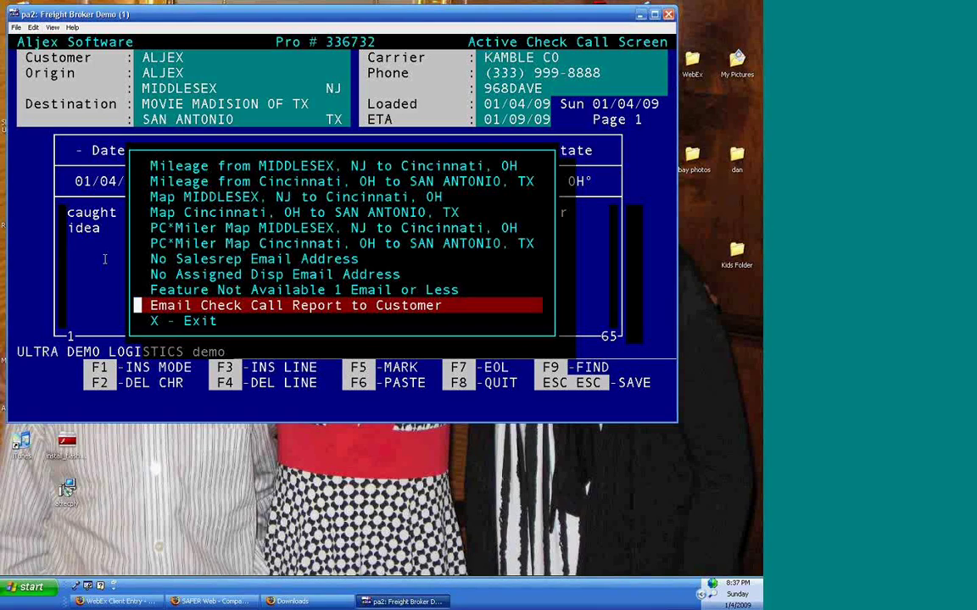
pyautogui.press('Return')
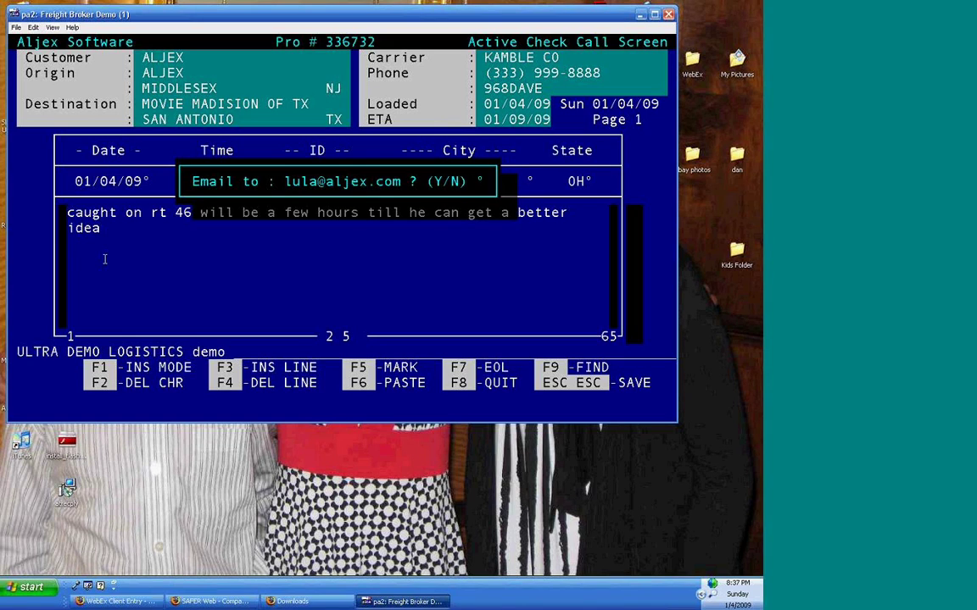
pyautogui.press('y')
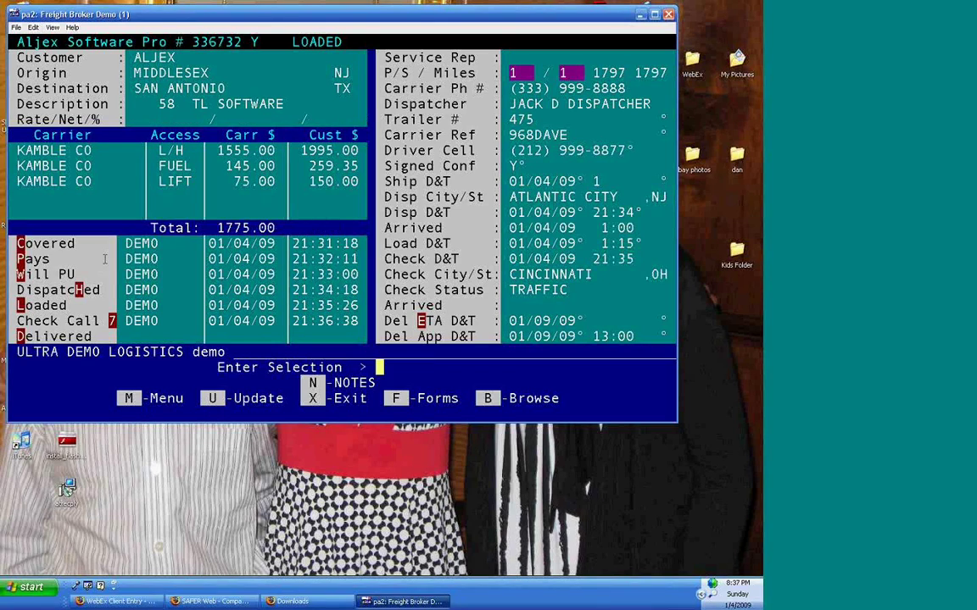
# - Open the load's reminders and add one dated 01/05/09 at 0900
pyautogui.press('r')
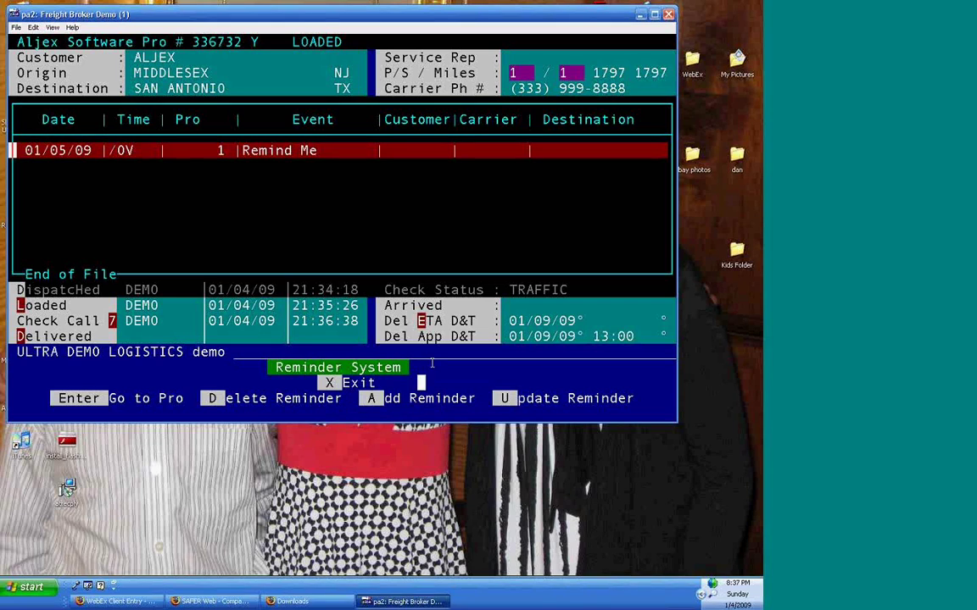
pyautogui.press('a')
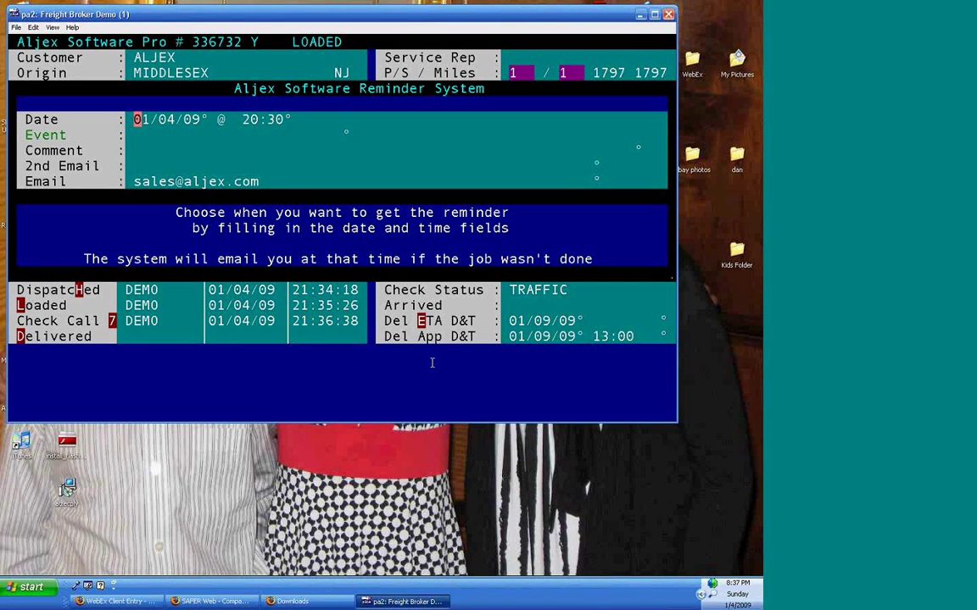
pyautogui.write('01/05/09° @  2')
pyautogui.press('Left')
pyautogui.write('0900')
pyautogui.press('Return')
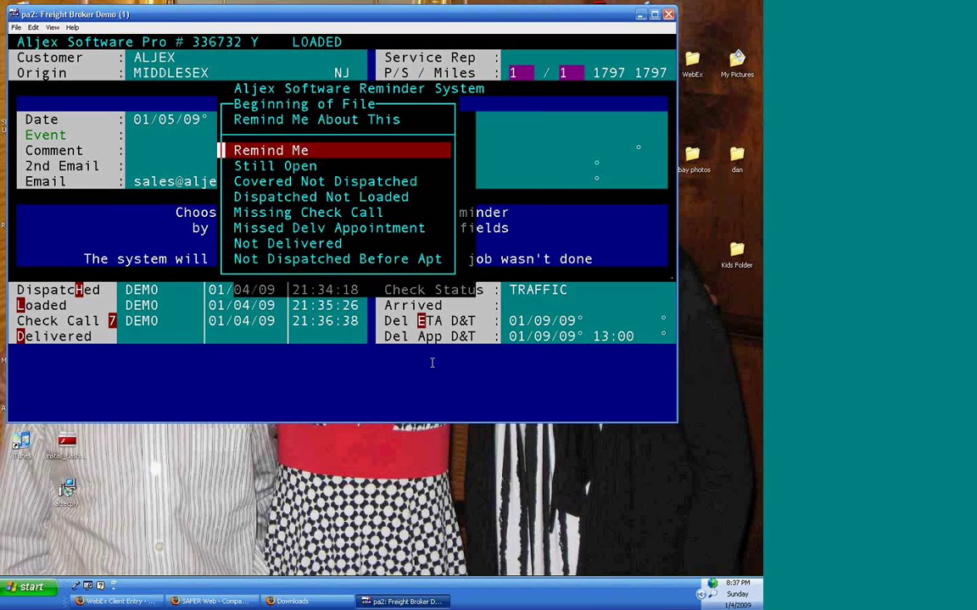
# - Set the reminder event to Not Delivered with the comment 'check on his progress'
pyautogui.press('Down')
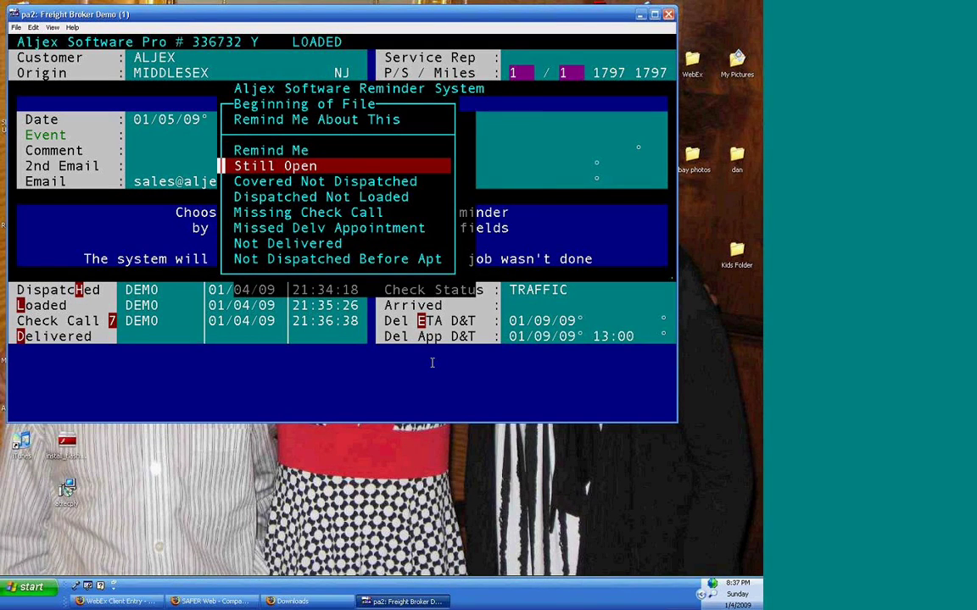
pyautogui.press('Down')
pyautogui.press('Down')
pyautogui.press('Down')
pyautogui.press('Down')
pyautogui.press('Down')
pyautogui.press('Return')
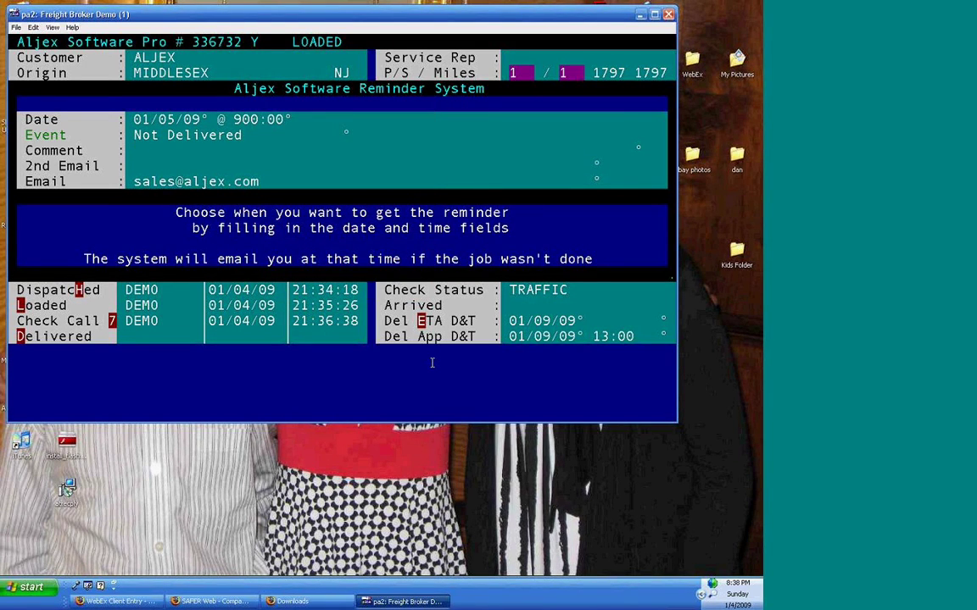
pyautogui.write('check on his progress')
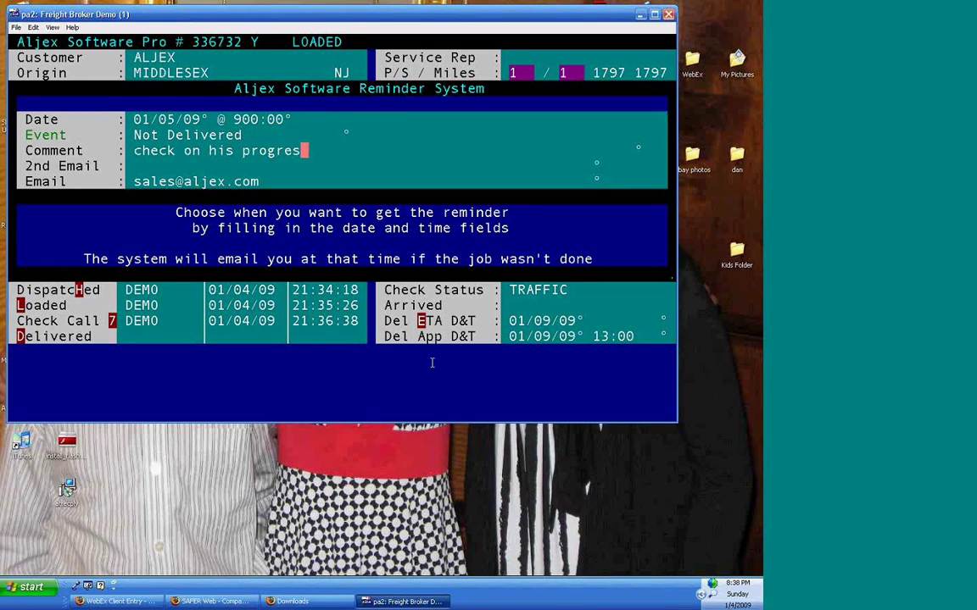
pyautogui.press('Return')
# - Fix the reminder time to 9:00 on 01/05/09 and confirm adding the reminder
pyautogui.press('Return')
pyautogui.press('Right')
pyautogui.press('Right')
pyautogui.press('Right')
pyautogui.press('Right')
pyautogui.press('Right')
pyautogui.press('Right')
pyautogui.press('Right')
pyautogui.press('Right')
pyautogui.press('Right')
pyautogui.press('Return')
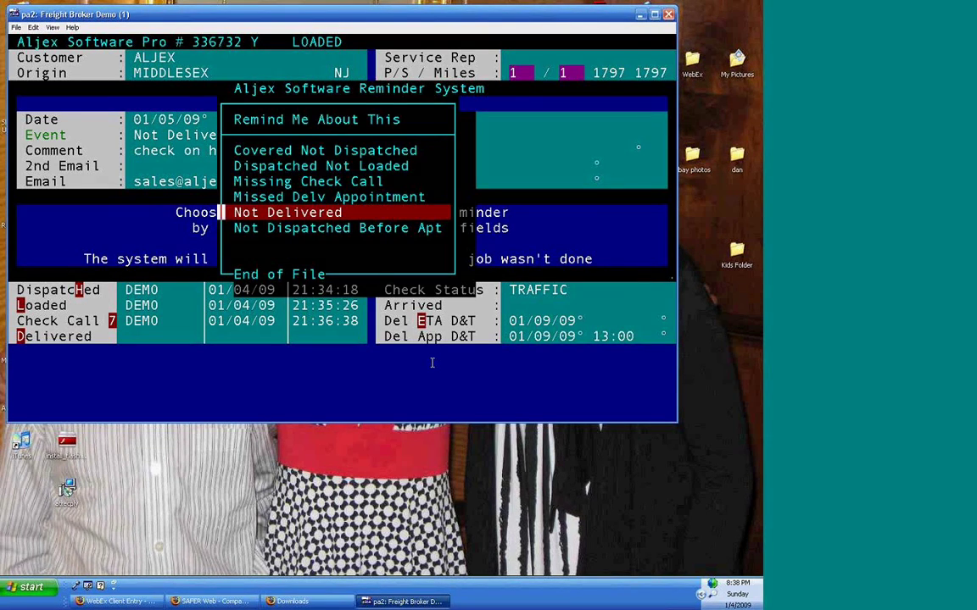
pyautogui.press('Return')
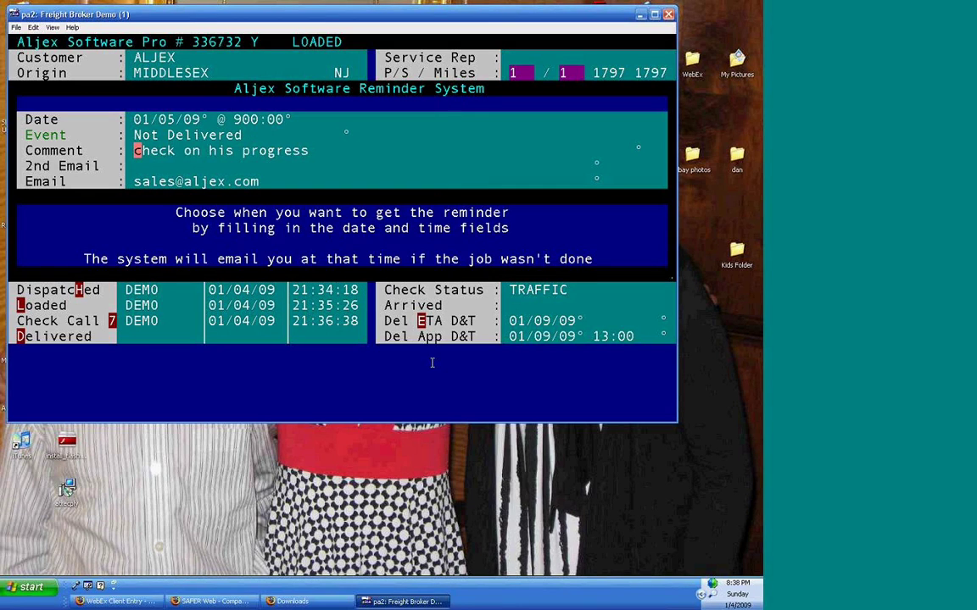
pyautogui.write('0900')
pyautogui.press('Return')
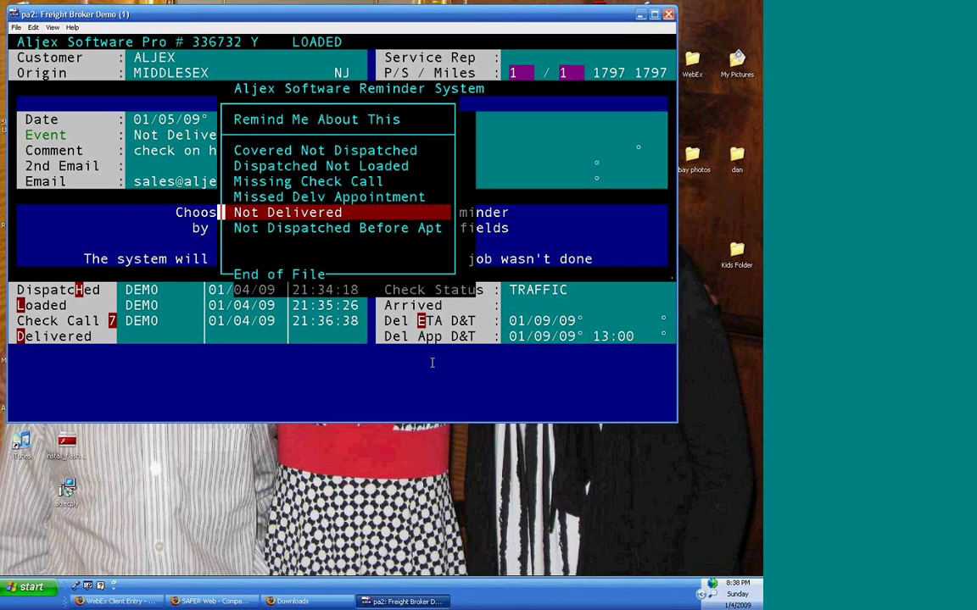
pyautogui.press('Return')
pyautogui.press('Up')
pyautogui.press('Up')
pyautogui.press('Right')
pyautogui.press('Right')
pyautogui.press('Right')
pyautogui.press('Right')
pyautogui.press('Right')
pyautogui.press('Right')
pyautogui.press('Right')
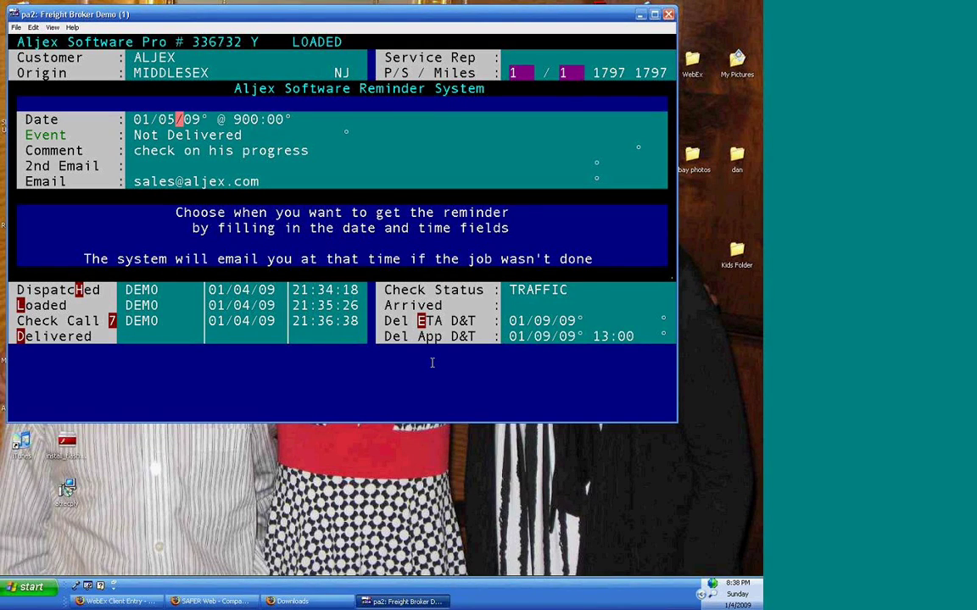
pyautogui.press('Return')
pyautogui.press('Return')
pyautogui.press('Return')
pyautogui.press('Return')
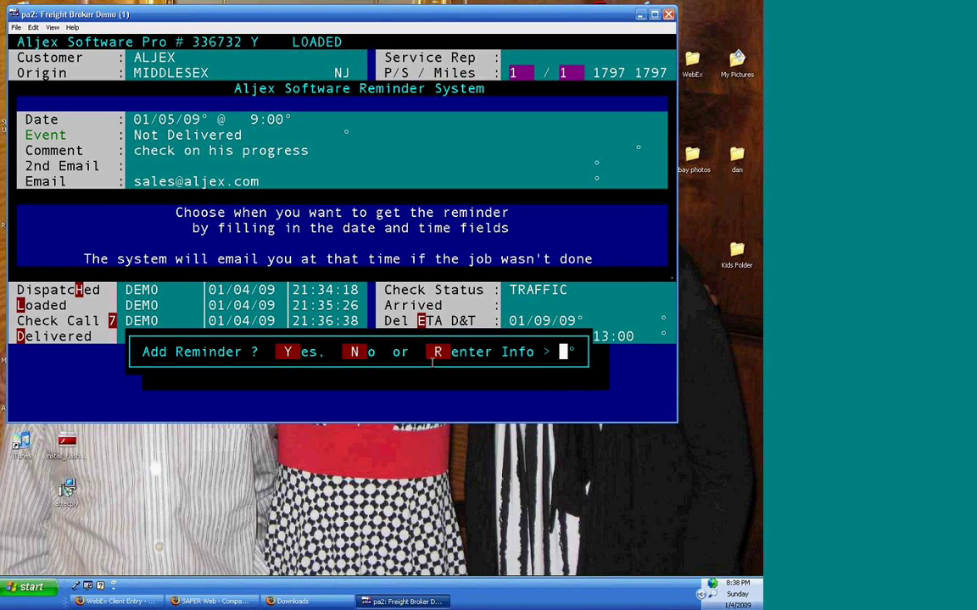
pyautogui.press('y')
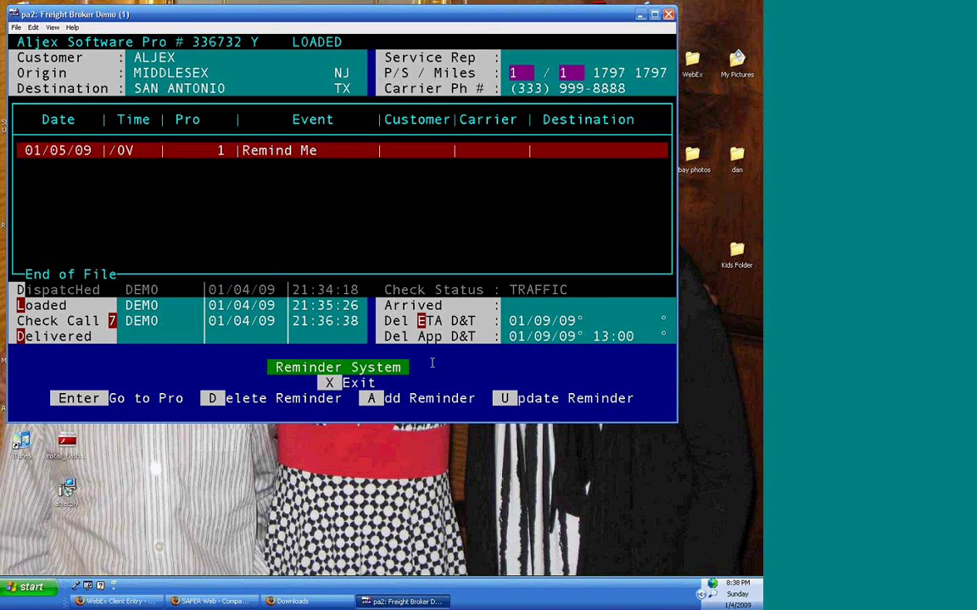
# - Leave the reminders and enter a delivery arrival of 01/09/09 at 10:00
pyautogui.press('x')
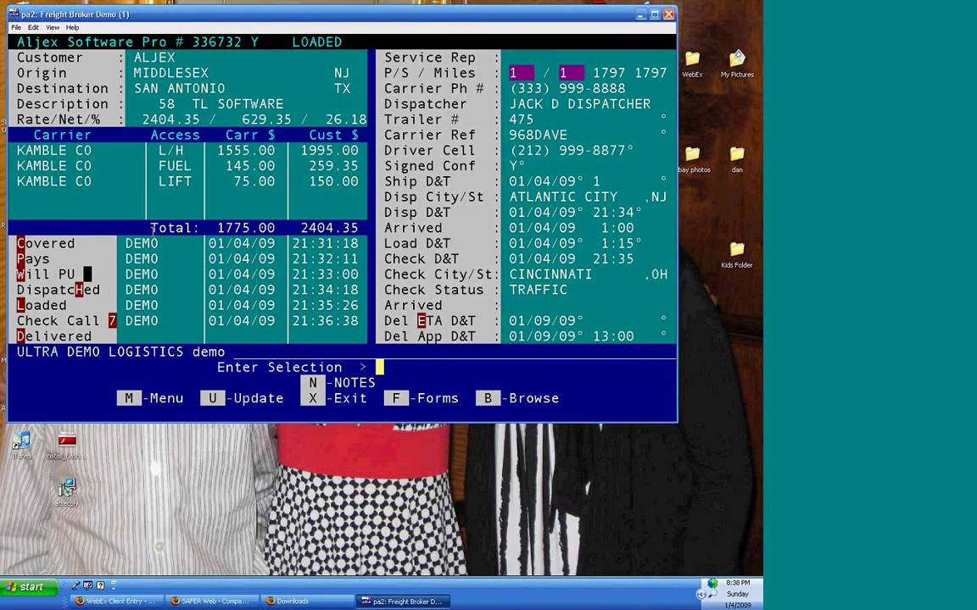
pyautogui.press('d')
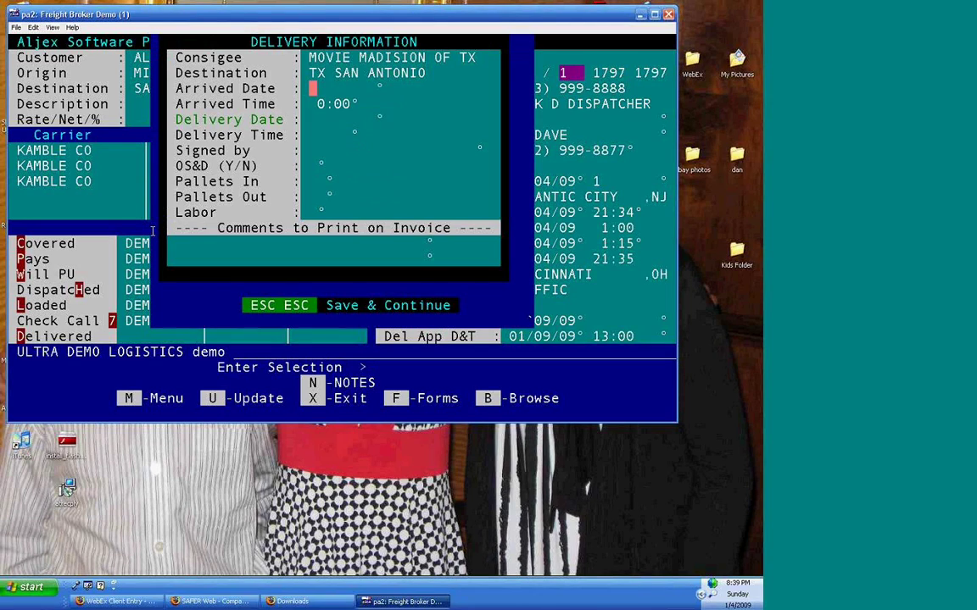
pyautogui.write('010909')
pyautogui.press('Return')
pyautogui.write('10am')
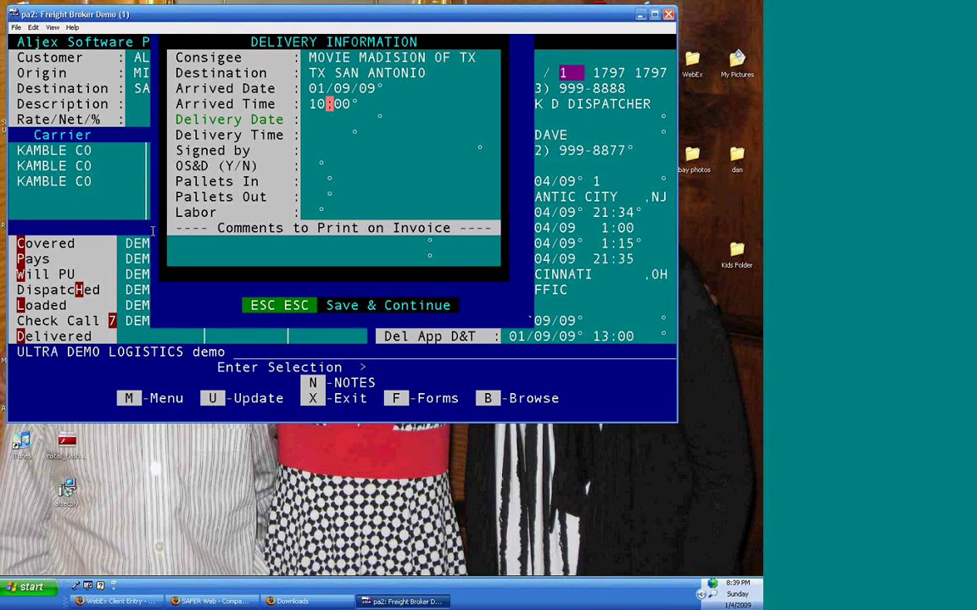
pyautogui.press('Return')
# - Enter delivery 01/09/09 at 10:15, the signer's name, OS&D N, and save
pyautogui.write('010909')
pyautogui.press('Return')
pyautogui.write('1:0:15')
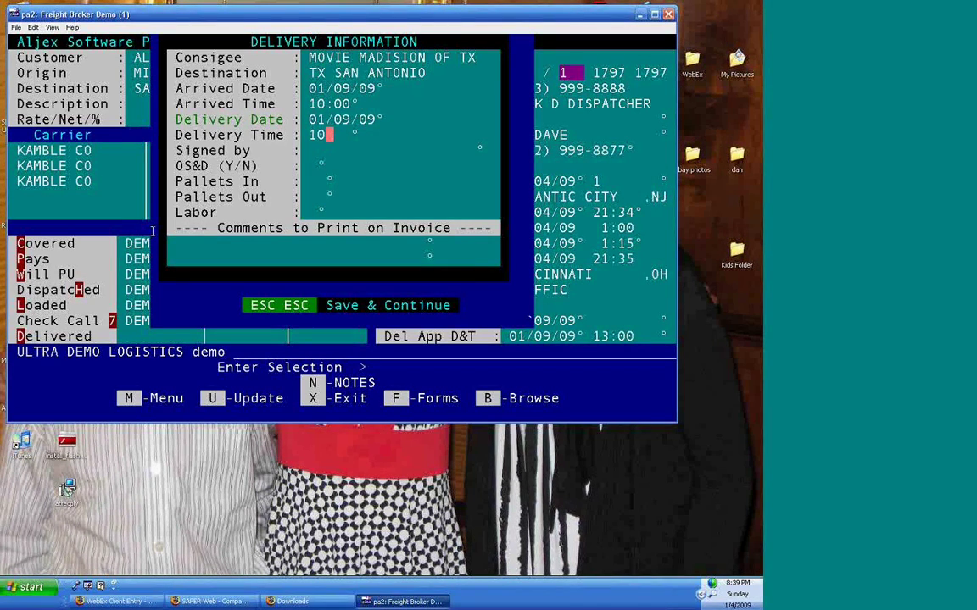
pyautogui.press('Return')
pyautogui.write('larry')
pyautogui.press('Return')
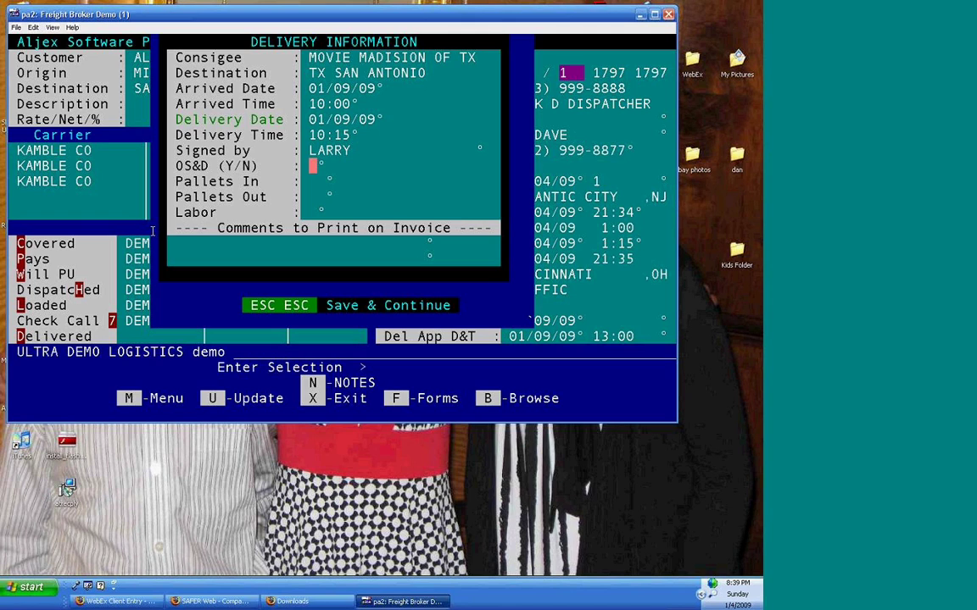
pyautogui.write('N')
pyautogui.press('Escape')
pyautogui.press('Escape')
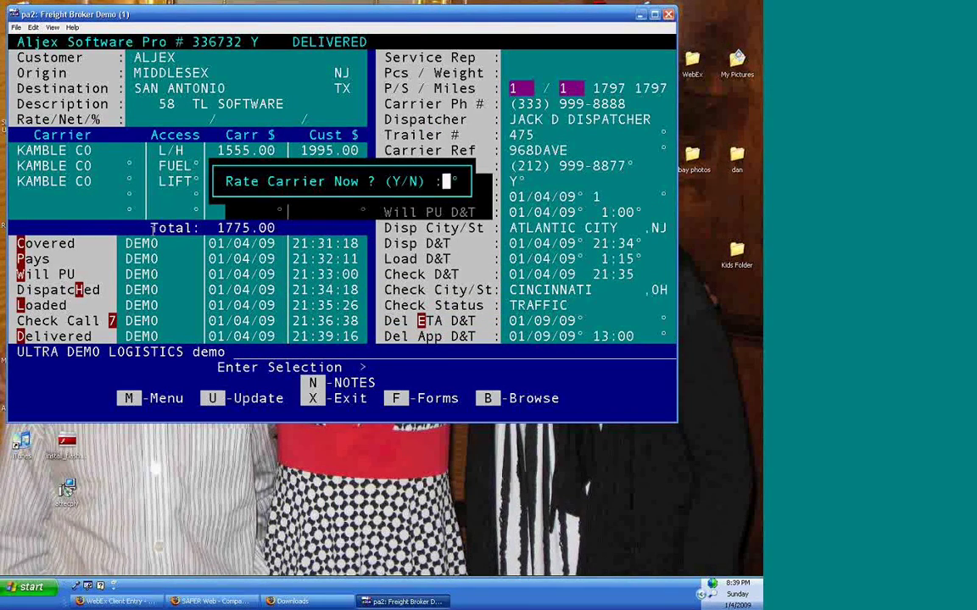
# - Rate the carrier 5 for pickup, 5 for delivery and 4 for check calls
pyautogui.press('y')
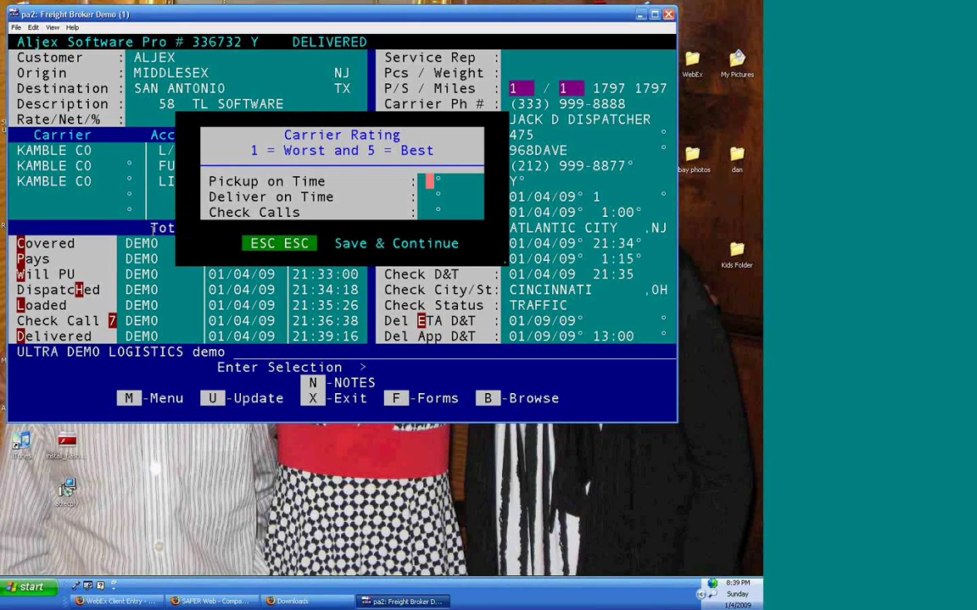
pyautogui.write('554')
pyautogui.press('Return')
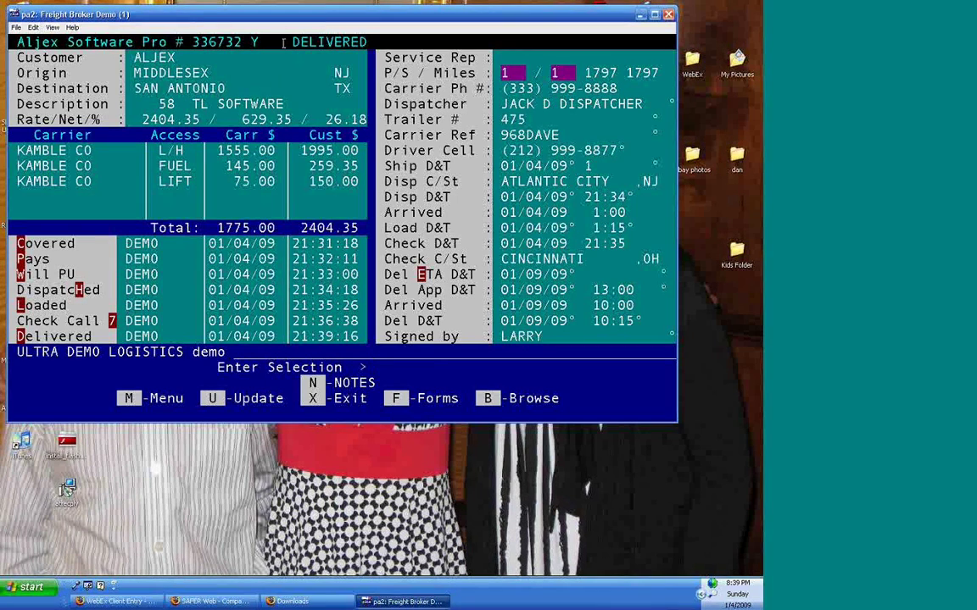
pyautogui.click(331, 42)
pyautogui.press('Return')
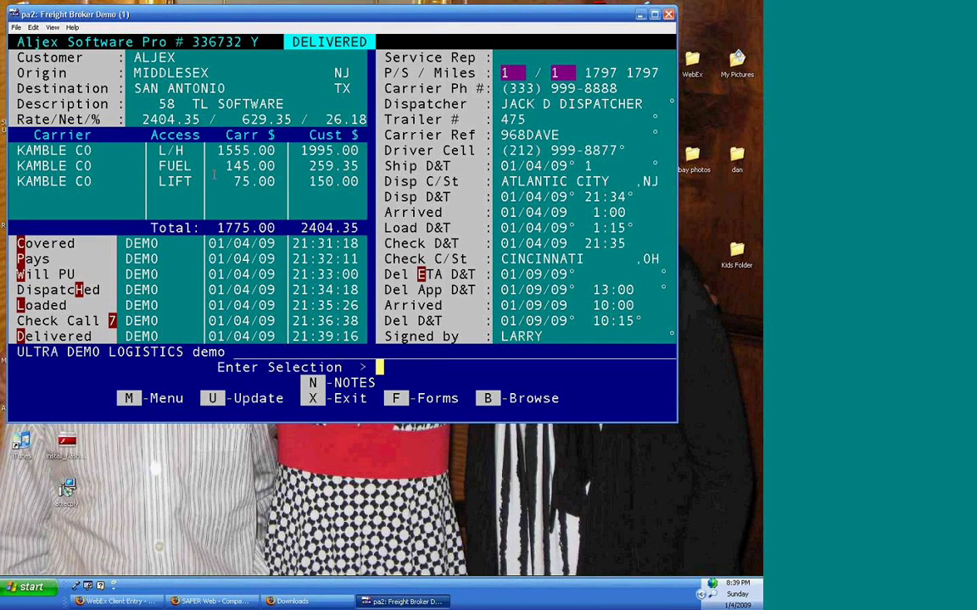
pyautogui.moveTo(10, 243); pyautogui.dragTo(345, 273)
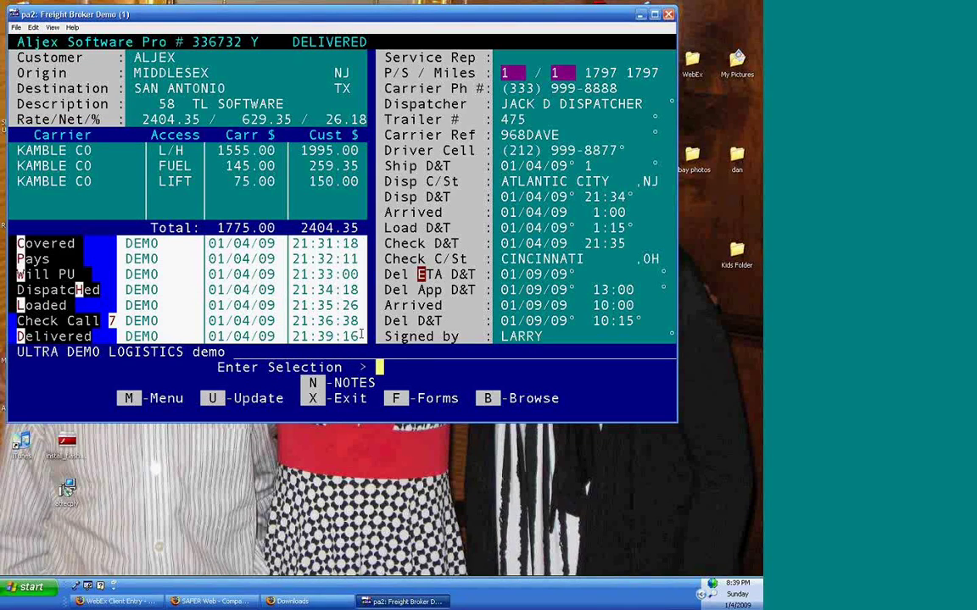
pyautogui.click(212, 197)
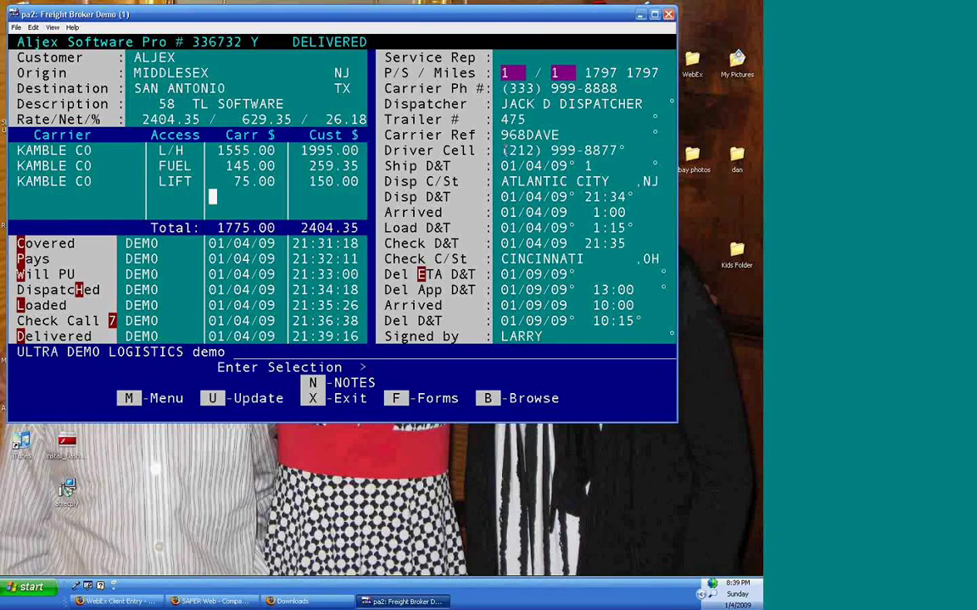
pyautogui.moveTo(376, 51); pyautogui.dragTo(642, 341)
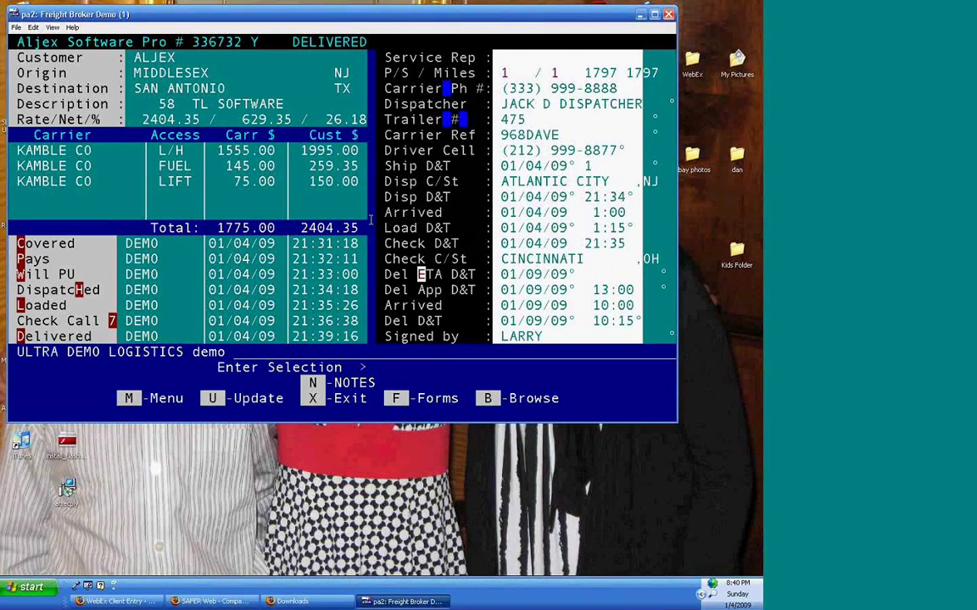
pyautogui.rightClick(370, 220)
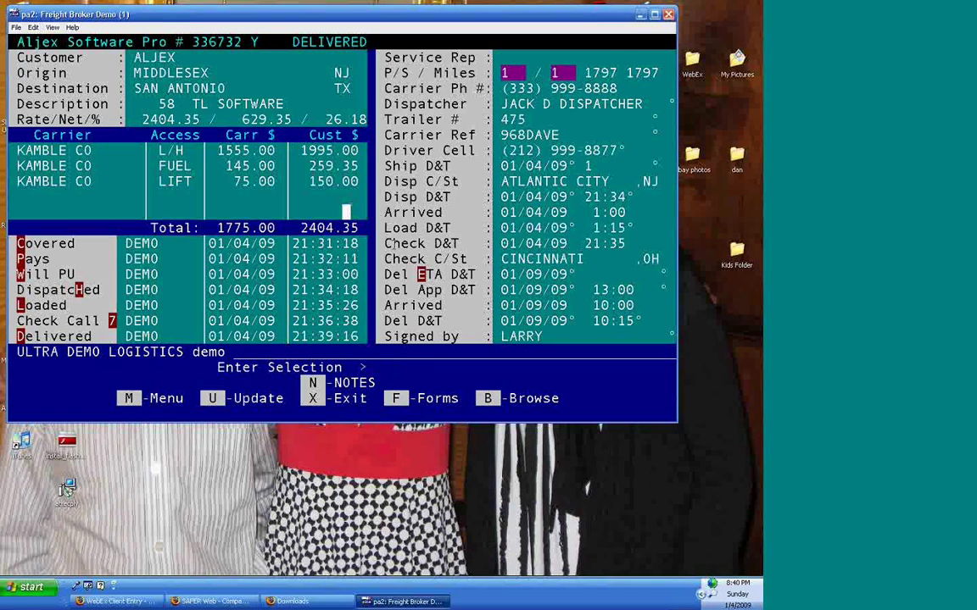